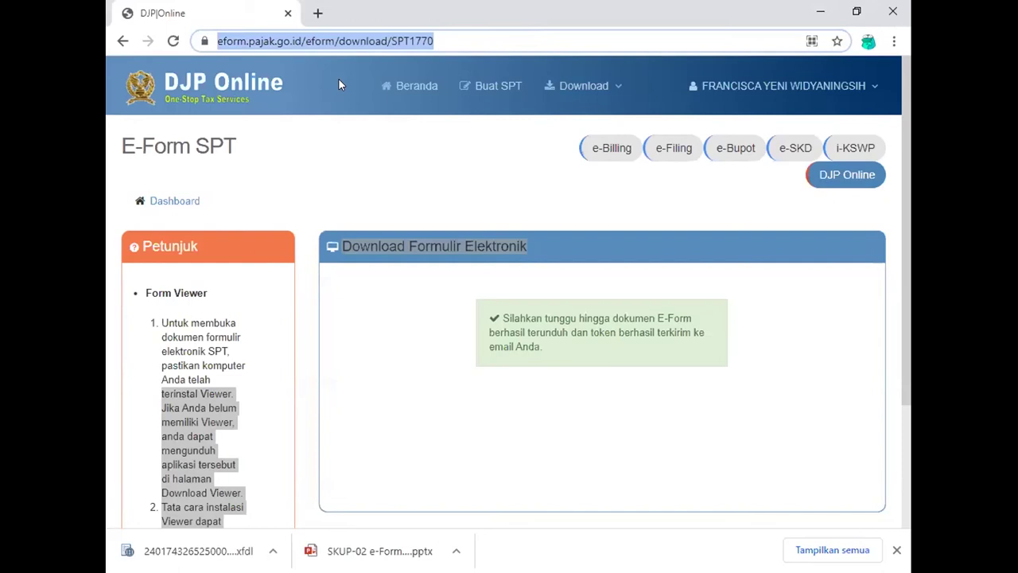
Load djponline.pajak.go.id in Chrome, correcting the 'pajakk' typo in the address.
key("BackSpace")
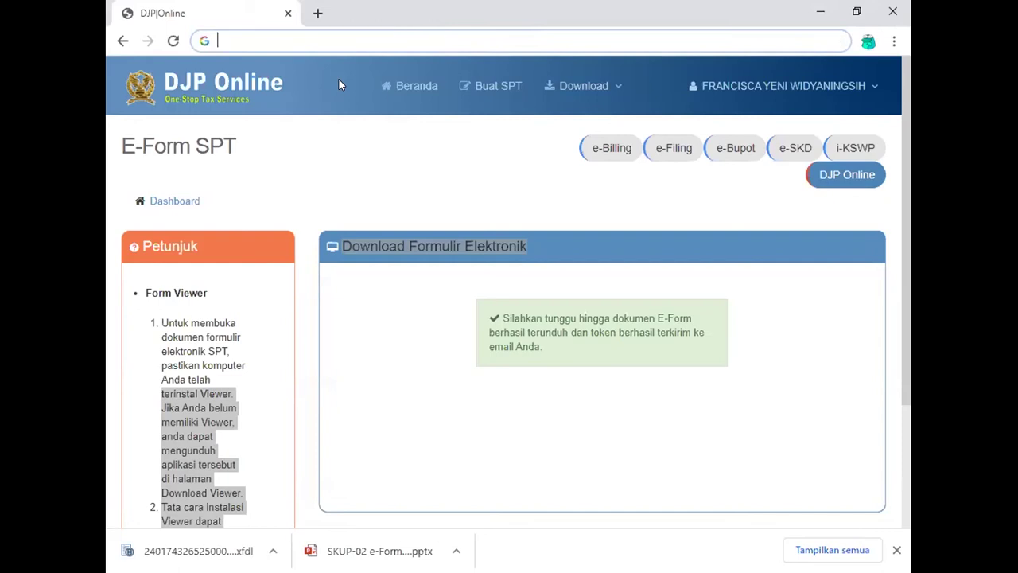
type("djpo")
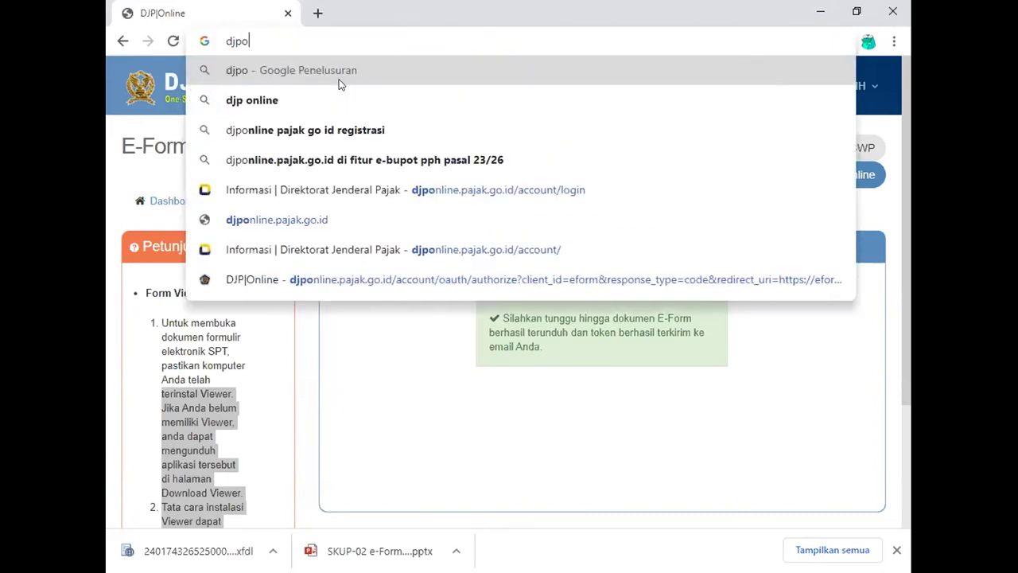
type("nline.")
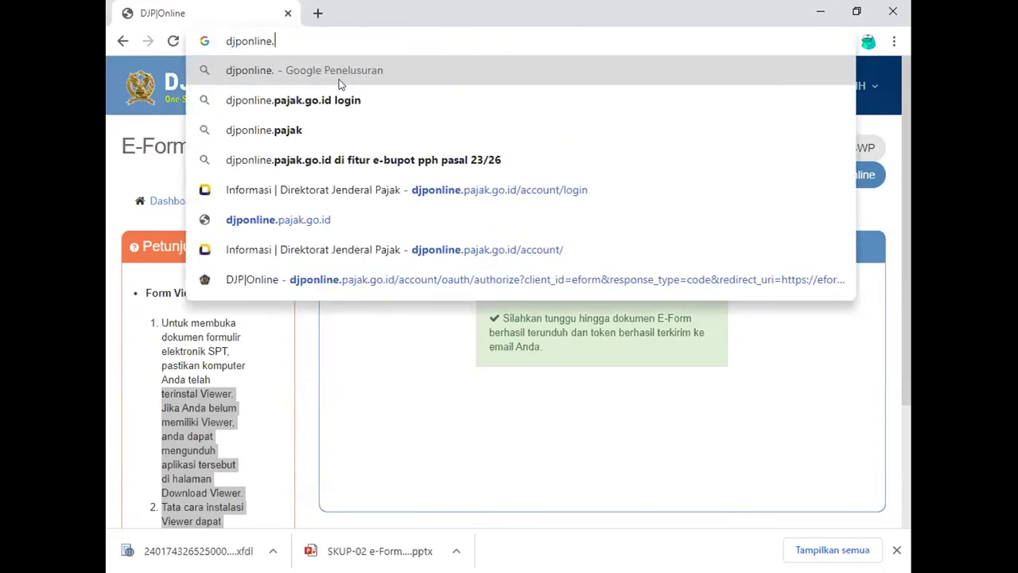
type("pajakk.go")
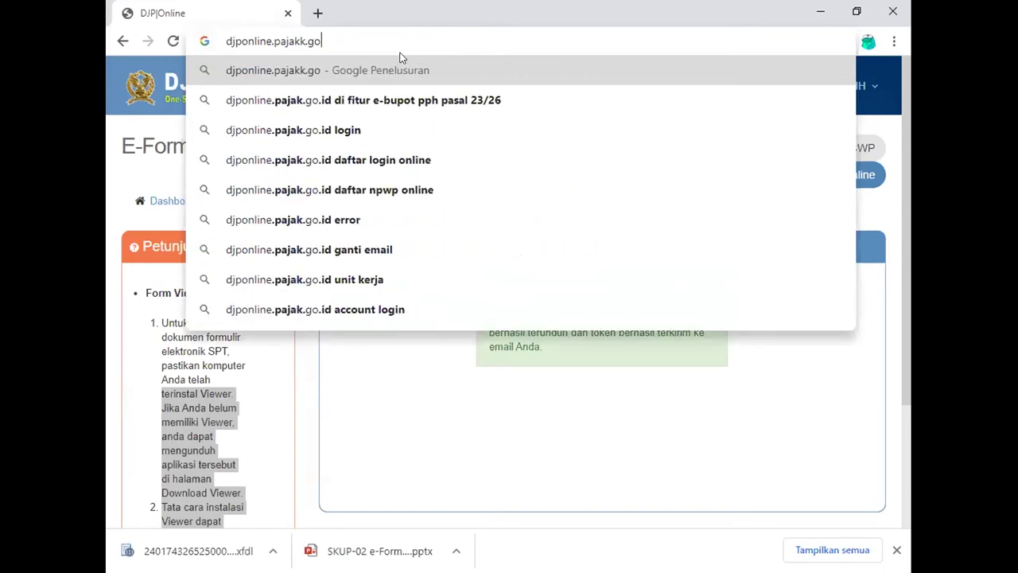
key("Left")
key("Left")
key("Left")
key("BackSpace")
key("Right")
key("Right")
key("Right")
type(".")
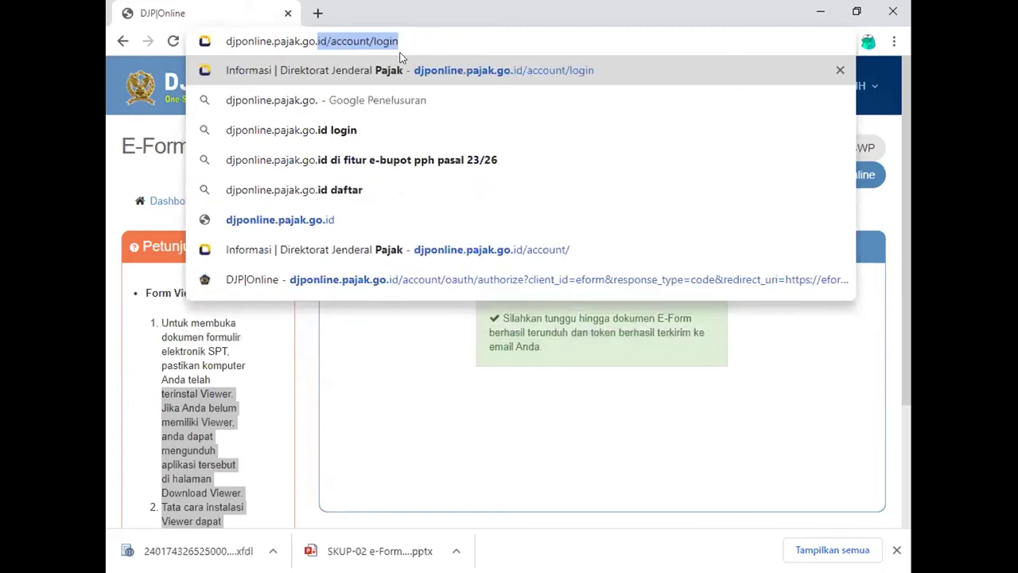
type("id")
key("Return")
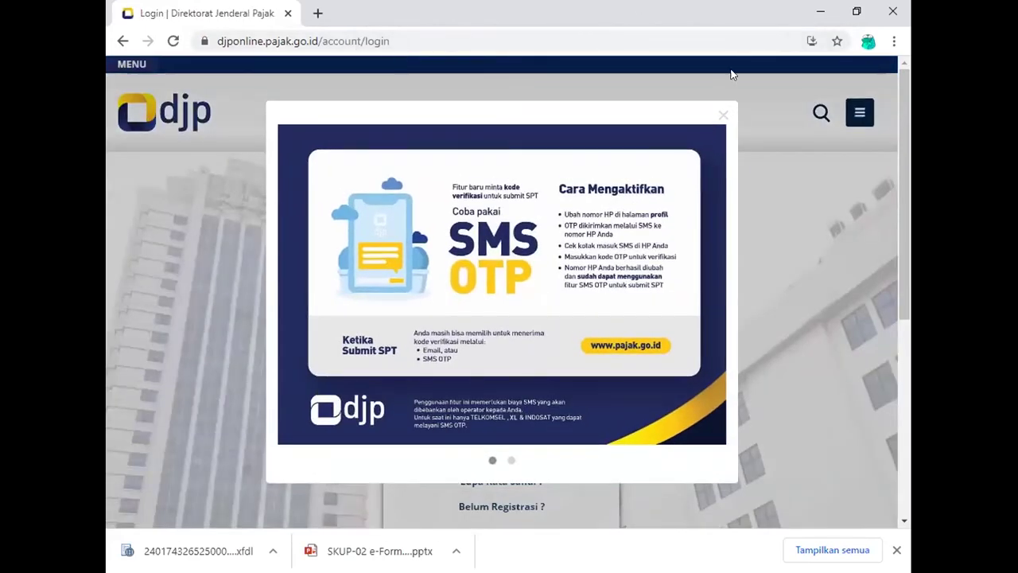
Dismiss the SMS OTP announcement and scroll to view the links below the Login box.
left_click(722, 116)
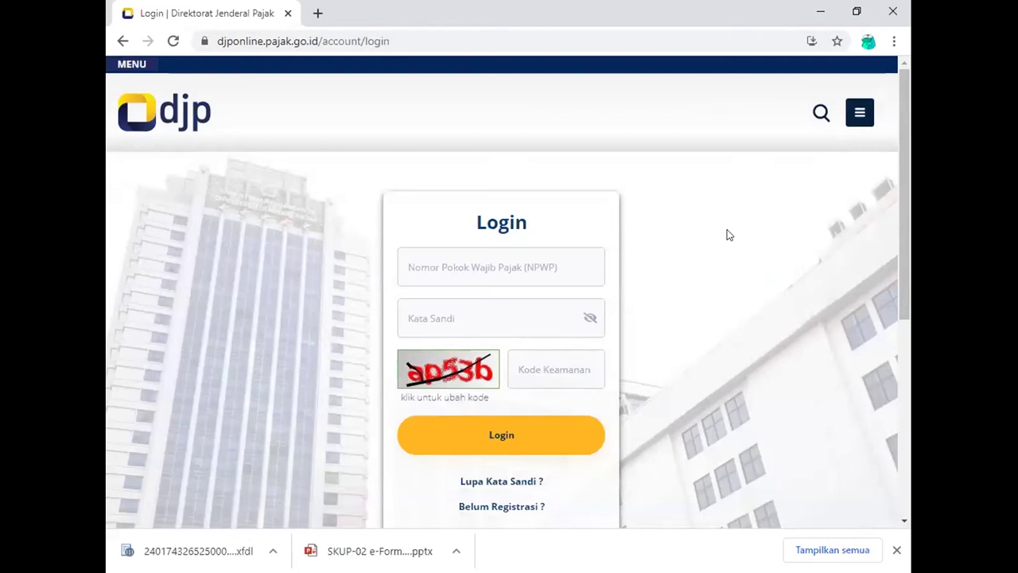
scroll(727, 235, "down", 1)
scroll(741, 230, "up", 1)
scroll(741, 230, "down", 1)
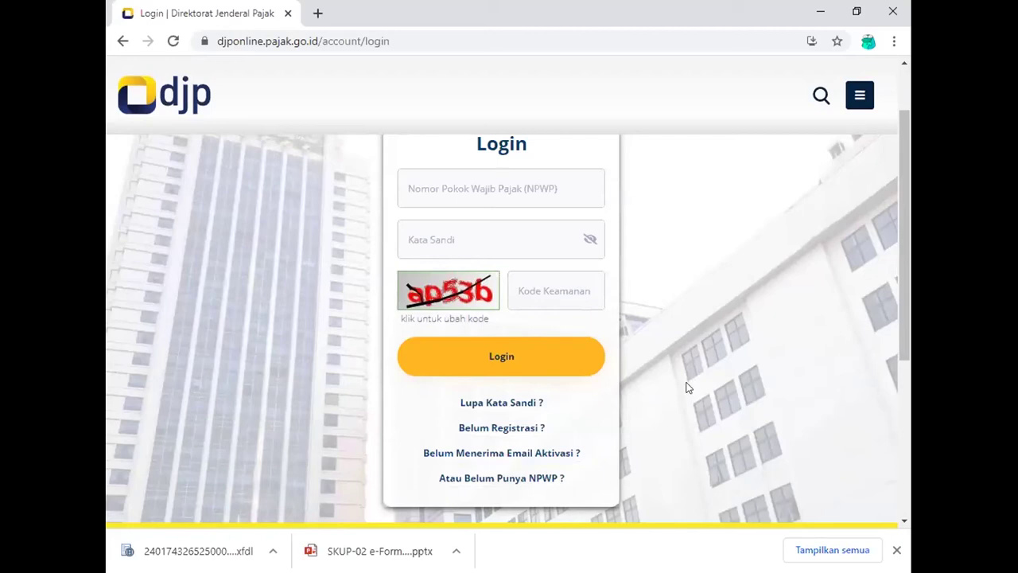
left_click(540, 429)
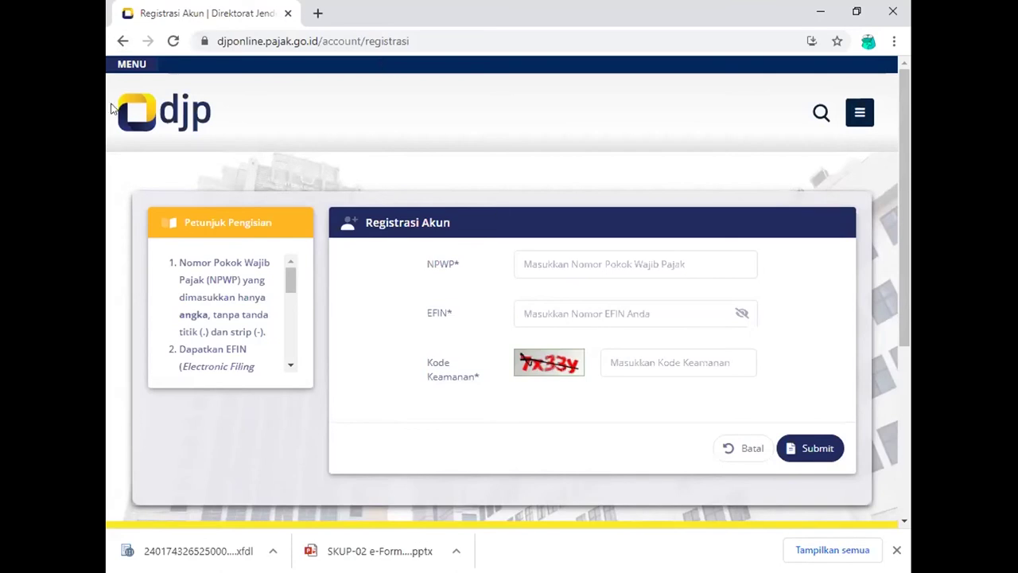
left_click(123, 40)
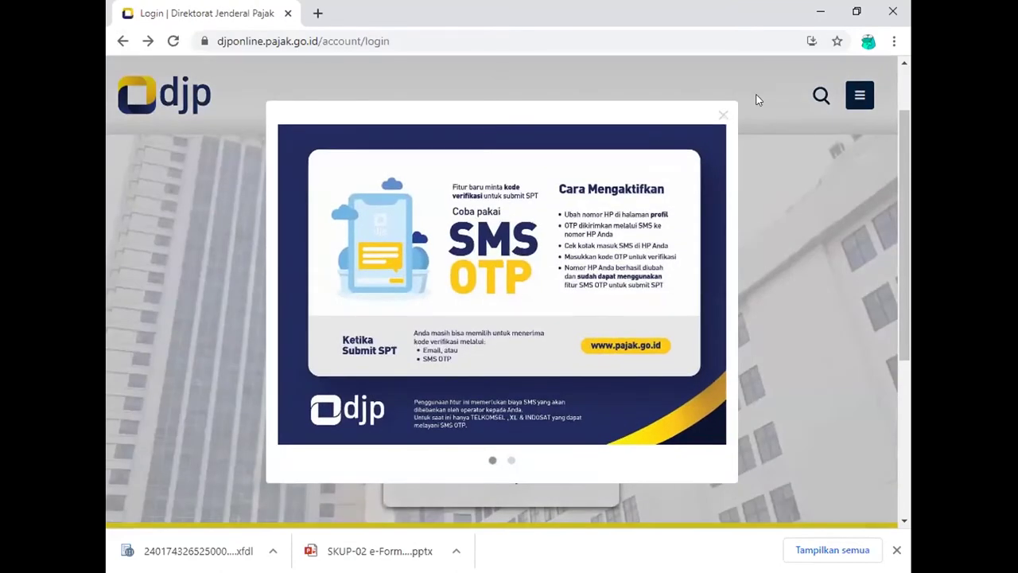
left_click(723, 115)
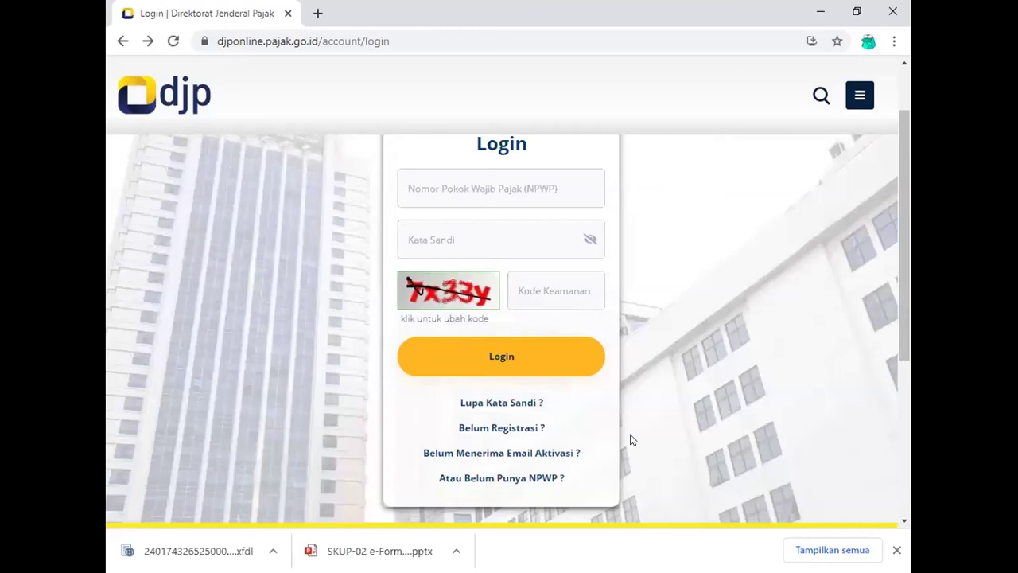
left_click(531, 403)
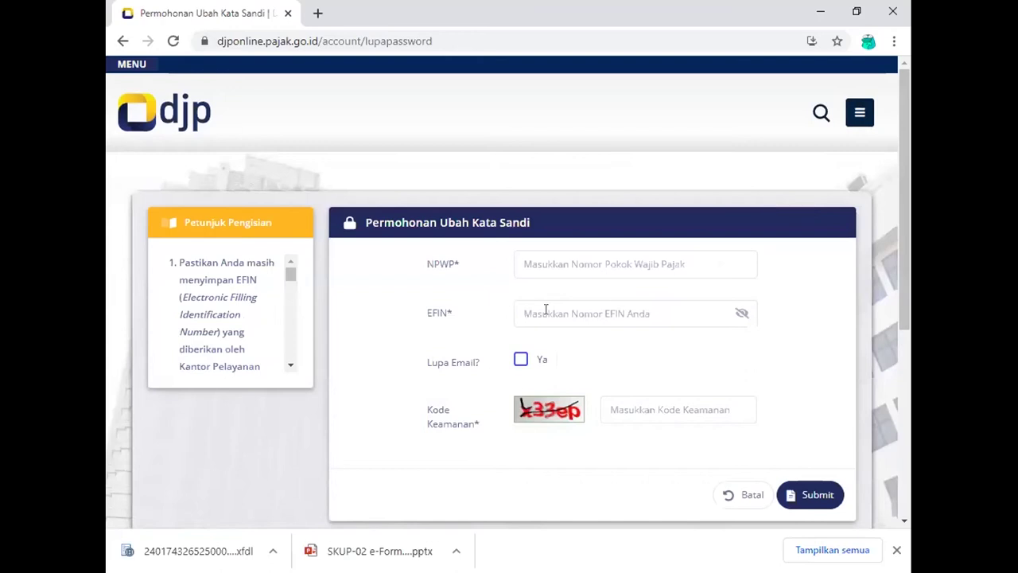
left_click(520, 360)
left_click(573, 360)
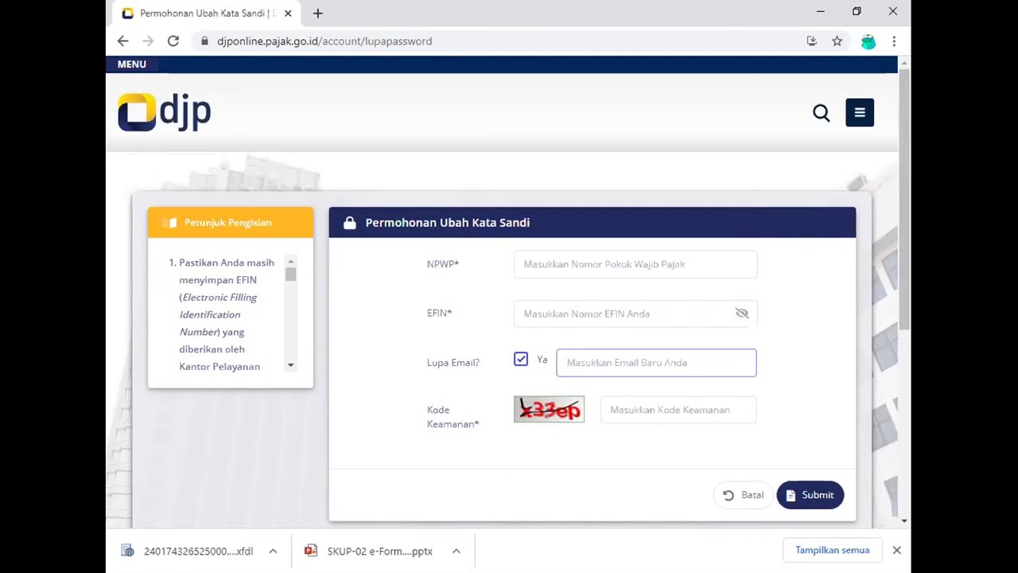
left_click(120, 42)
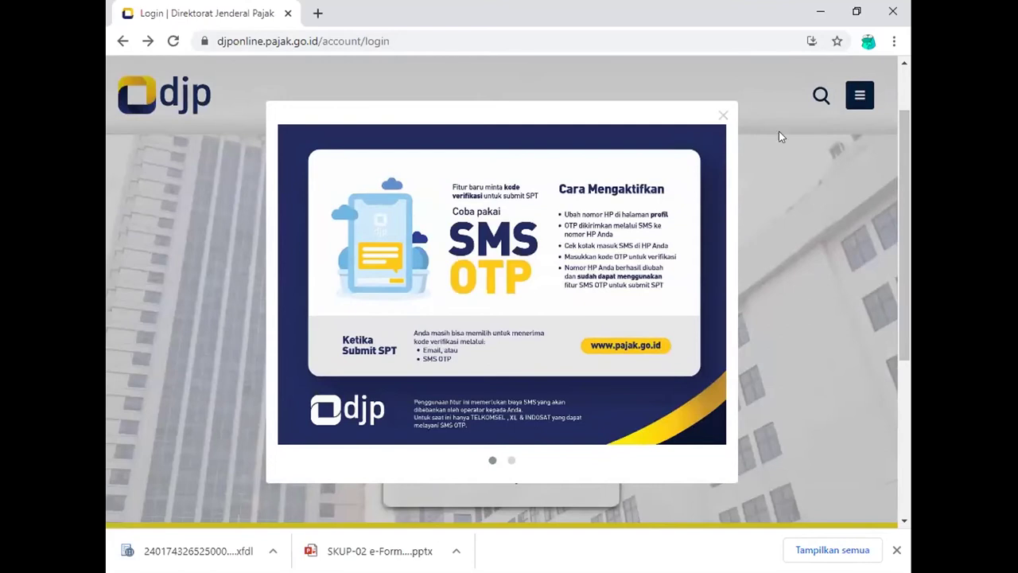
Close the OTP announcement, enter the NPWP credentials and security code, and sign in.
left_click(720, 119)
left_click(532, 193)
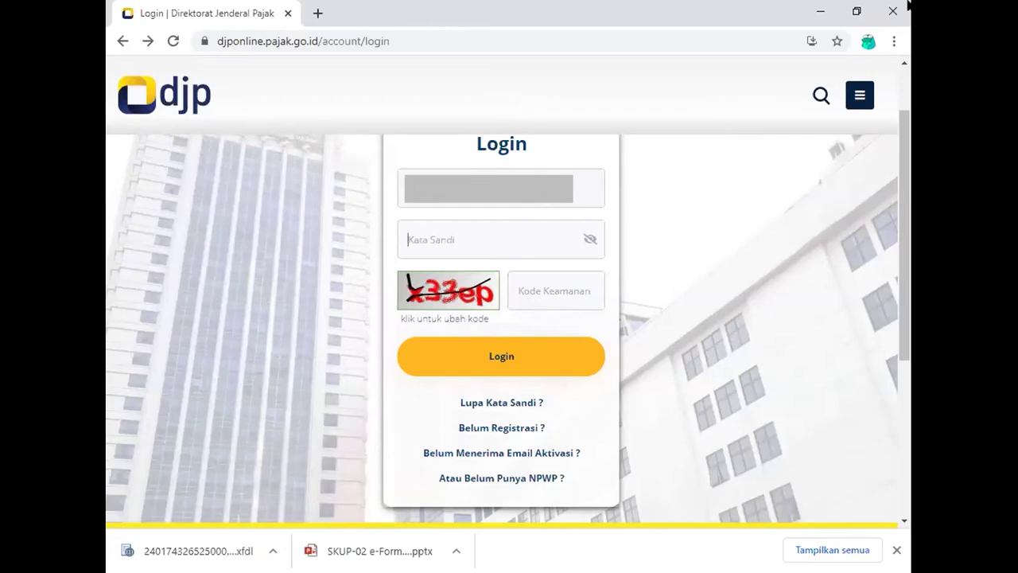
type("********")
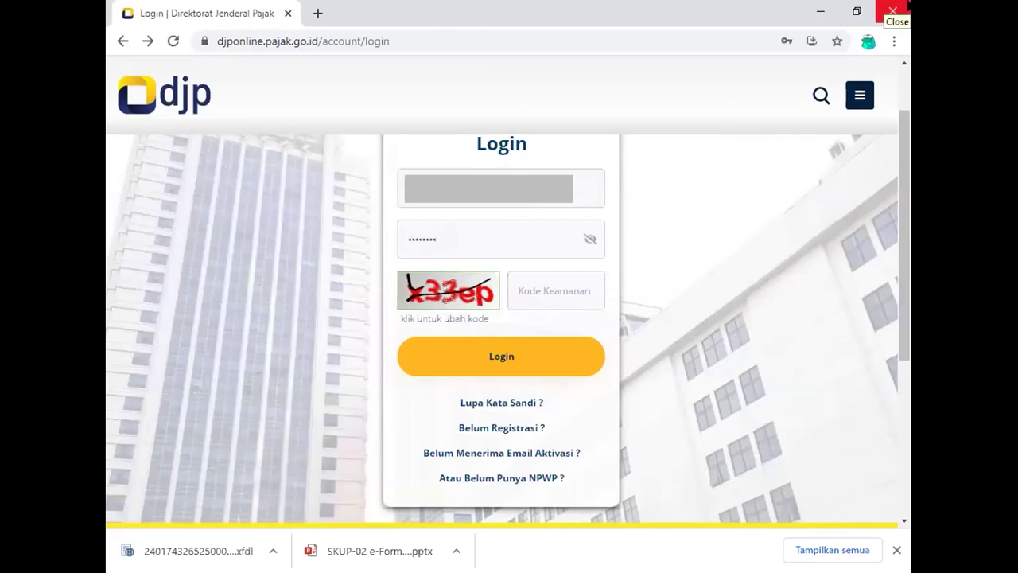
left_click(551, 273)
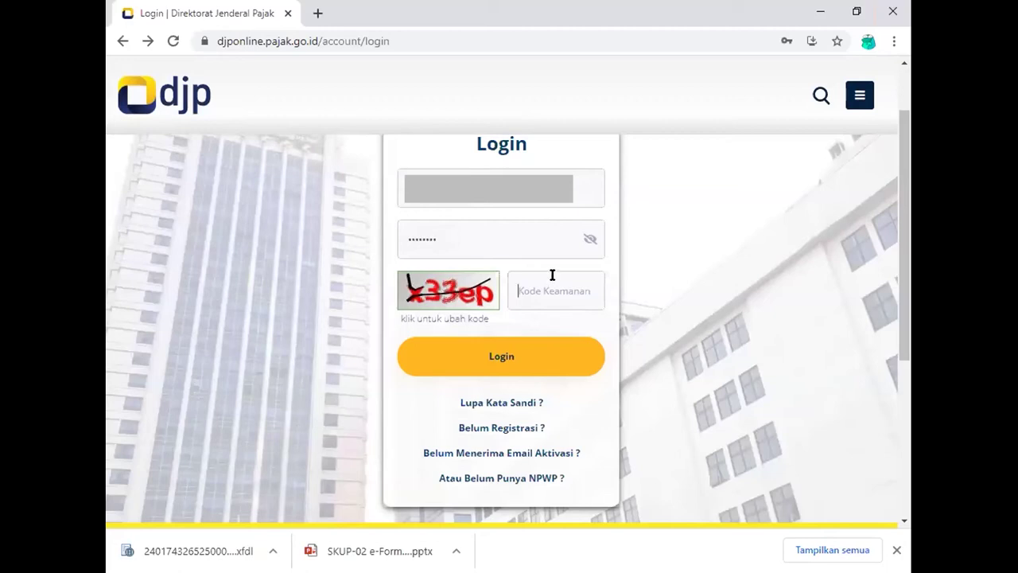
type("x33ep")
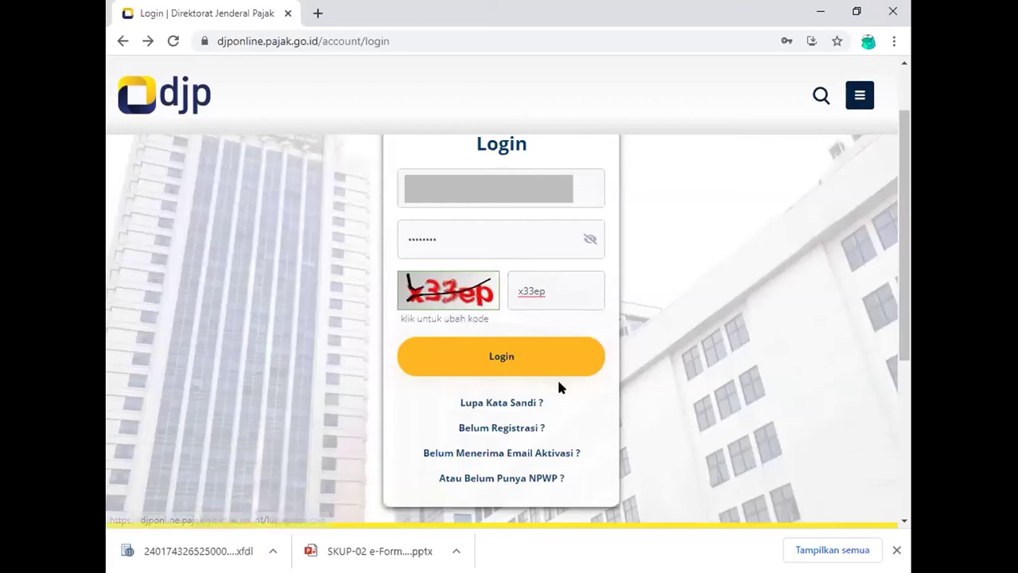
left_click(523, 354)
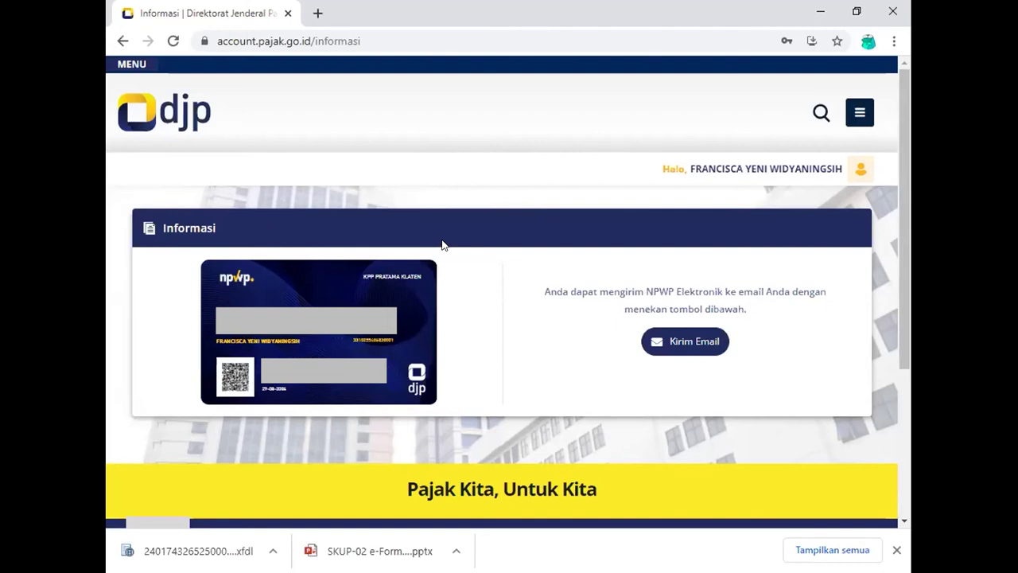
Go to the PROFIL page through the hamburger navigation menu.
left_click(859, 112)
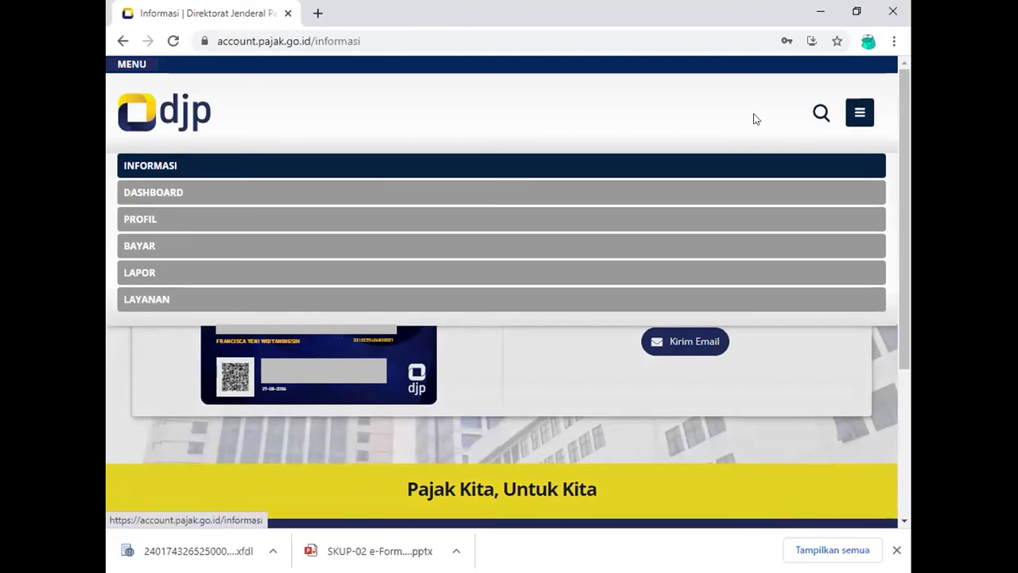
left_click(475, 429)
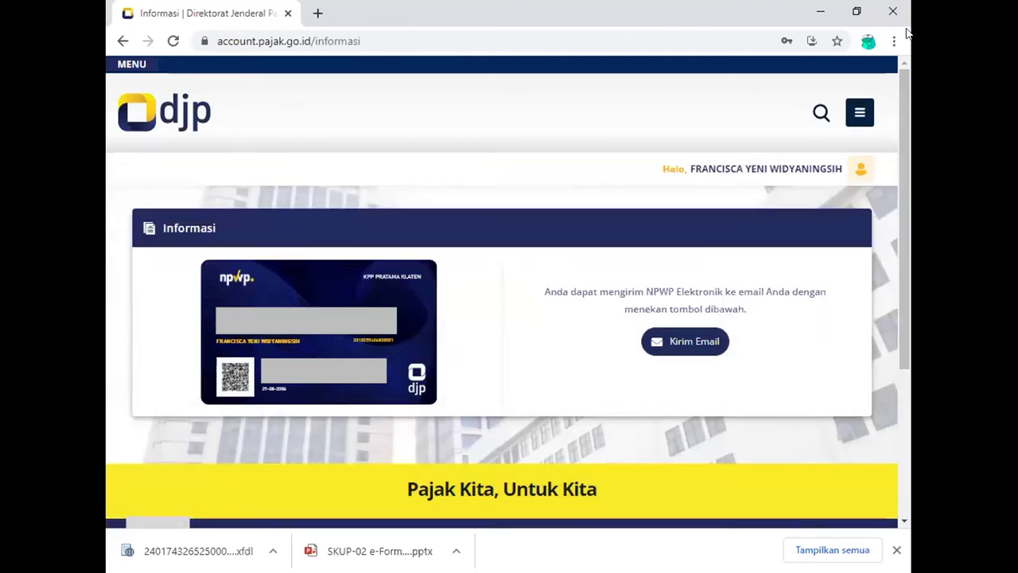
left_click(849, 118)
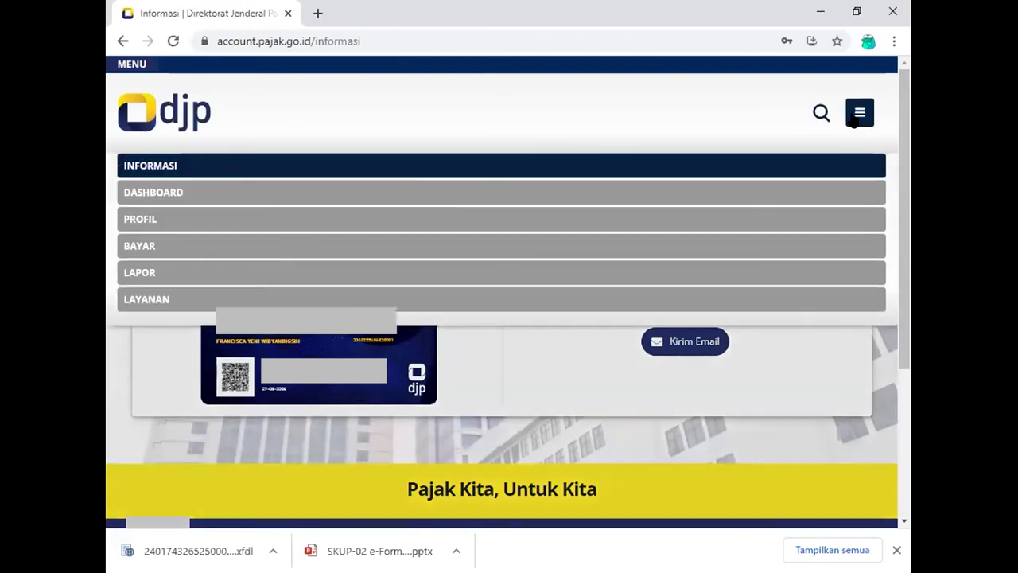
left_click(147, 228)
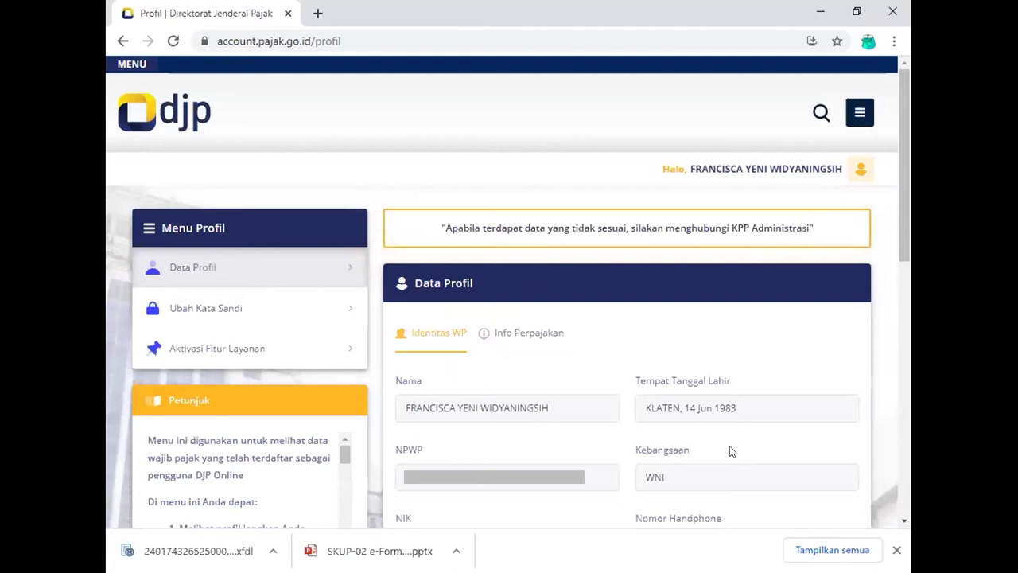
Scroll through the profile details, return to the top, and bring up the navigation menu.
scroll(730, 451, "down", 4)
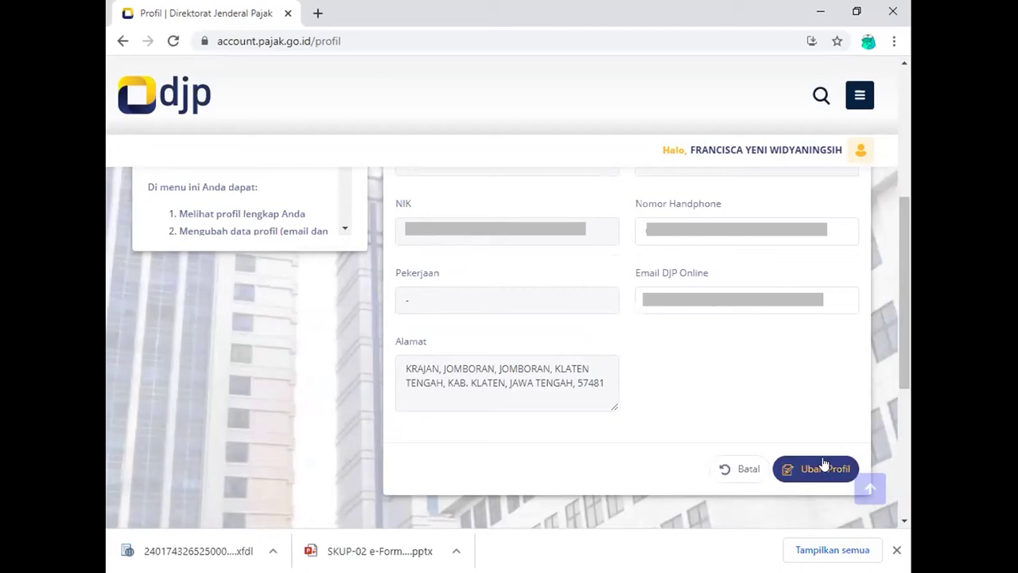
left_click(824, 466)
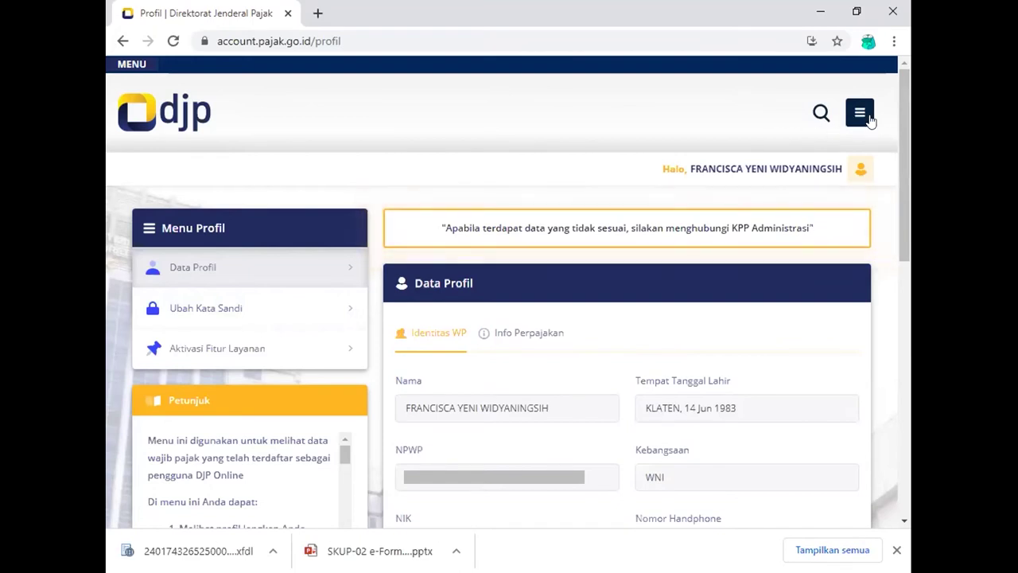
left_click(862, 114)
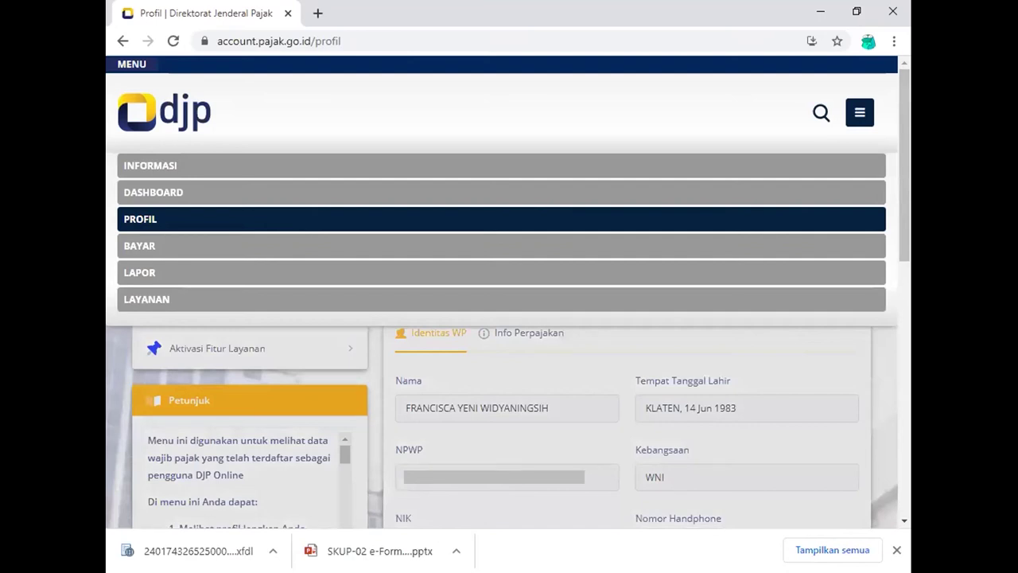
Go to LAPOR and launch the e-Form service to reach the SPT dashboard.
left_click(342, 284)
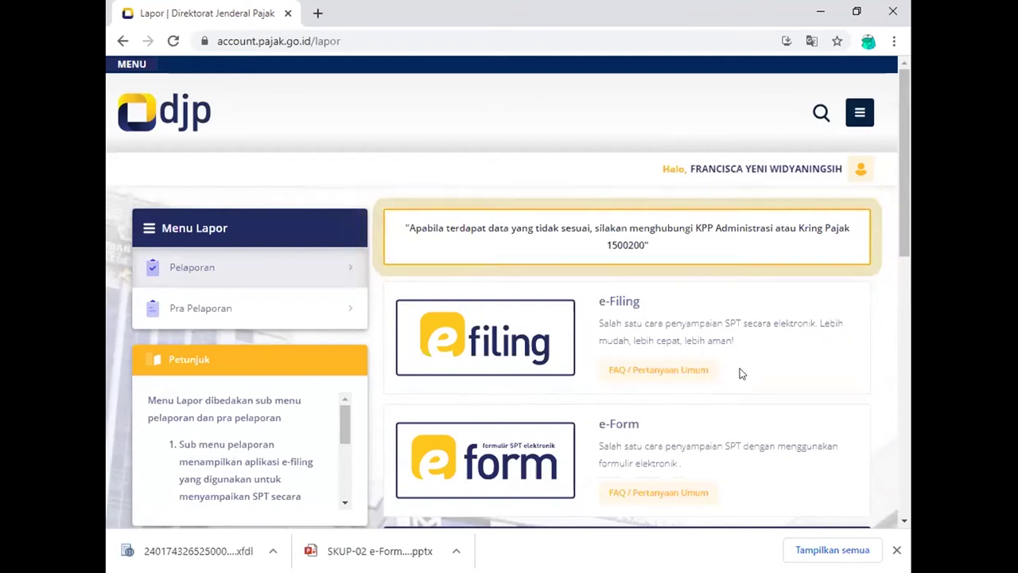
scroll(547, 435, "down", 1)
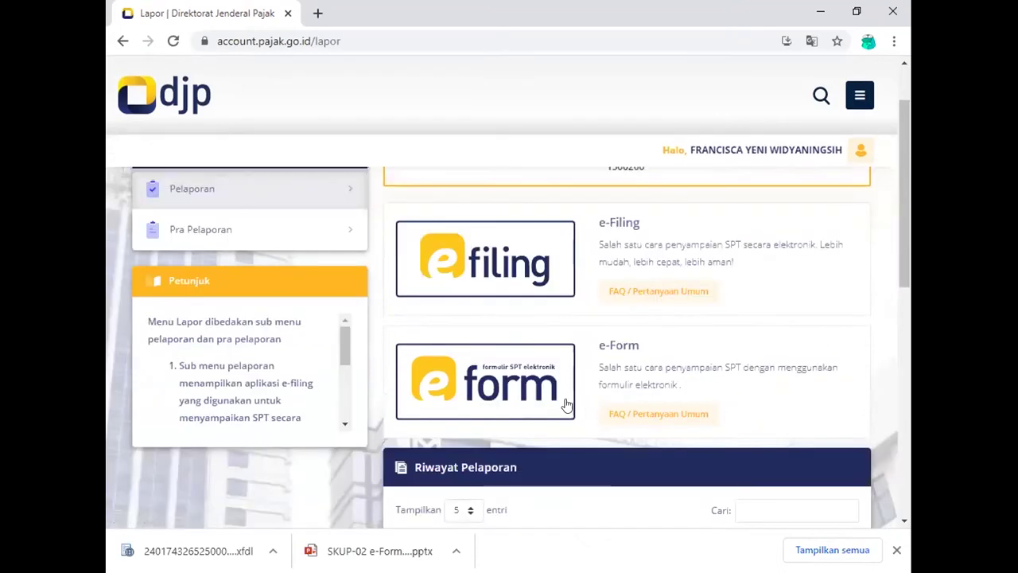
left_click(513, 374)
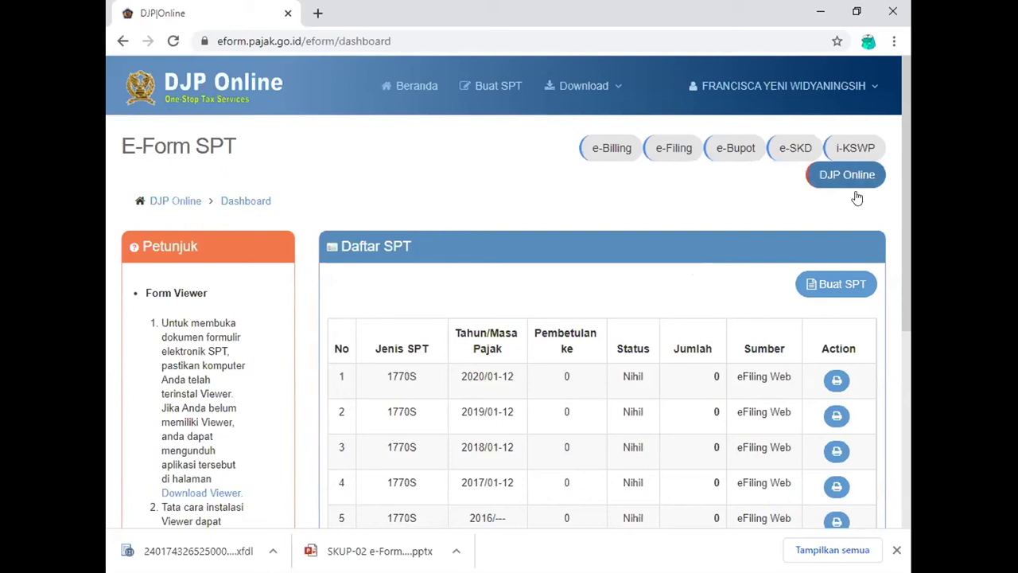
Start a new SPT, answer Ya to running a business, and choose E-Form SPT 1770.
left_click(833, 280)
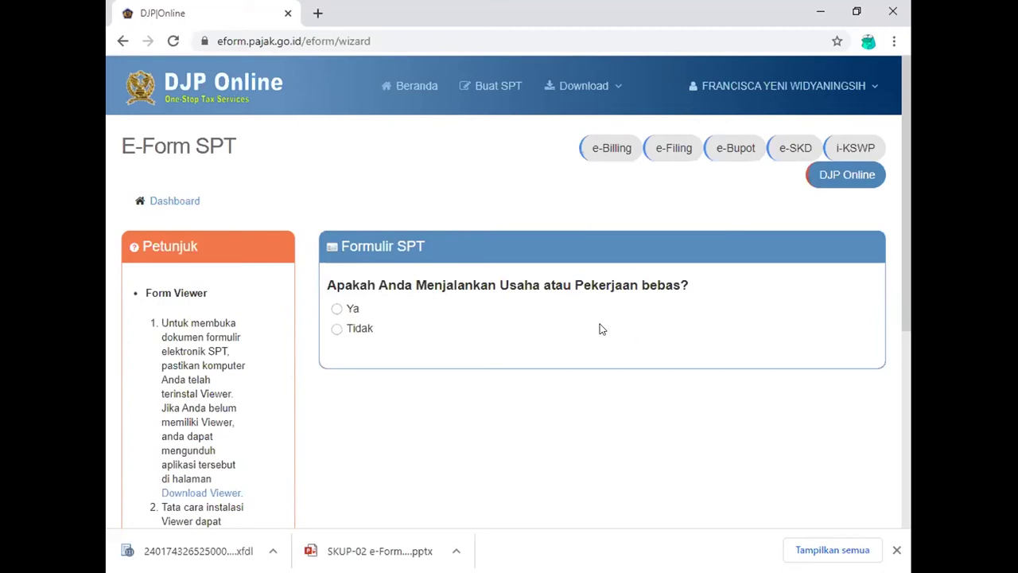
left_click(353, 311)
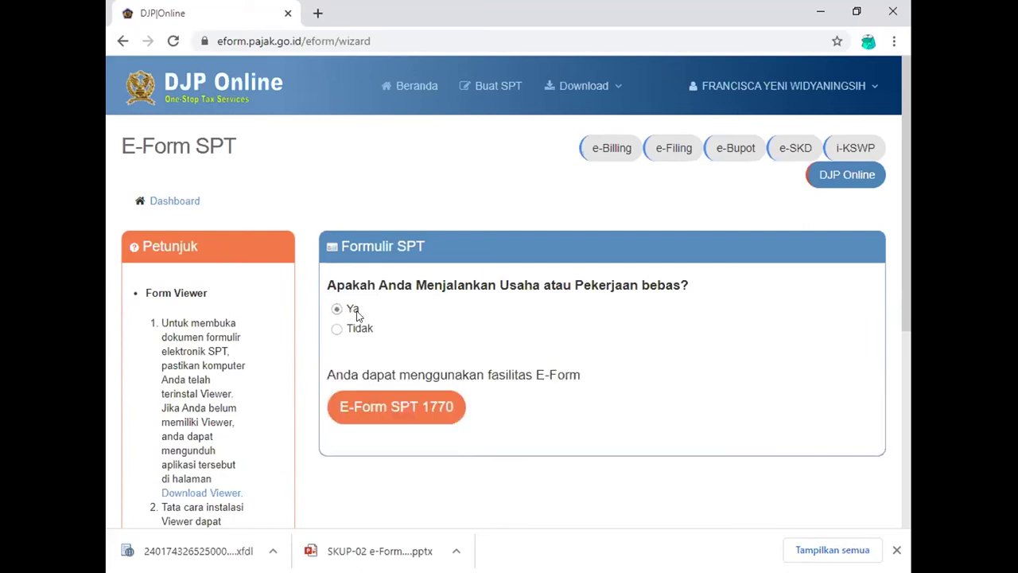
left_click(445, 417)
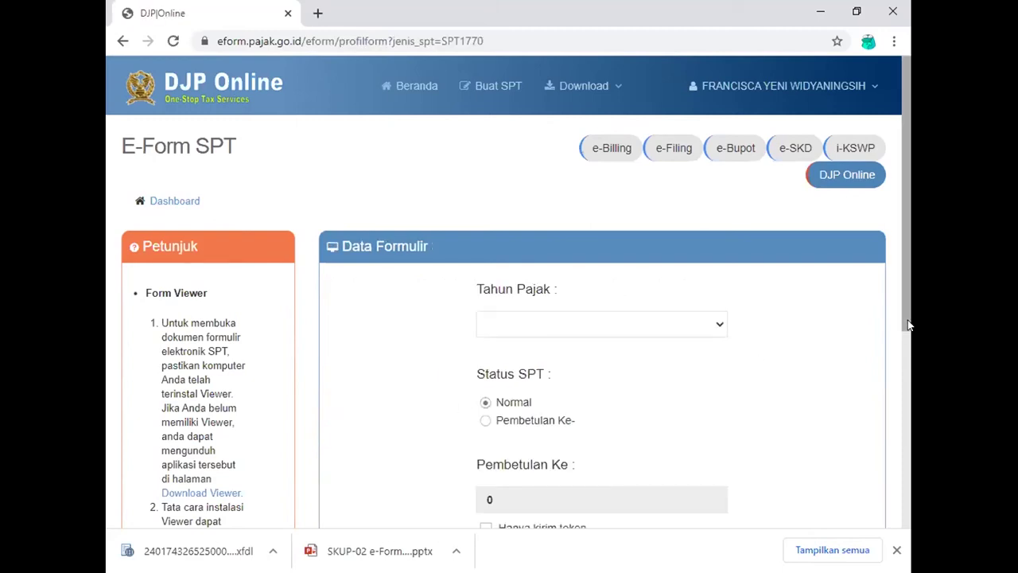
Scroll down the Data Formulir page and restore the browser to a smaller window.
scroll(849, 363, "down", 1)
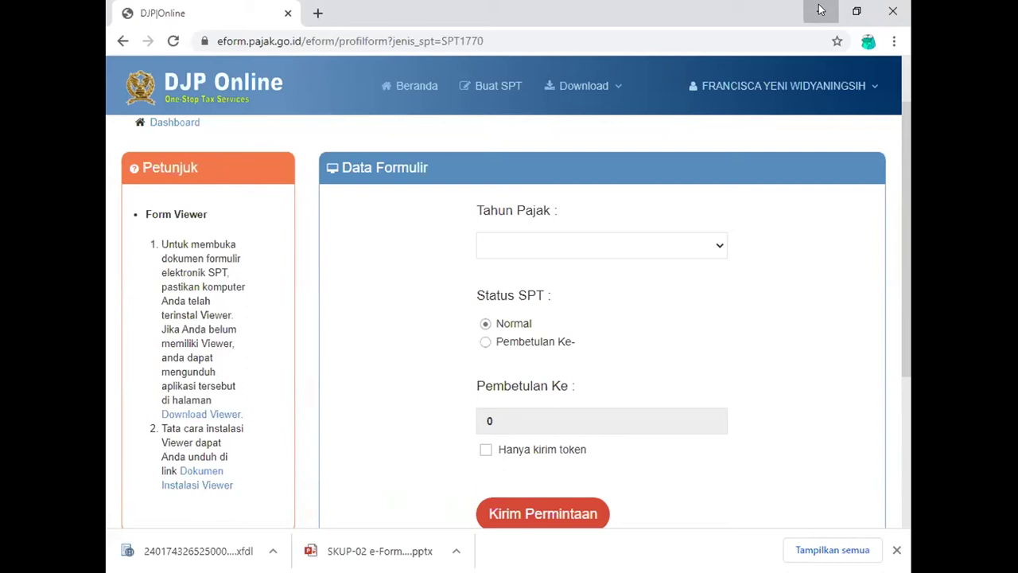
left_click(856, 11)
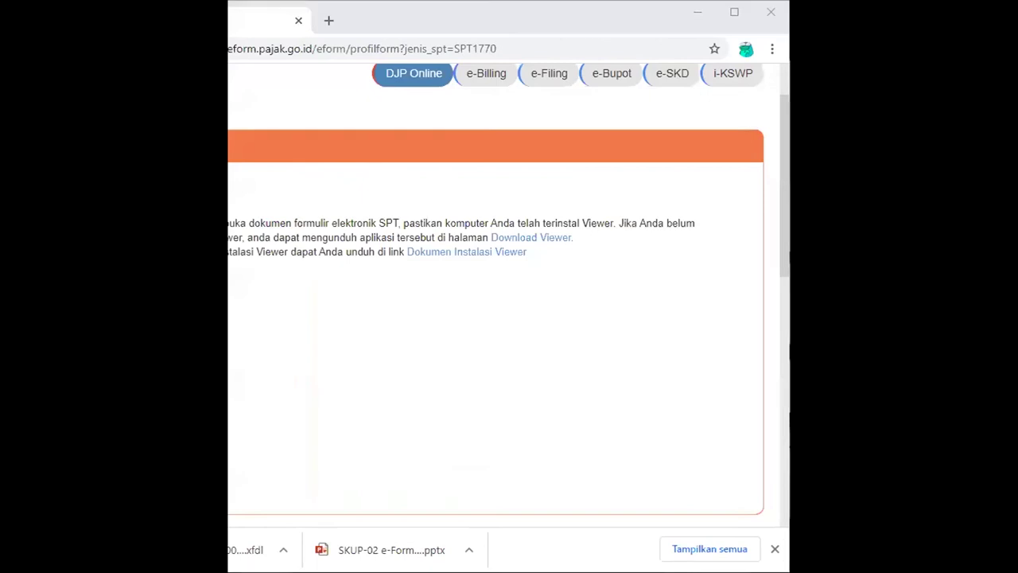
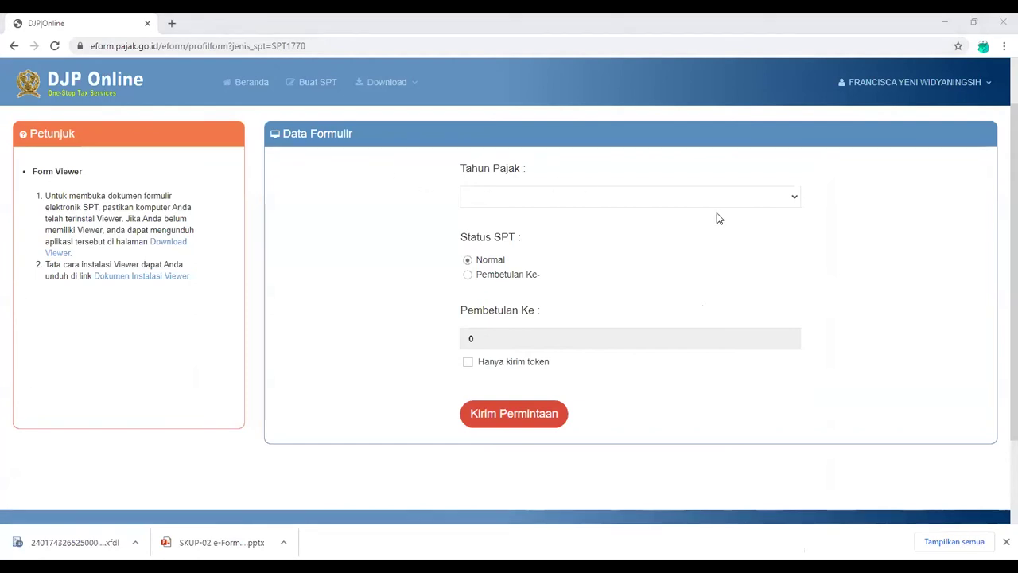
Set the SPT 1770 request to Tahun Pajak 2020, status Pembetulan Ke-, with correction number 1.
left_click(702, 42)
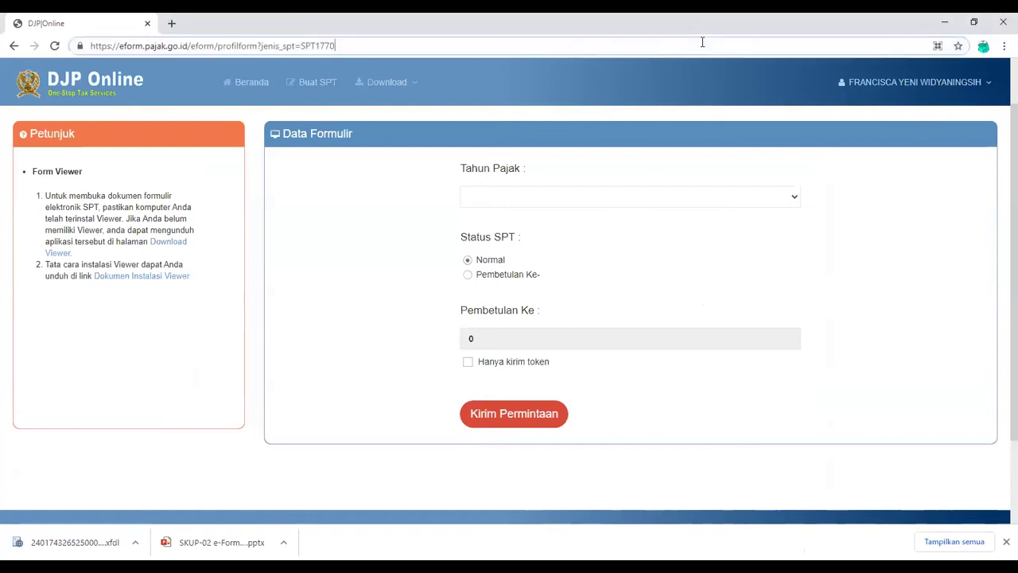
double_click(522, 19)
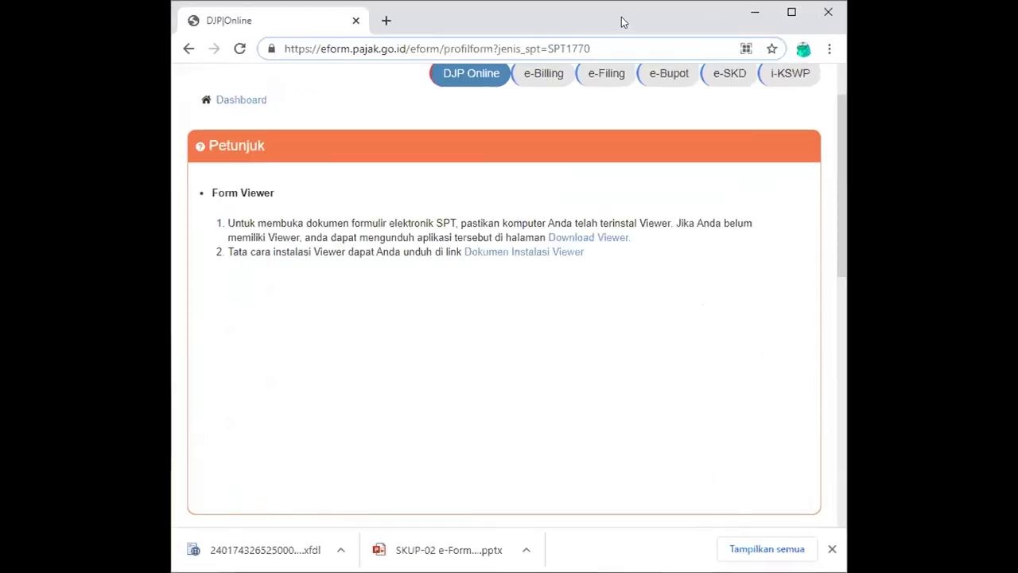
double_click(621, 17)
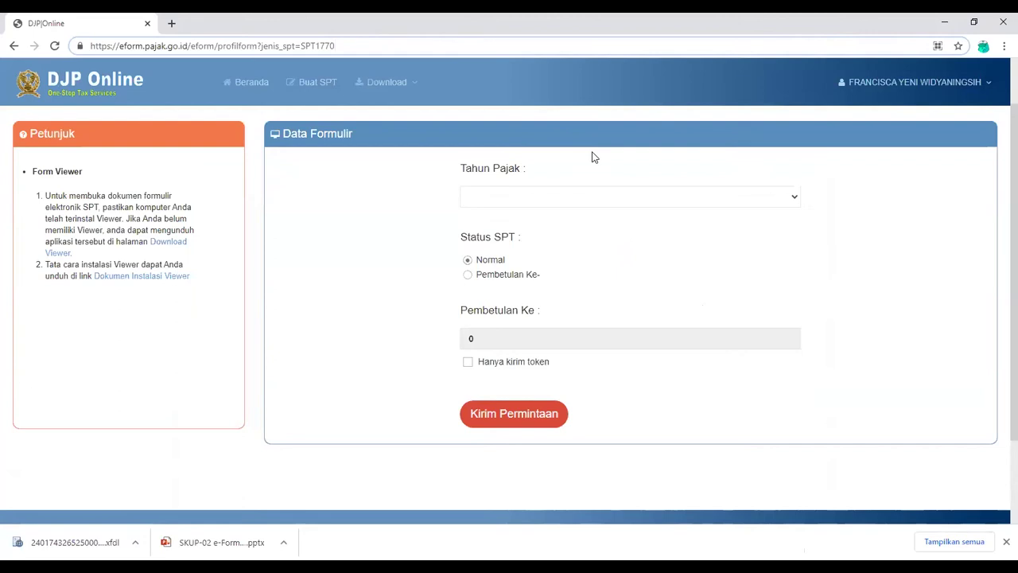
left_click(793, 199)
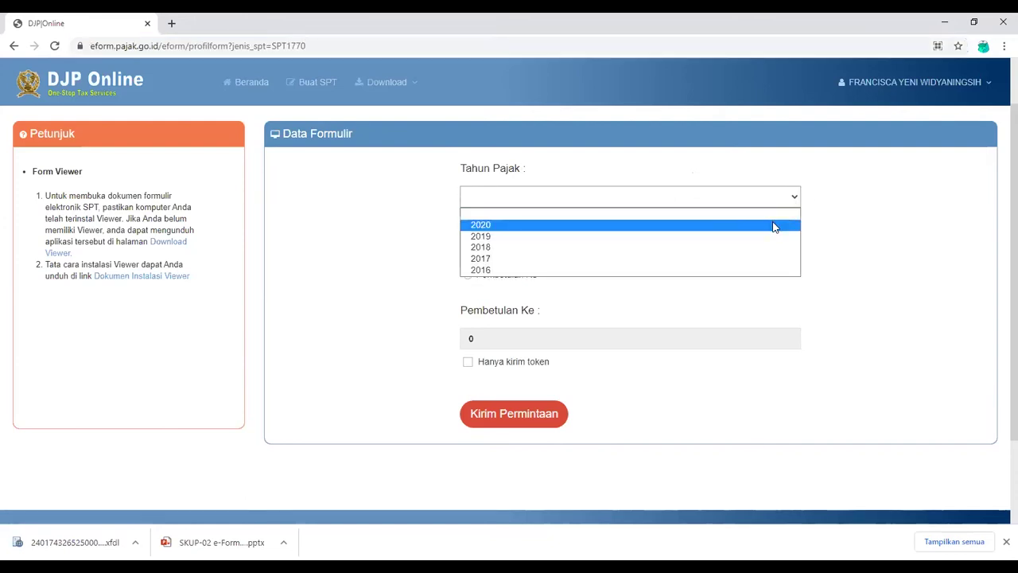
left_click(773, 228)
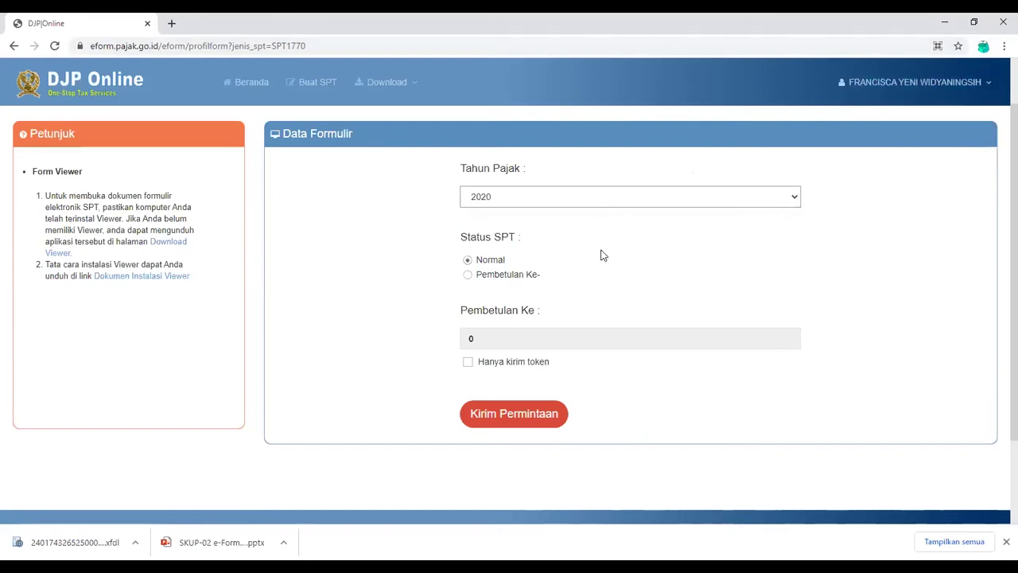
left_click(506, 278)
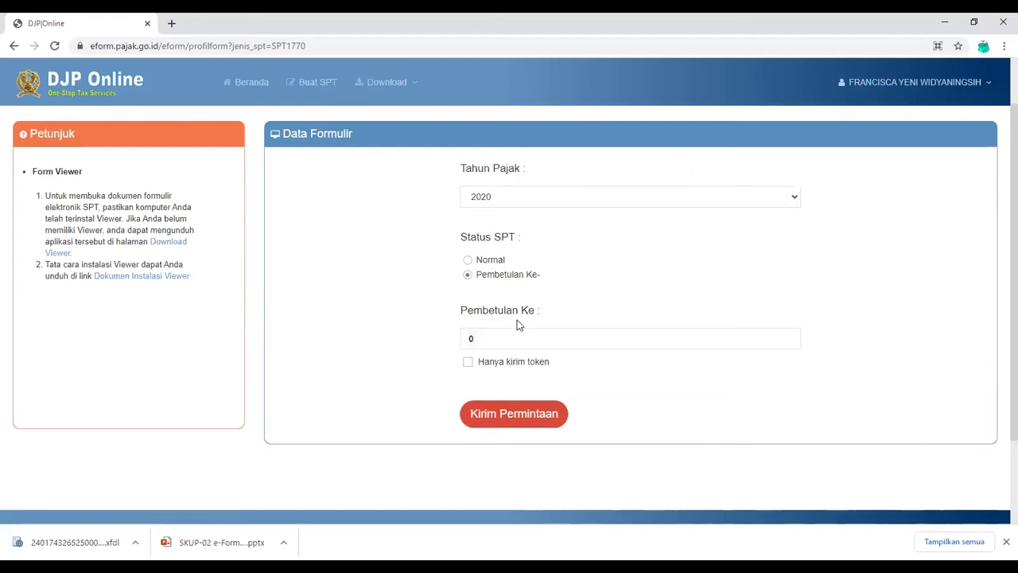
left_click_drag(484, 341, 450, 348)
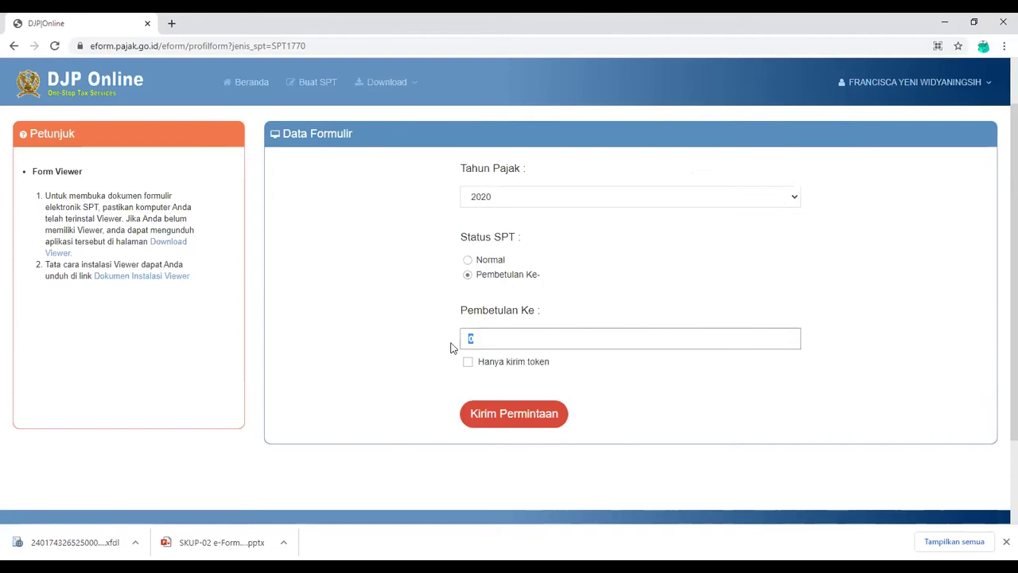
type("1")
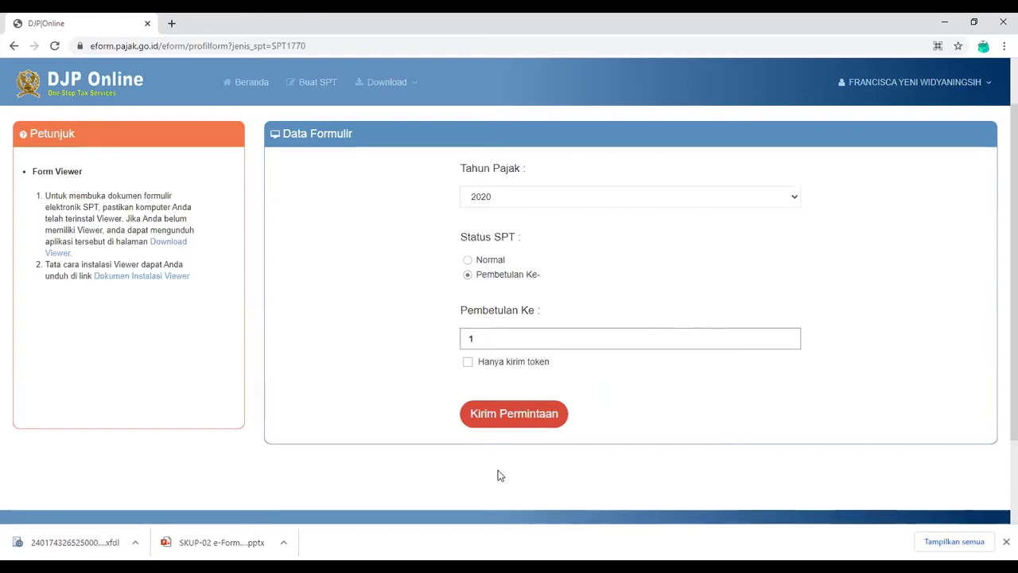
Submit the request with Kirim Permintaan so the 2020 correction-1 e-form is delivered.
left_click(536, 424)
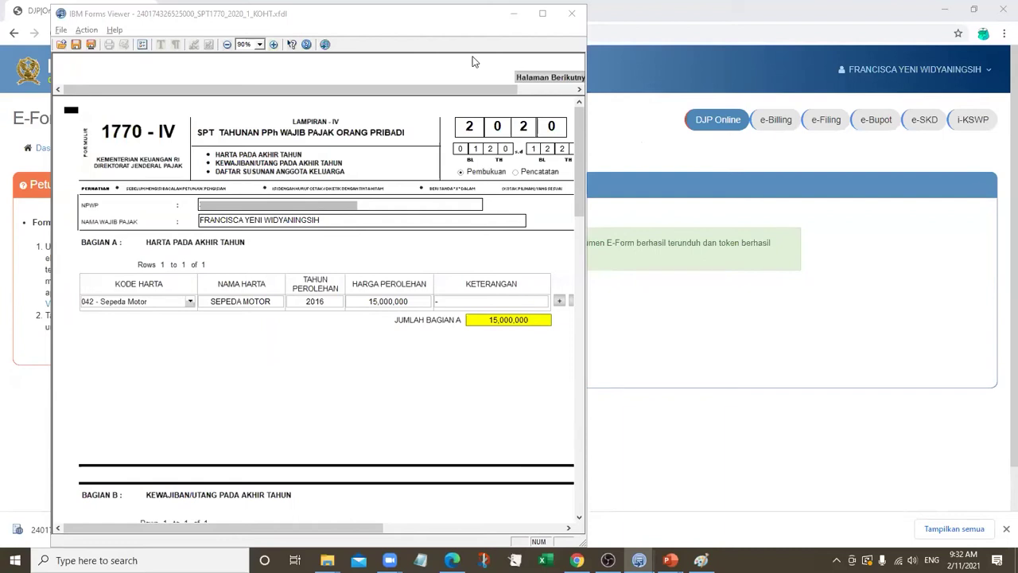
Maximize the IBM Forms Viewer window and raise the form zoom from 90% to 100%.
double_click(478, 19)
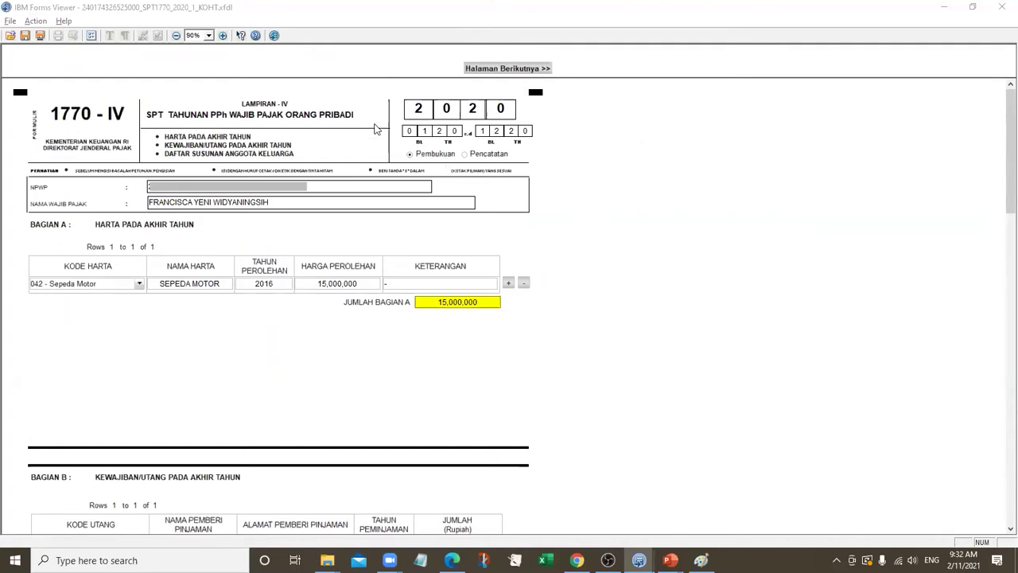
left_click(223, 35)
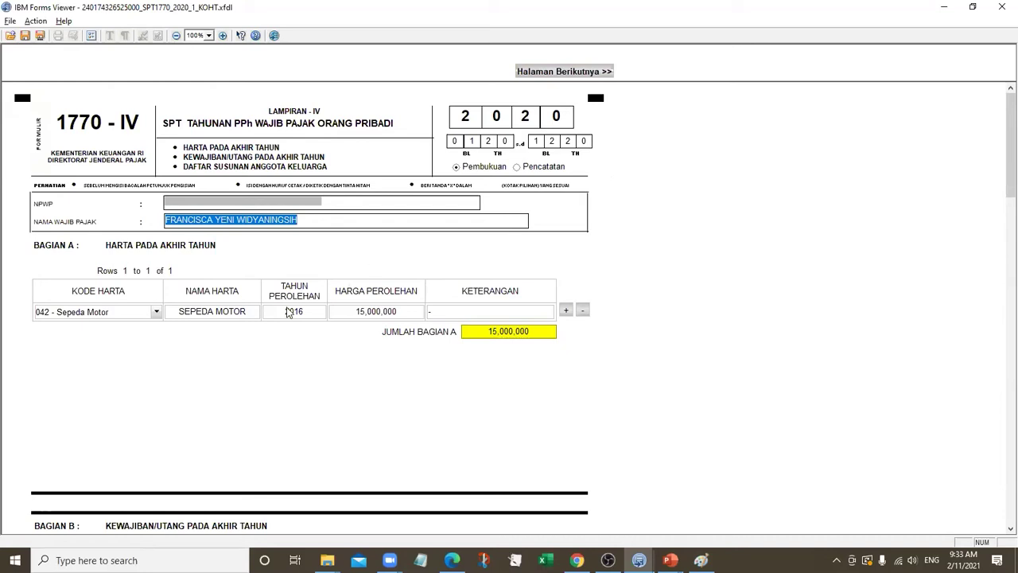
Add two Bagian A rows, keep row 1 as 042 - Sepeda Motor, and code row 2 as 043 - Mobil.
left_click(155, 318)
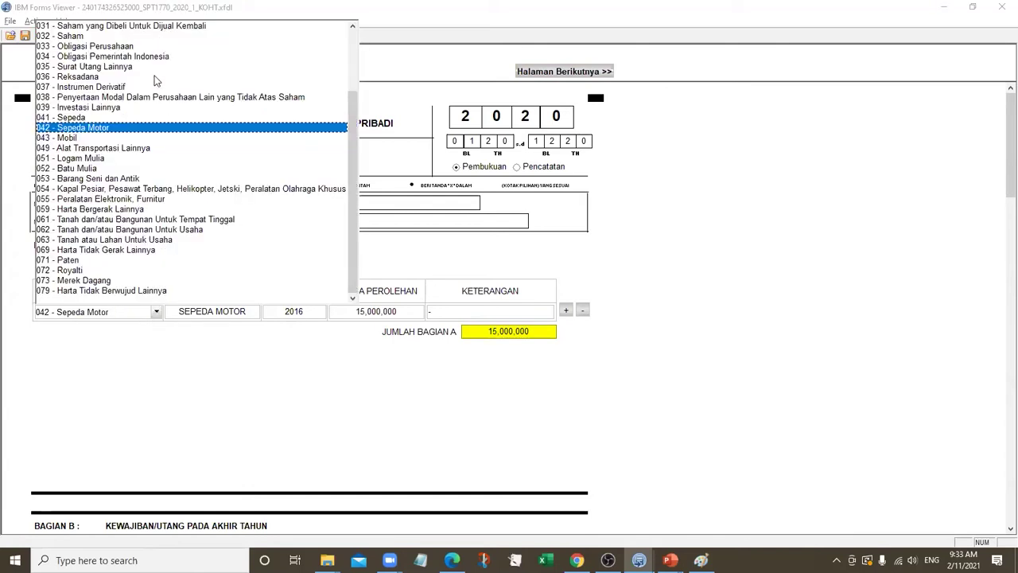
scroll(148, 155, "up", 3)
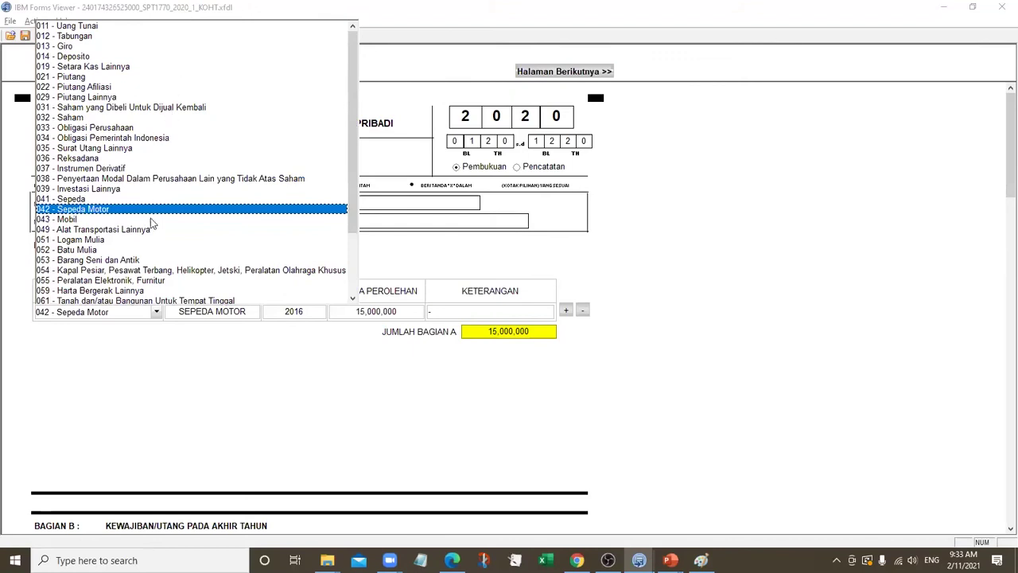
scroll(151, 257, "down", 3)
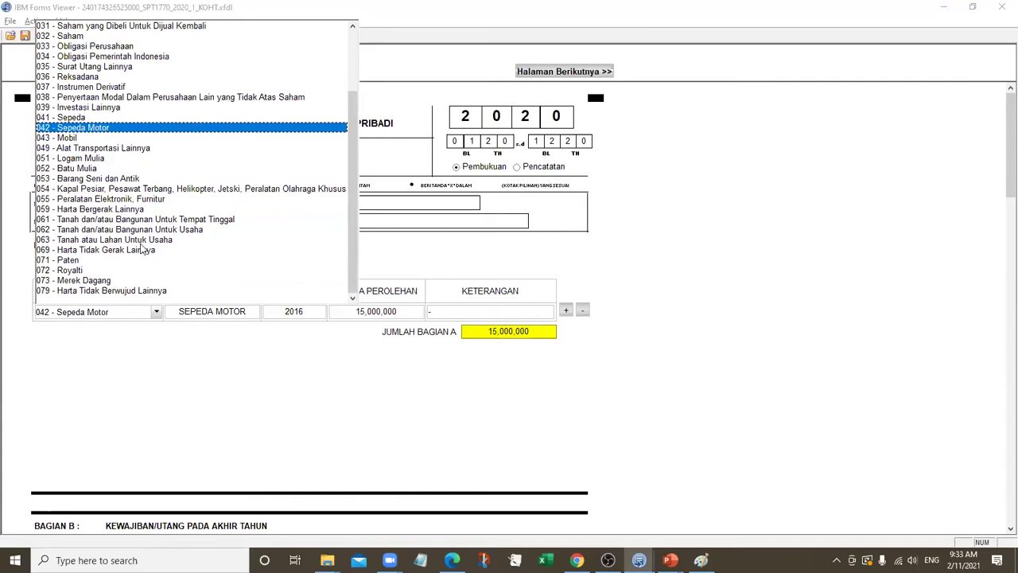
left_click(171, 139)
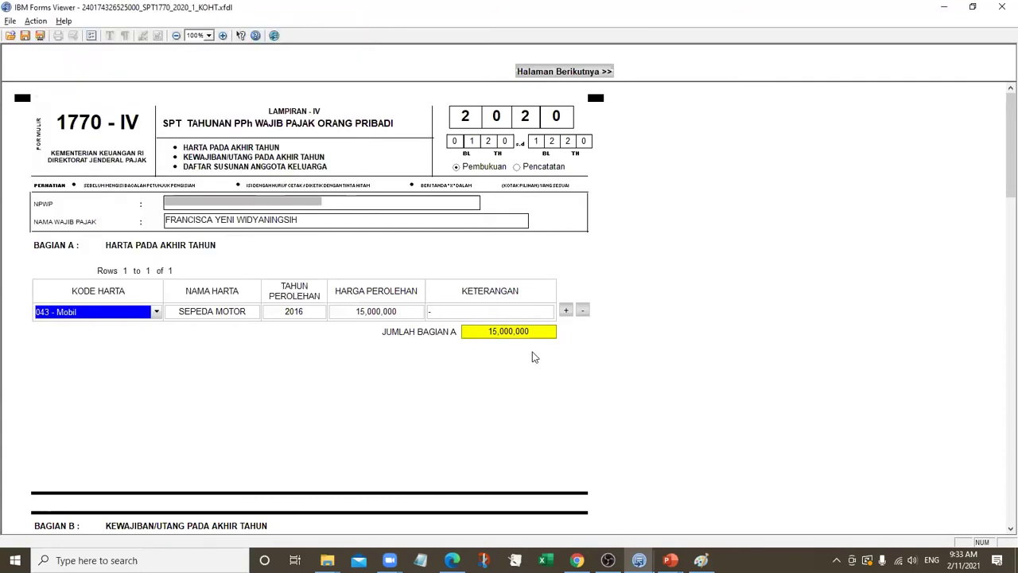
left_click(566, 310)
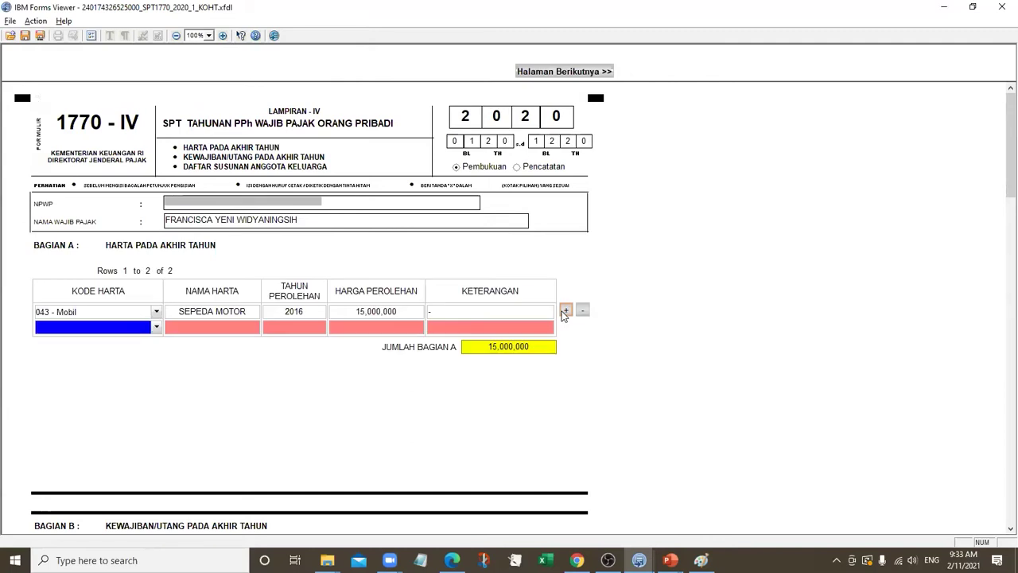
left_click(157, 313)
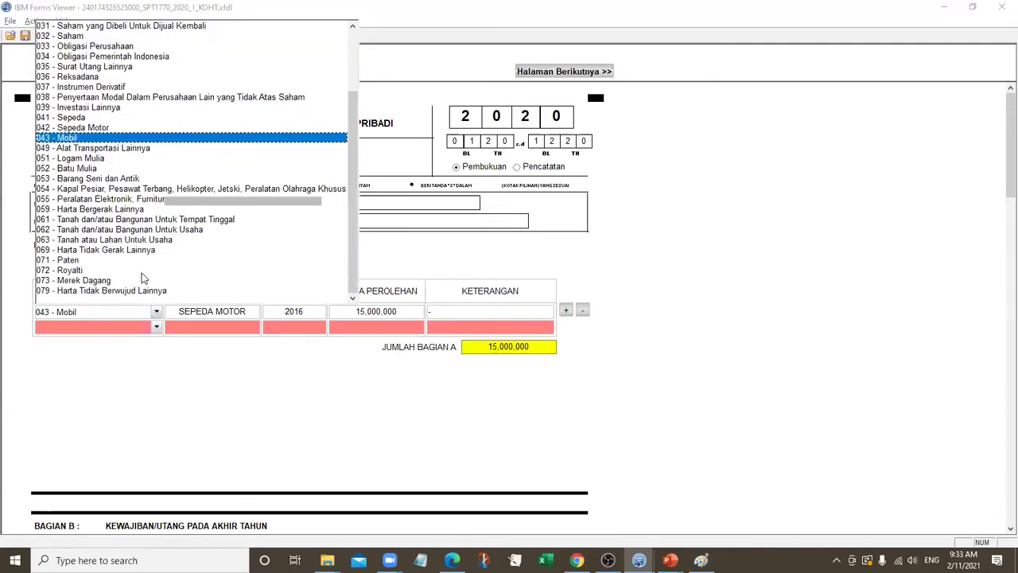
left_click(109, 131)
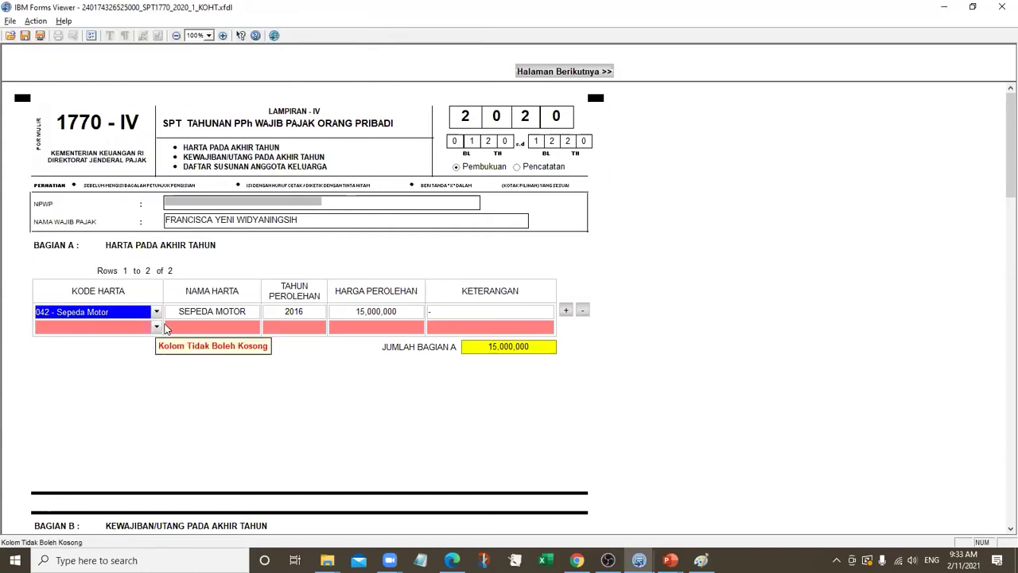
left_click(567, 311)
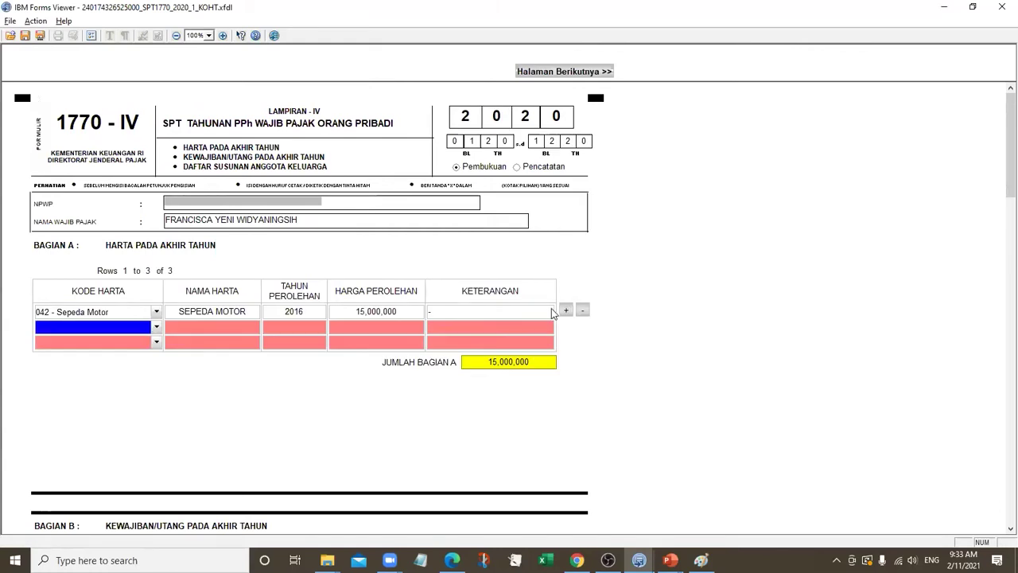
left_click(157, 327)
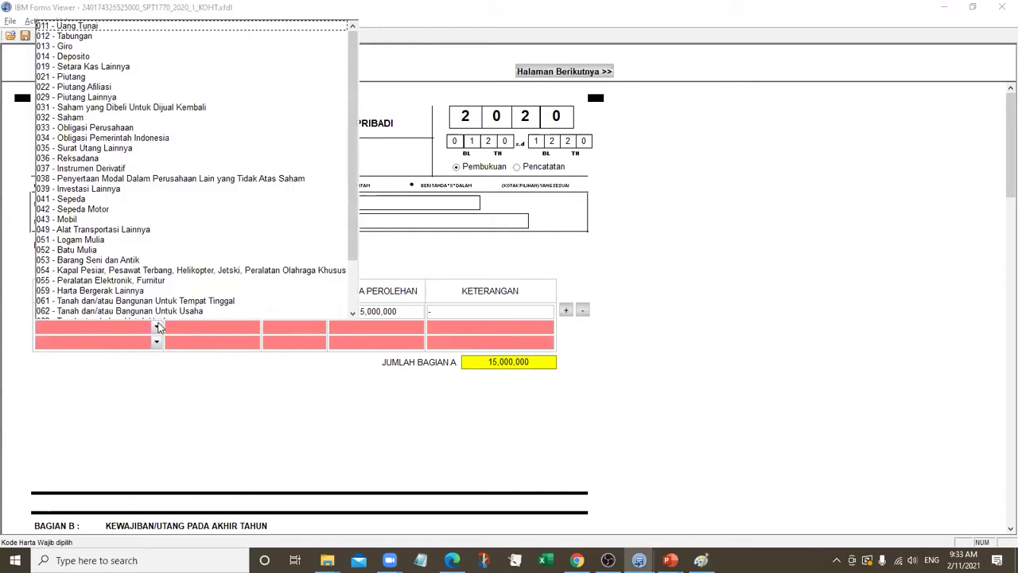
left_click(88, 219)
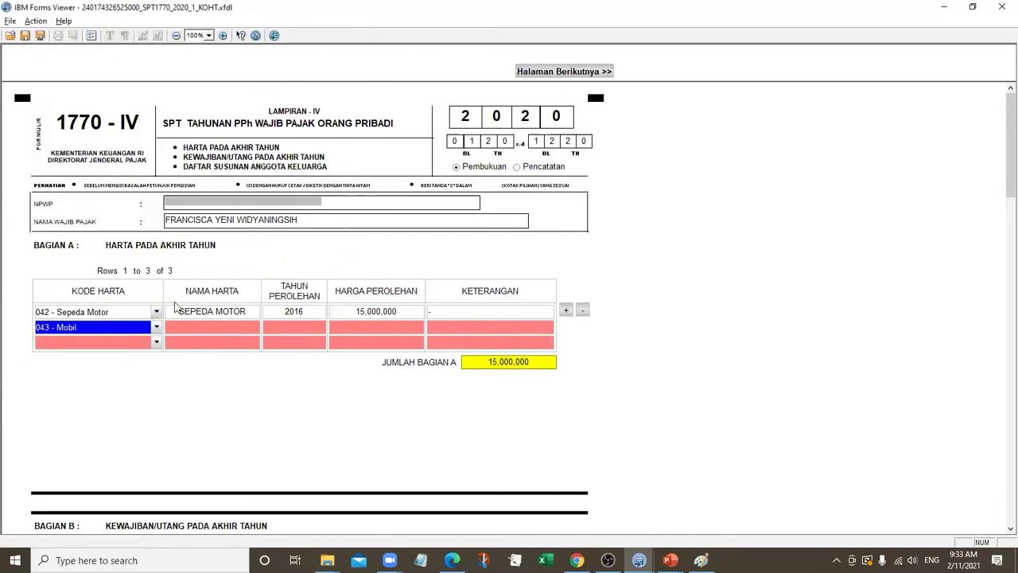
Fill the Mobil row with name MOBIL BRIO, year 2018, price 160,000,000 and a '-' remark.
left_click(183, 329)
type("br")
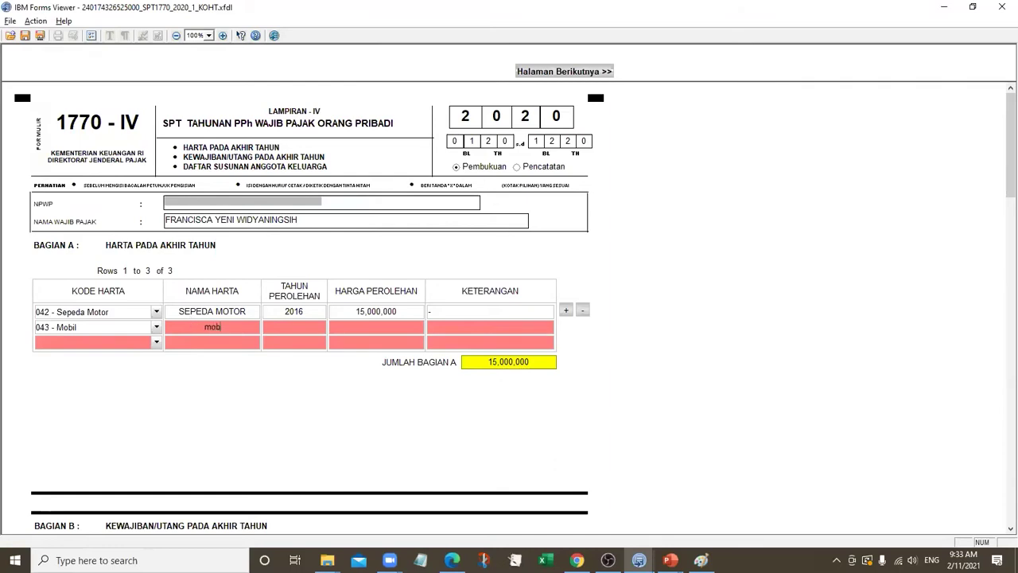
type(" bno")
left_click(280, 326)
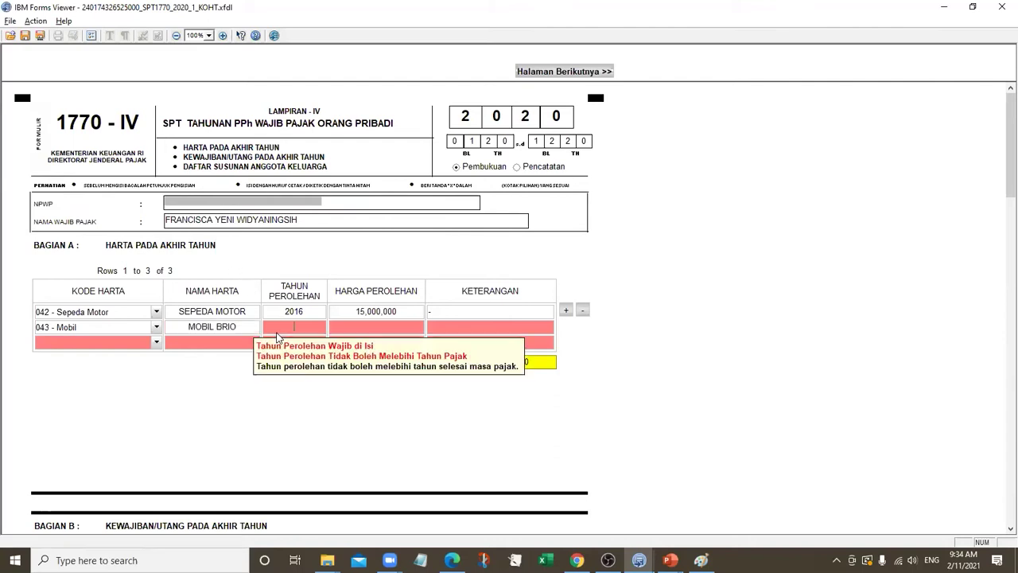
type("2")
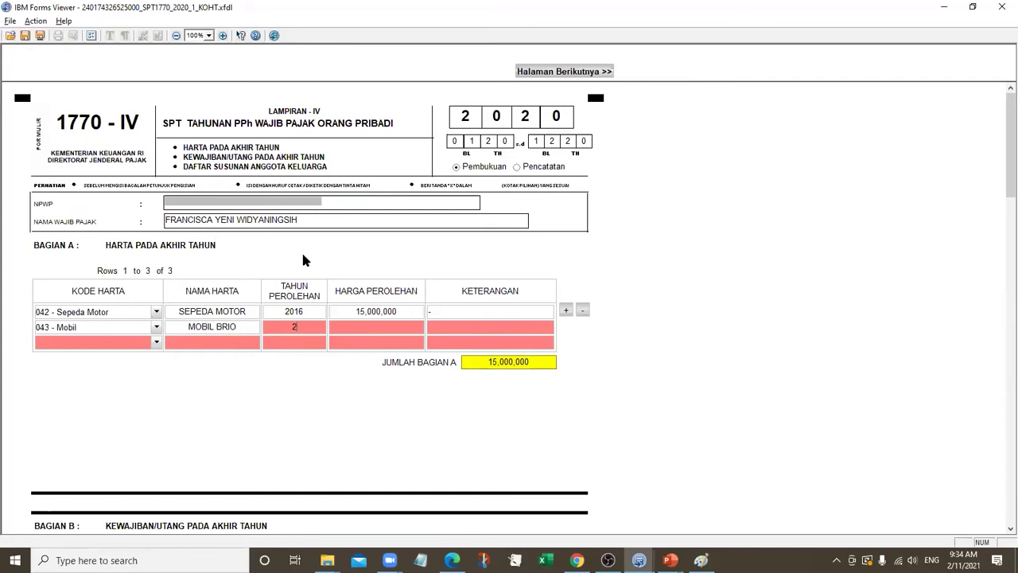
type("018")
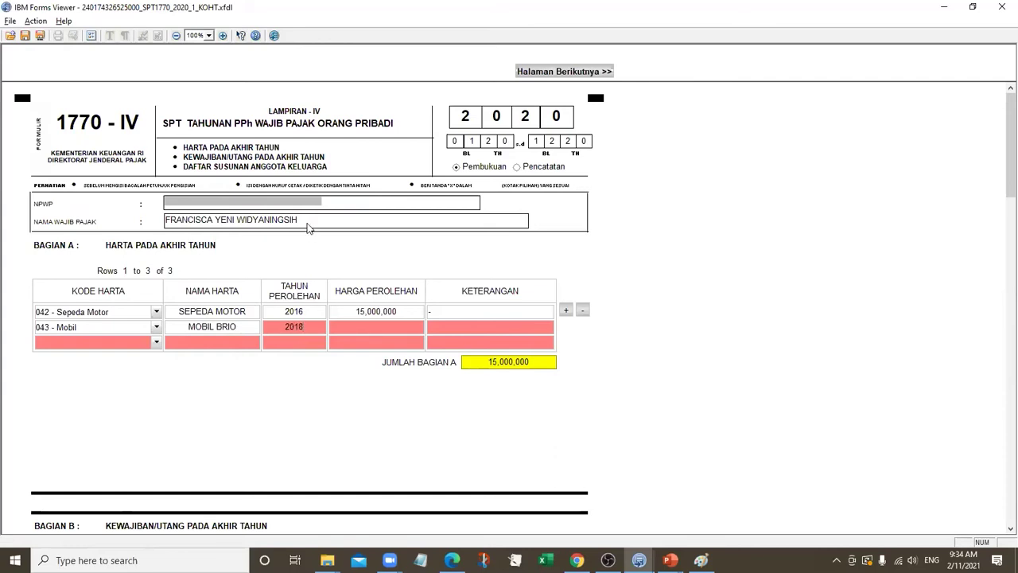
left_click(375, 327)
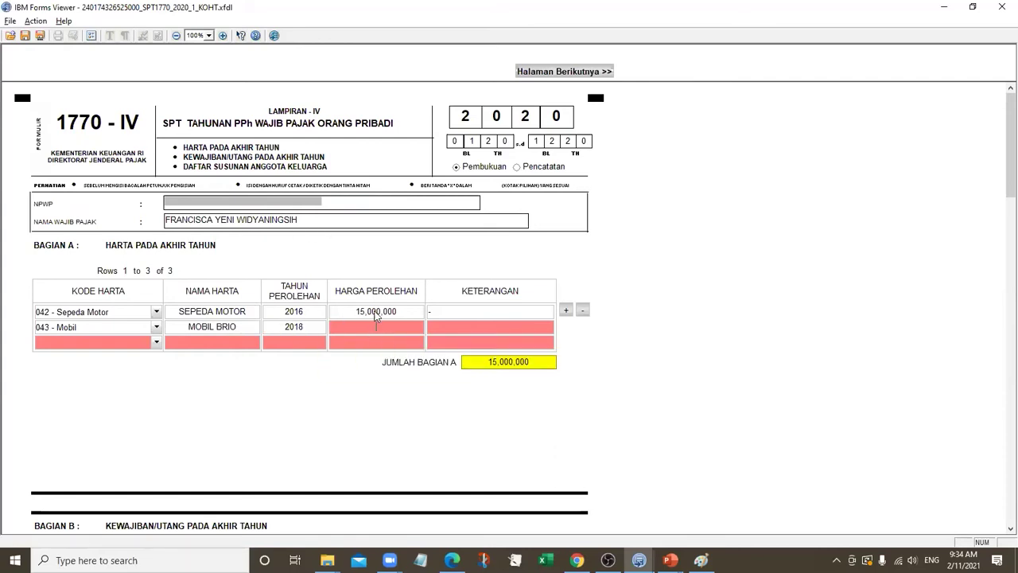
type("160000000")
left_click(445, 334)
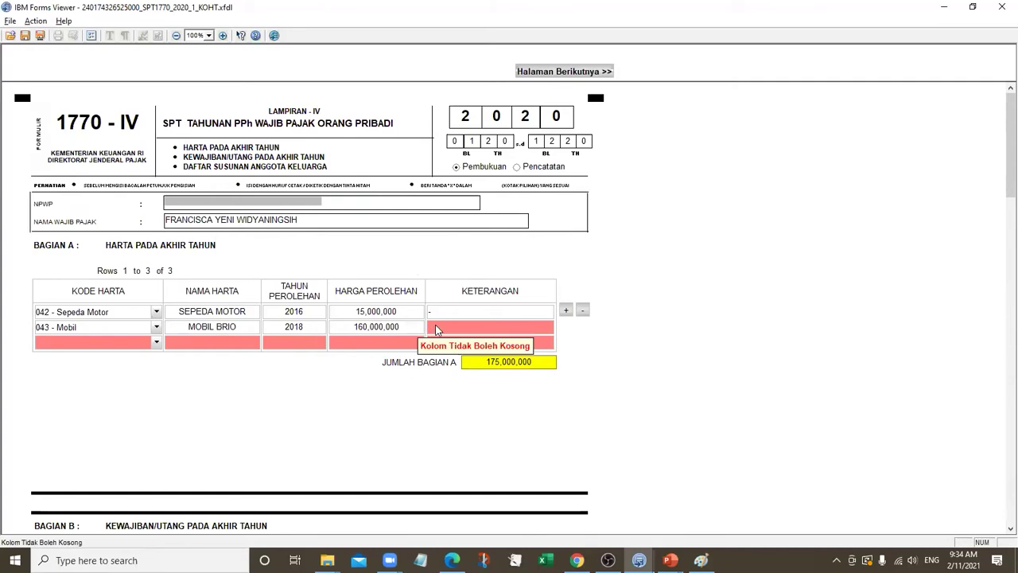
type("-")
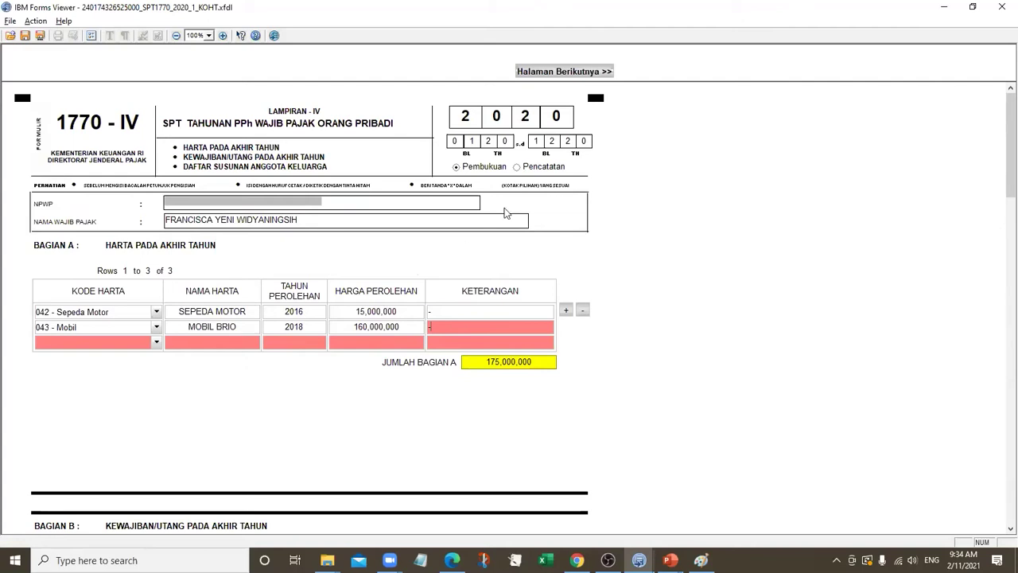
left_click(509, 346)
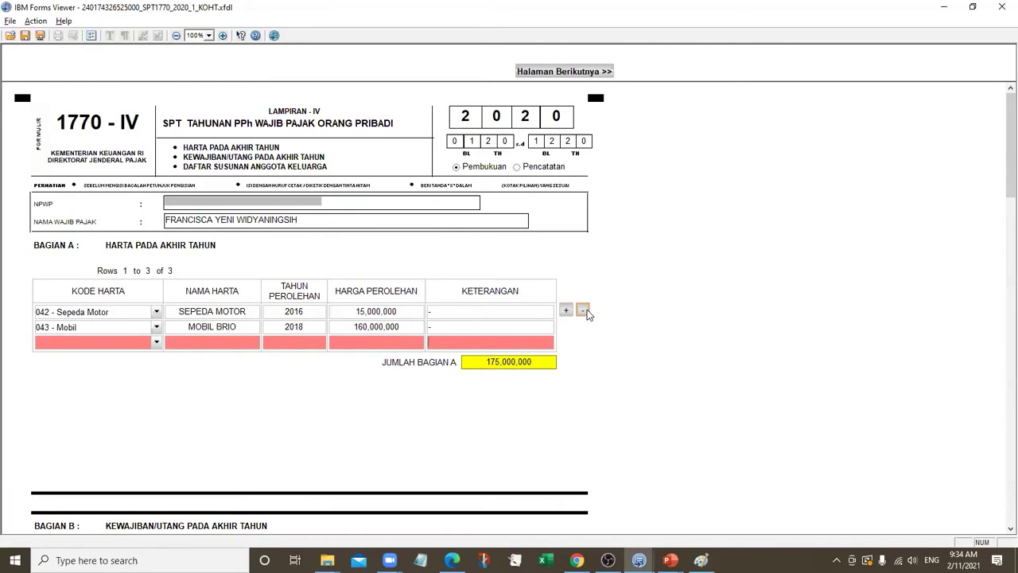
Delete the empty third asset row, then add two blank rows to the table.
left_click(583, 310)
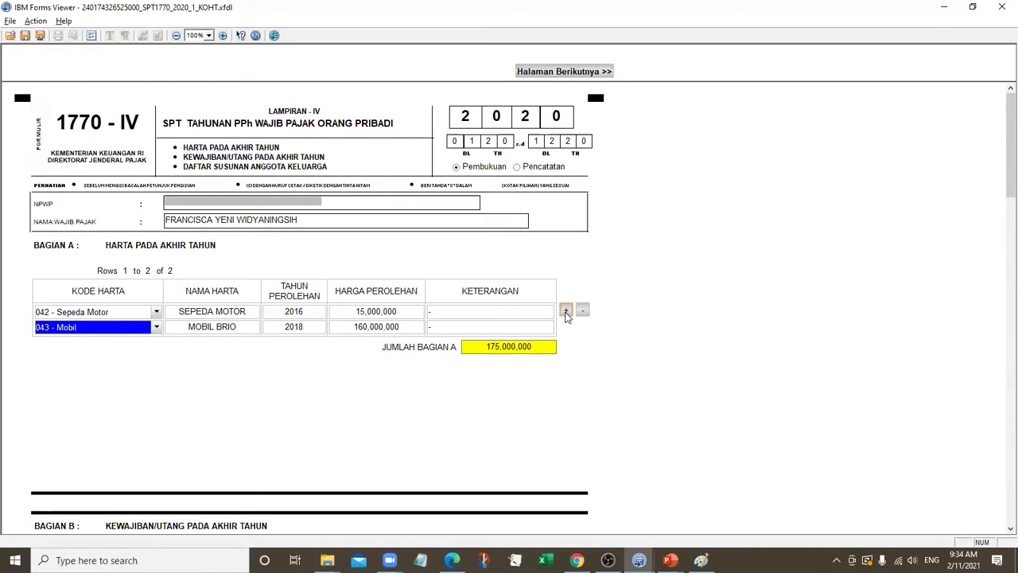
left_click(566, 311)
left_click(565, 310)
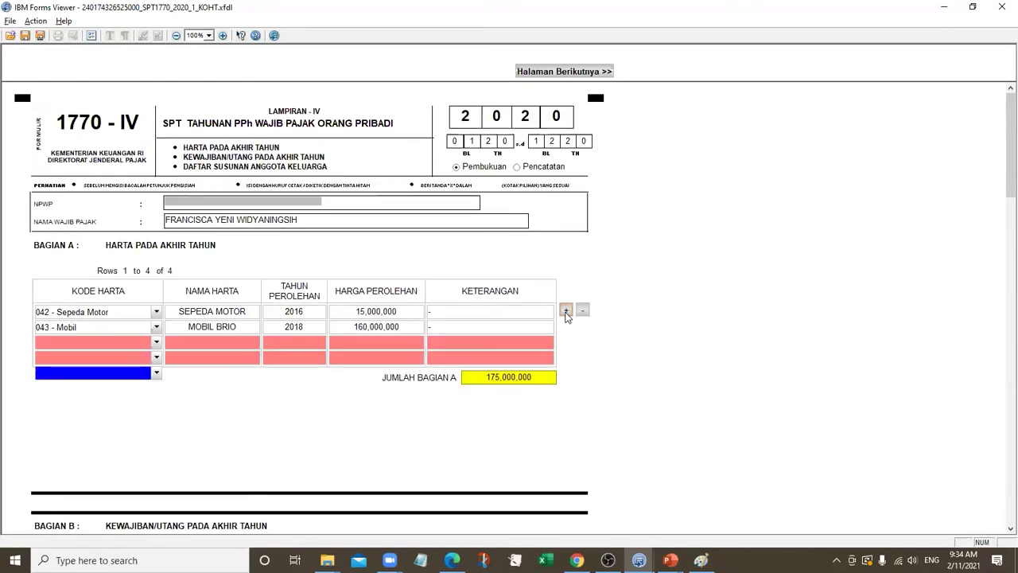
Add four more blank asset rows and page between the first ten rows and the eleventh.
left_click(566, 311)
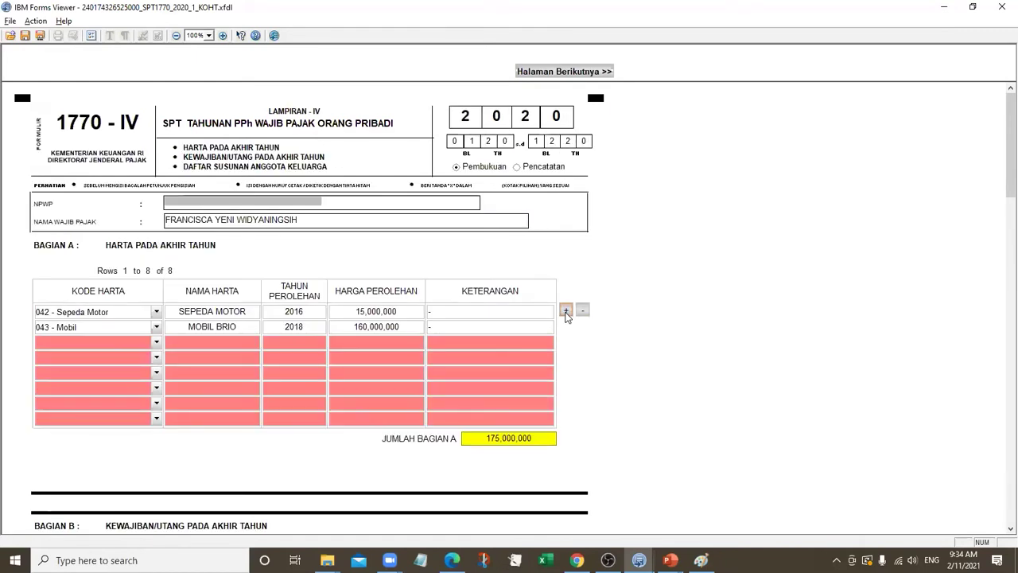
left_click(565, 311)
left_click(566, 311)
left_click(565, 311)
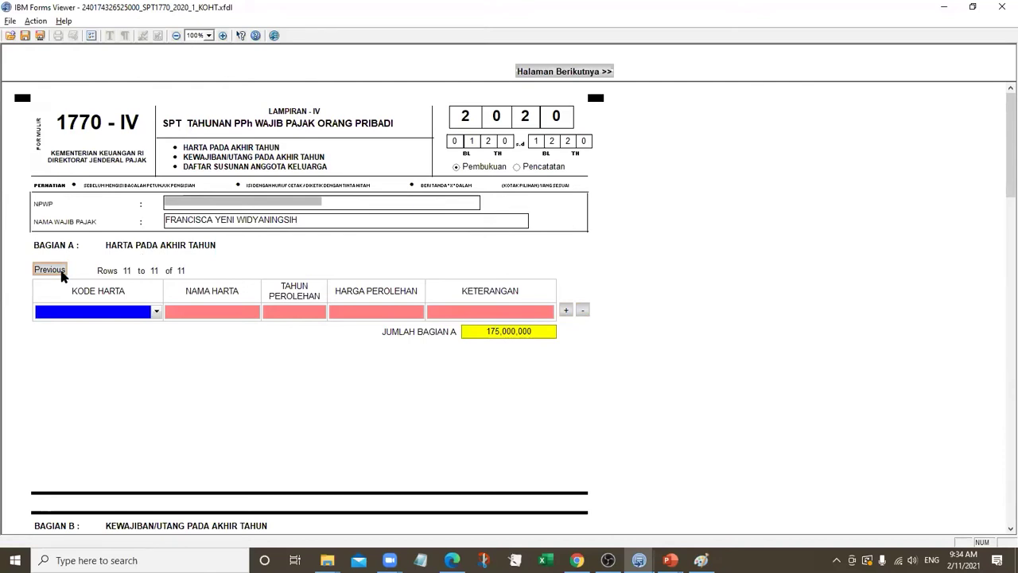
left_click(62, 272)
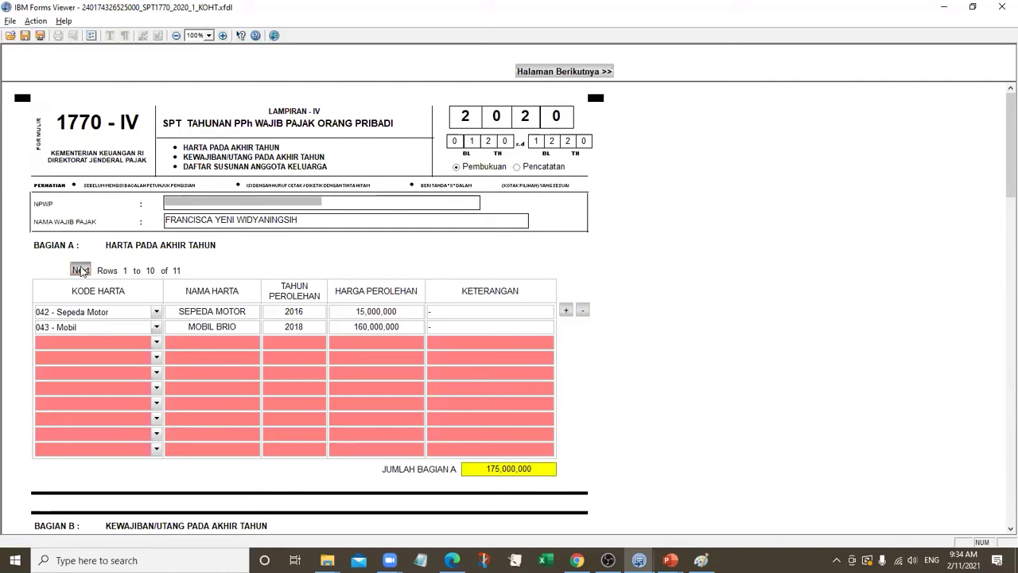
left_click(81, 270)
left_click(58, 272)
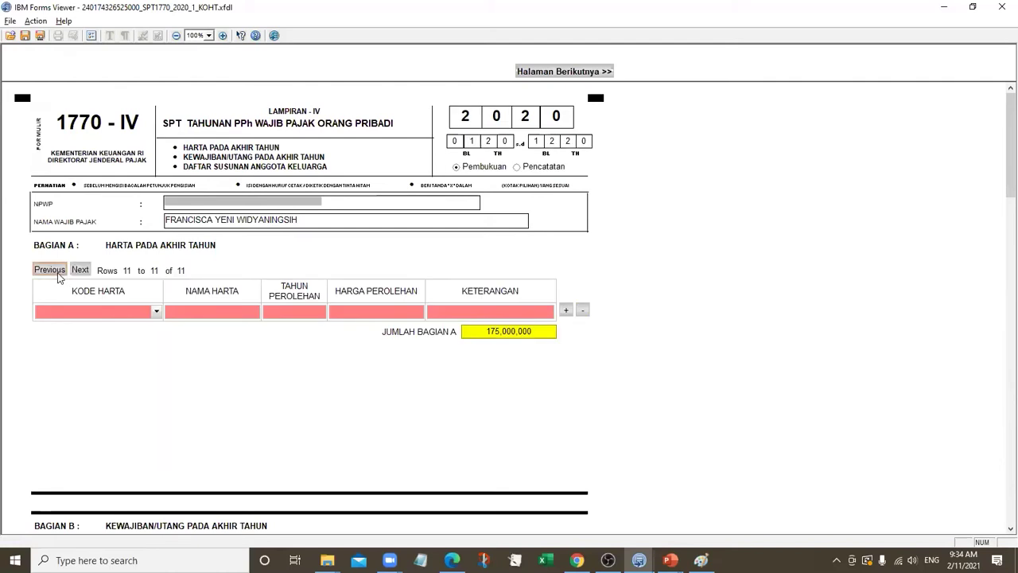
left_click(80, 270)
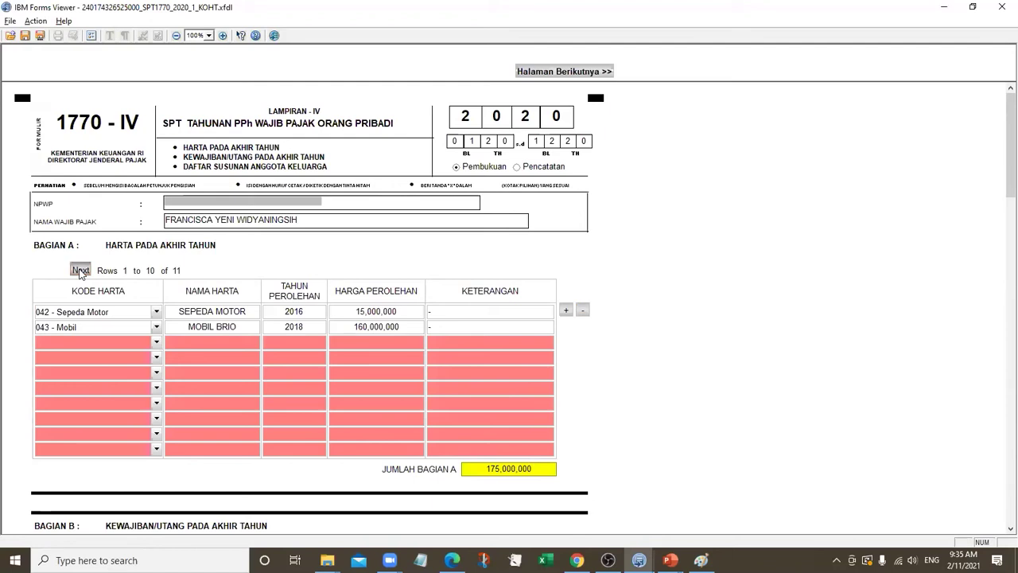
Delete the eleventh and every other blank row until the table reads Rows 1 to 2 of 2.
left_click(582, 310)
left_click(123, 388)
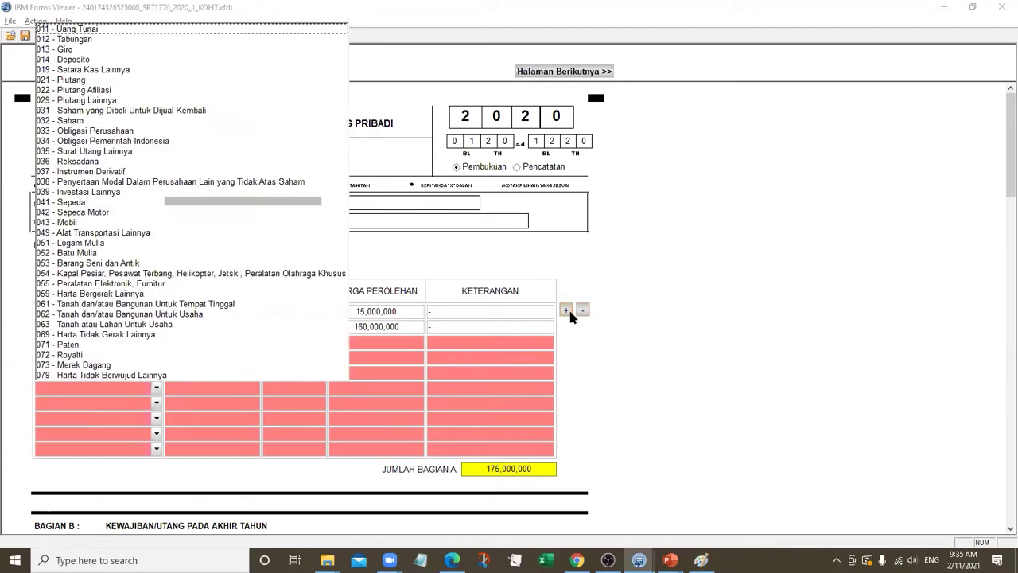
left_click(582, 310)
left_click(582, 310)
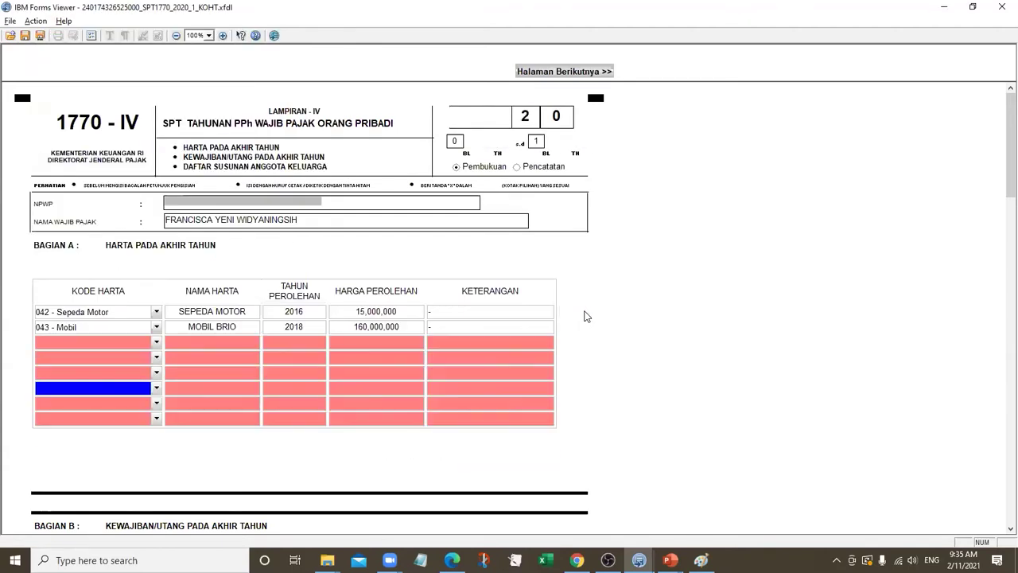
left_click(582, 310)
left_click(583, 311)
left_click(583, 310)
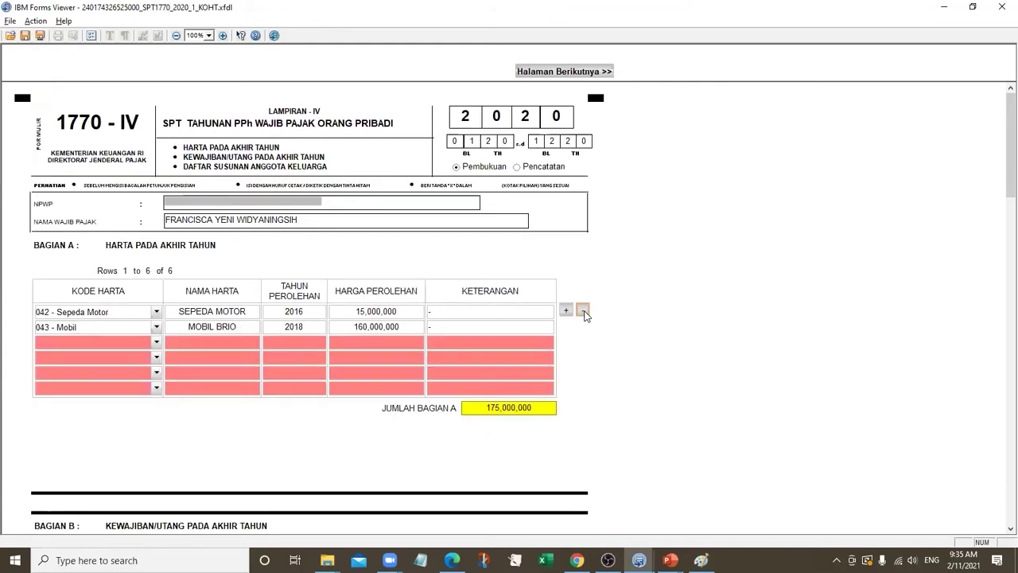
left_click(583, 310)
left_click(583, 310)
left_click(583, 310)
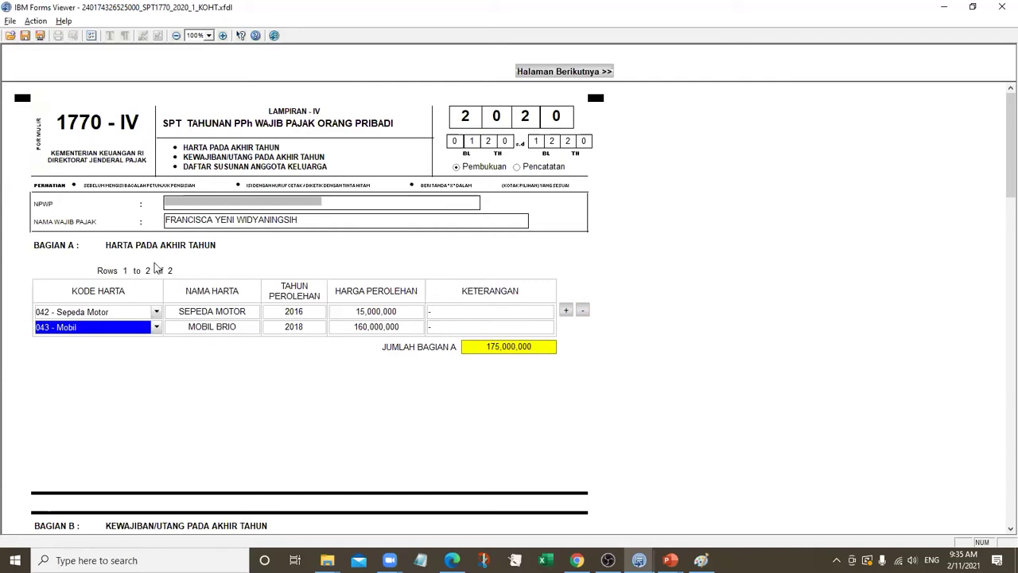
scroll(224, 367, "down", 1)
scroll(224, 366, "down", 5)
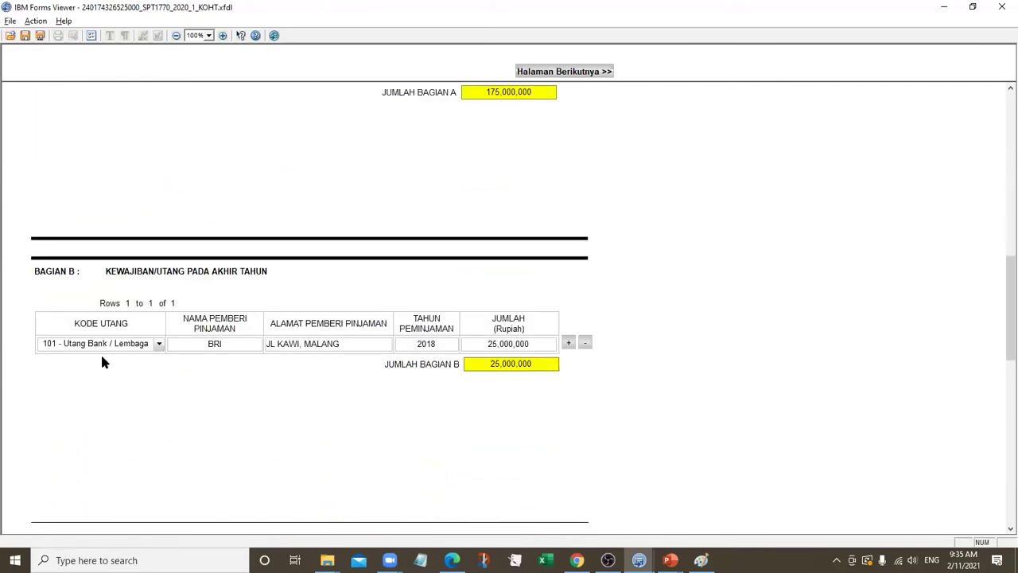
scroll(568, 205, "up", 1)
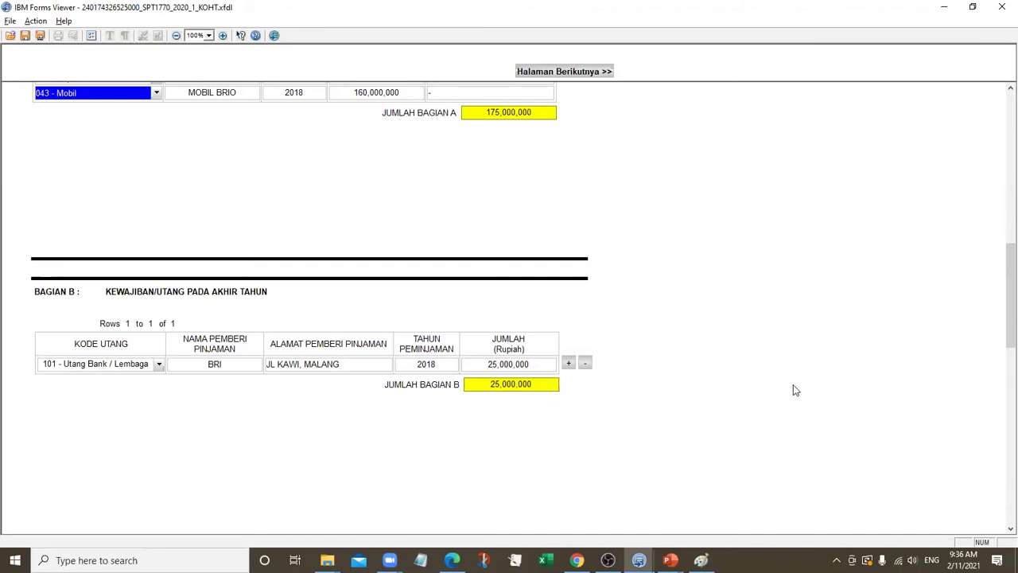
scroll(793, 390, "up", 1)
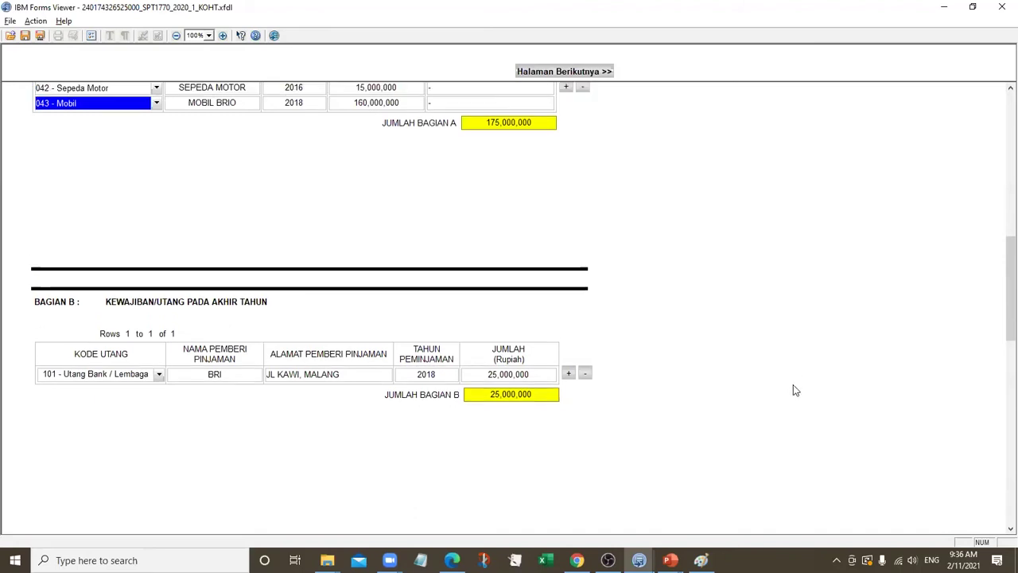
scroll(793, 389, "down", 1)
scroll(744, 392, "up", 2)
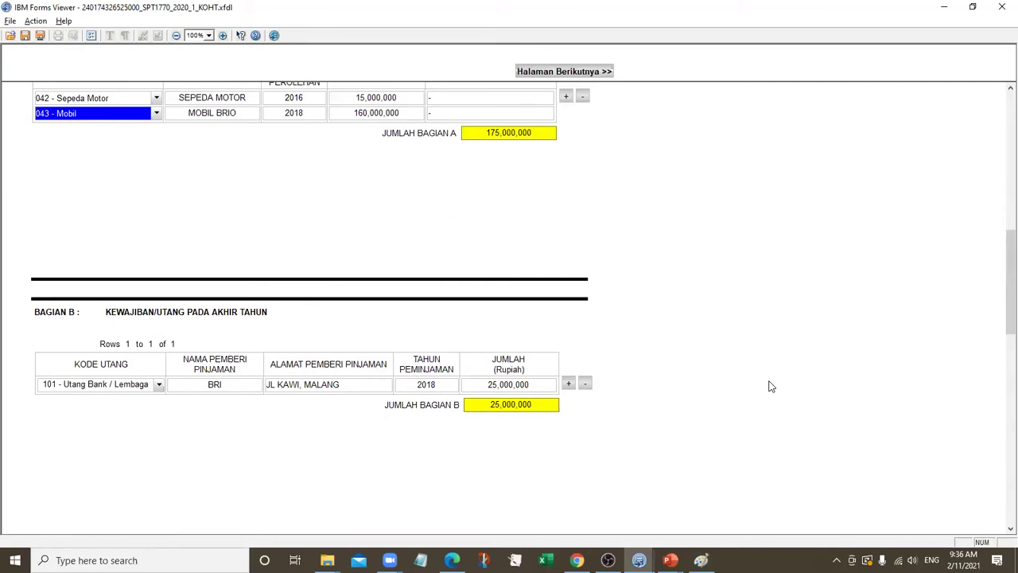
scroll(770, 387, "down", 3)
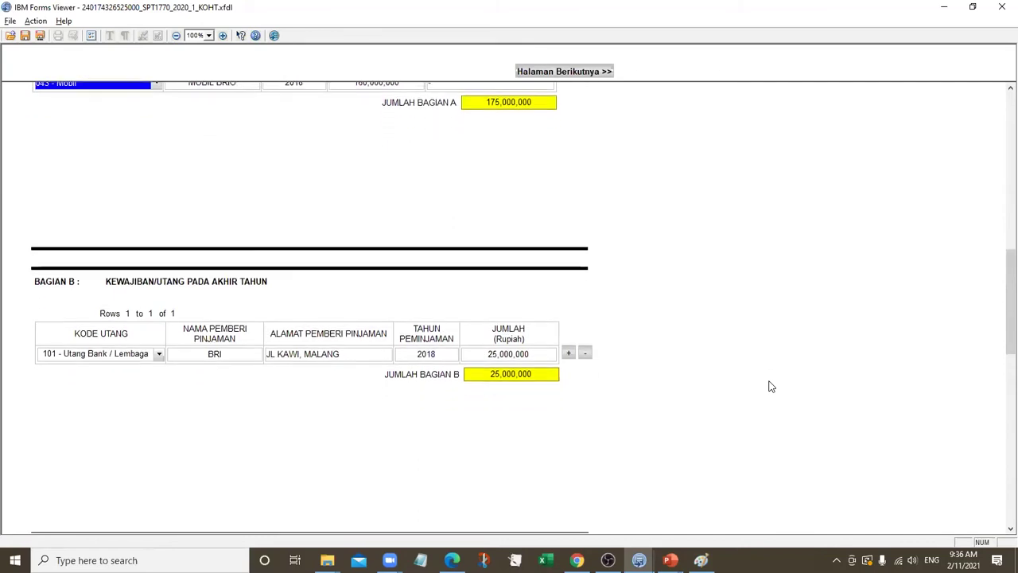
scroll(770, 387, "down", 2)
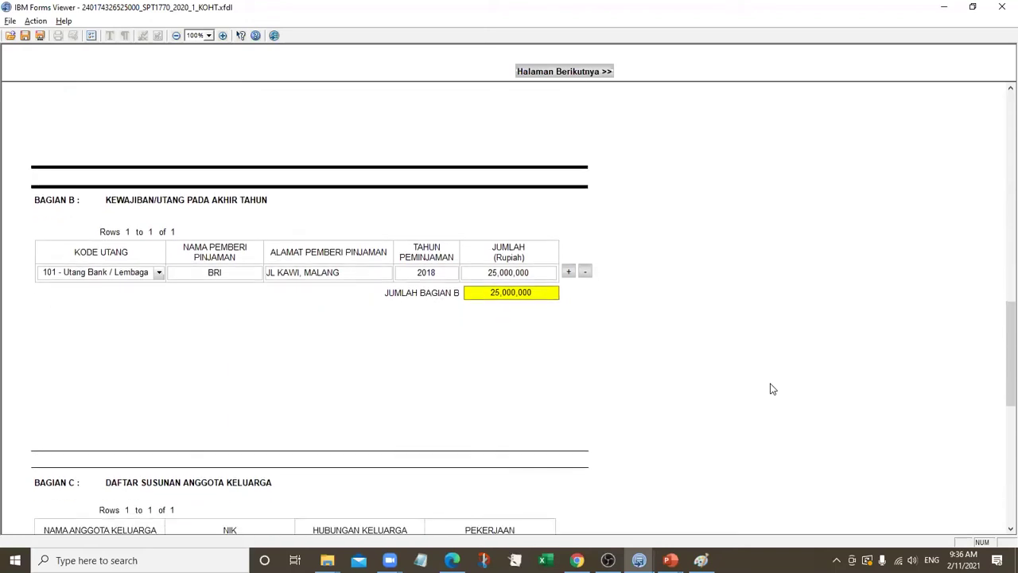
scroll(770, 390, "down", 4)
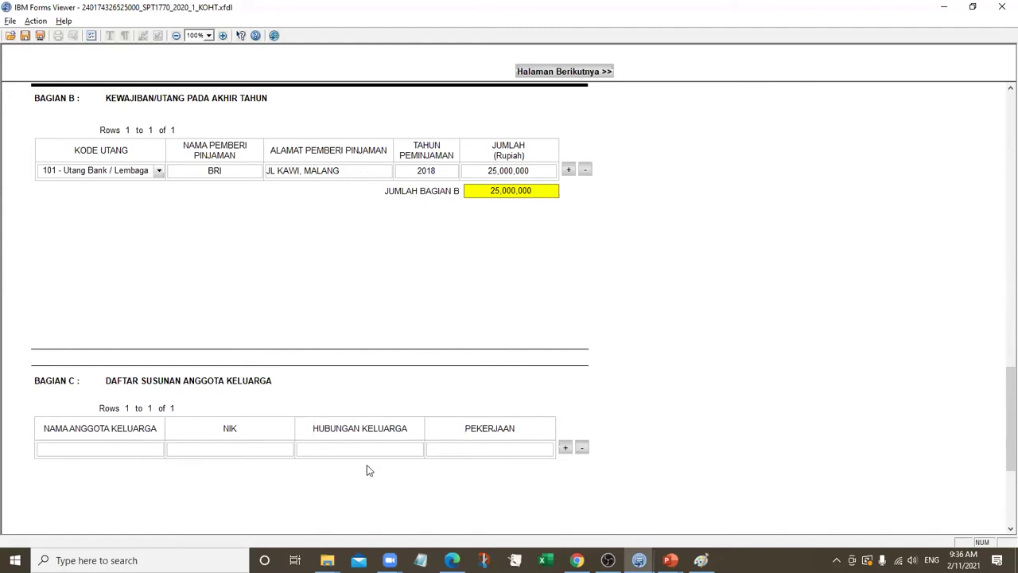
scroll(635, 409, "up", 1)
scroll(635, 409, "up", 5)
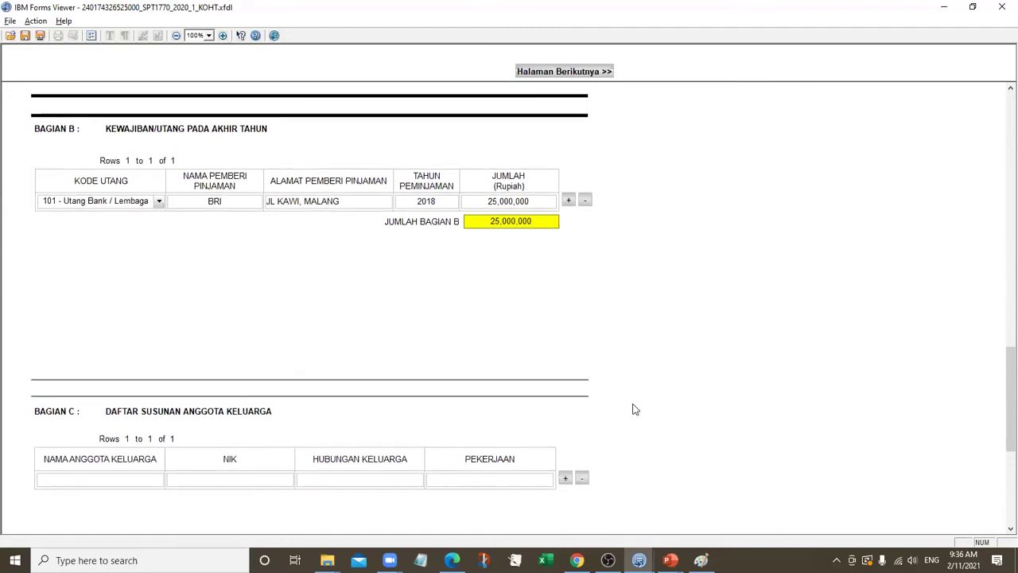
scroll(654, 415, "up", 6)
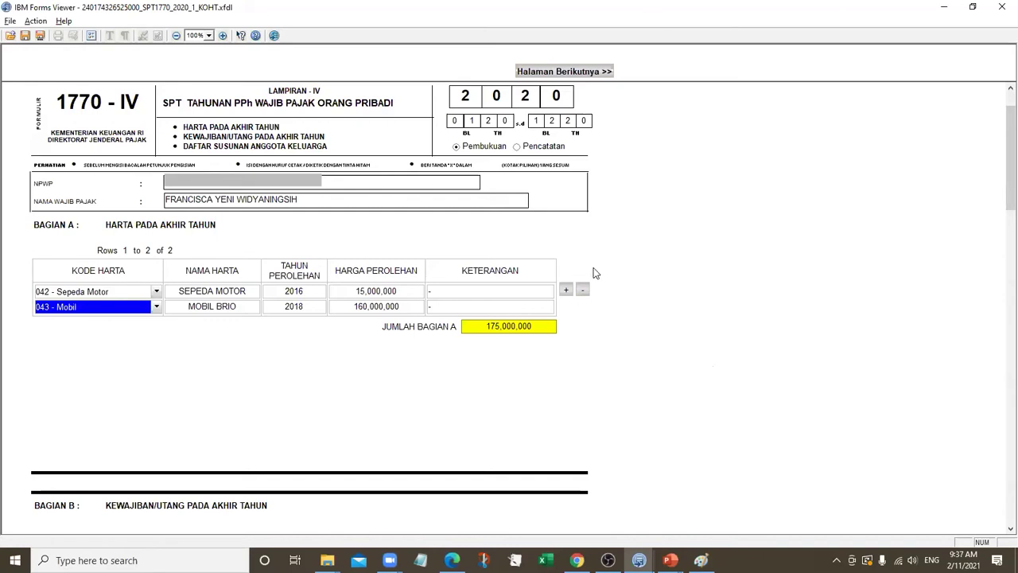
Add a new Bagian A row and choose KODE HARTA 063 - Tanah atau Lahan Untuk Usaha for it.
left_click(566, 290)
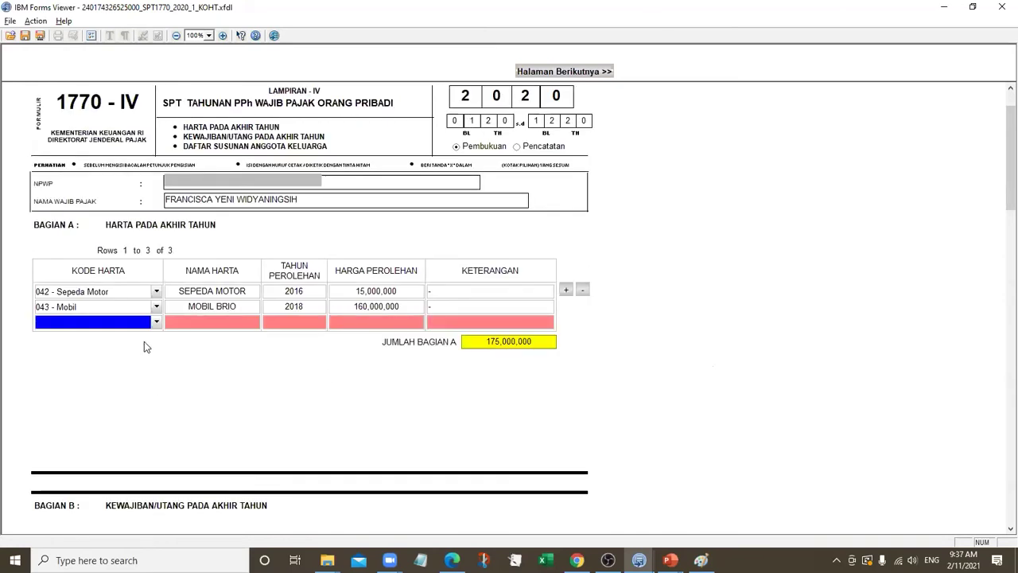
left_click(155, 322)
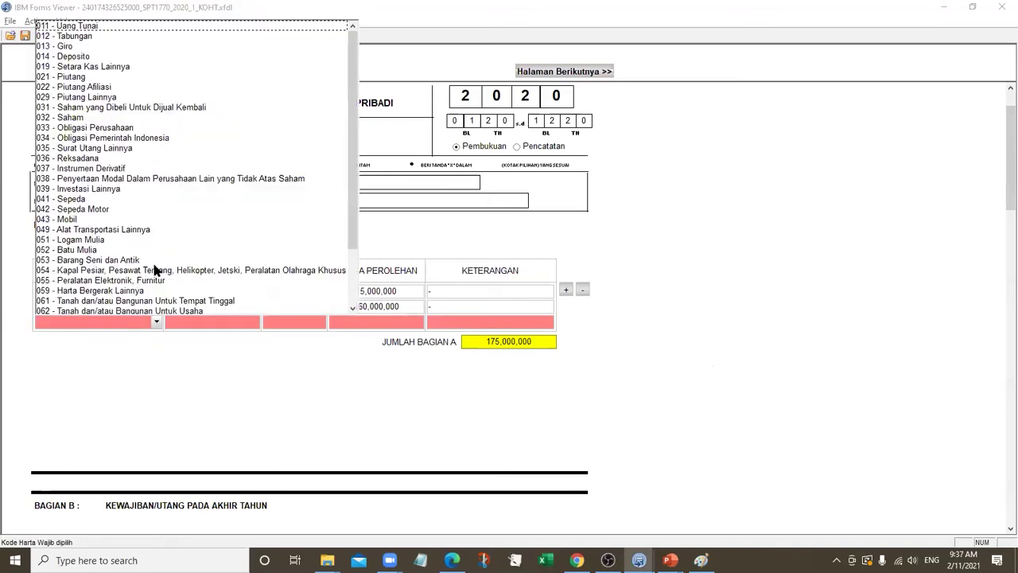
scroll(155, 272, "down", 1)
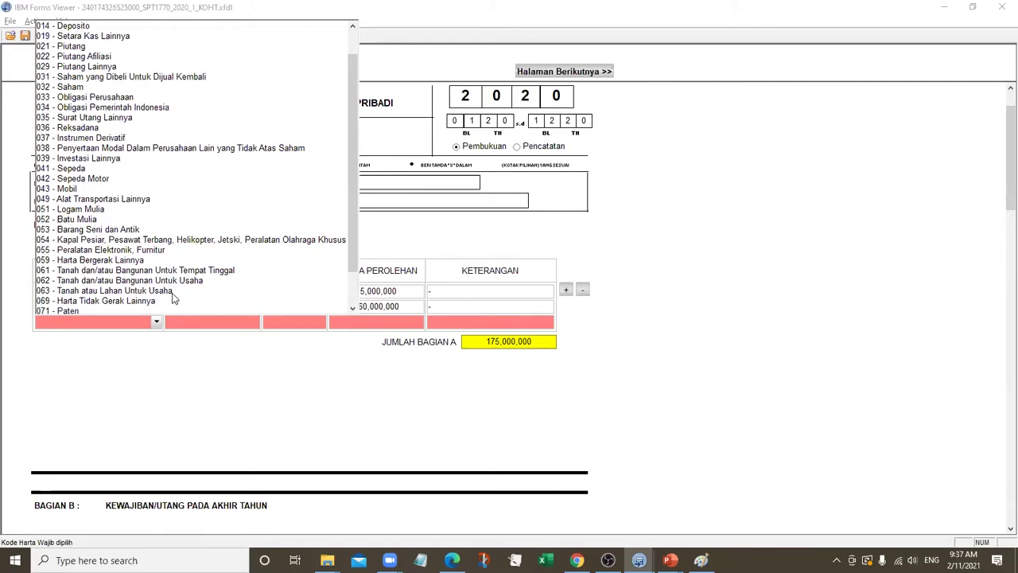
left_click(163, 291)
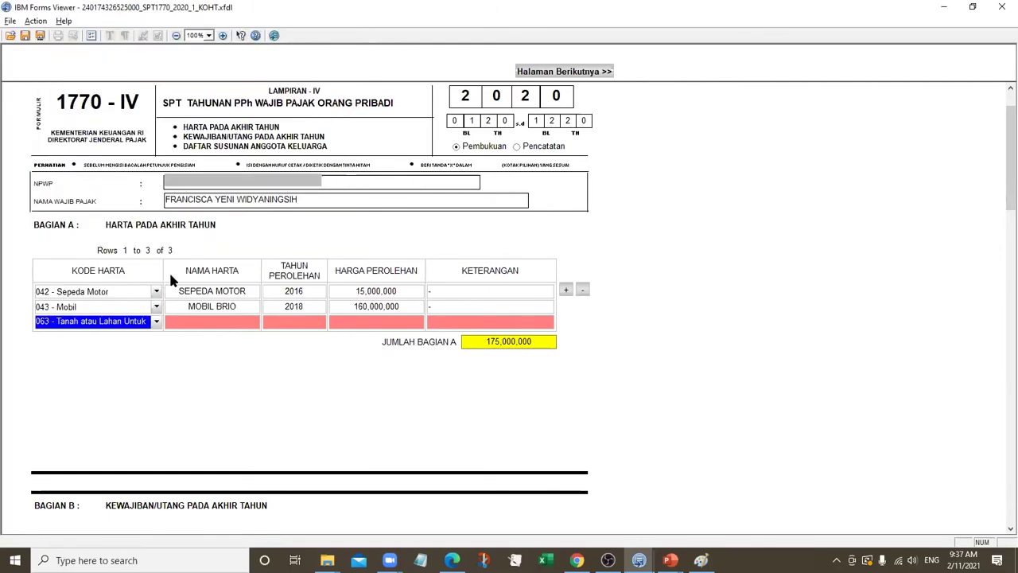
left_click(156, 322)
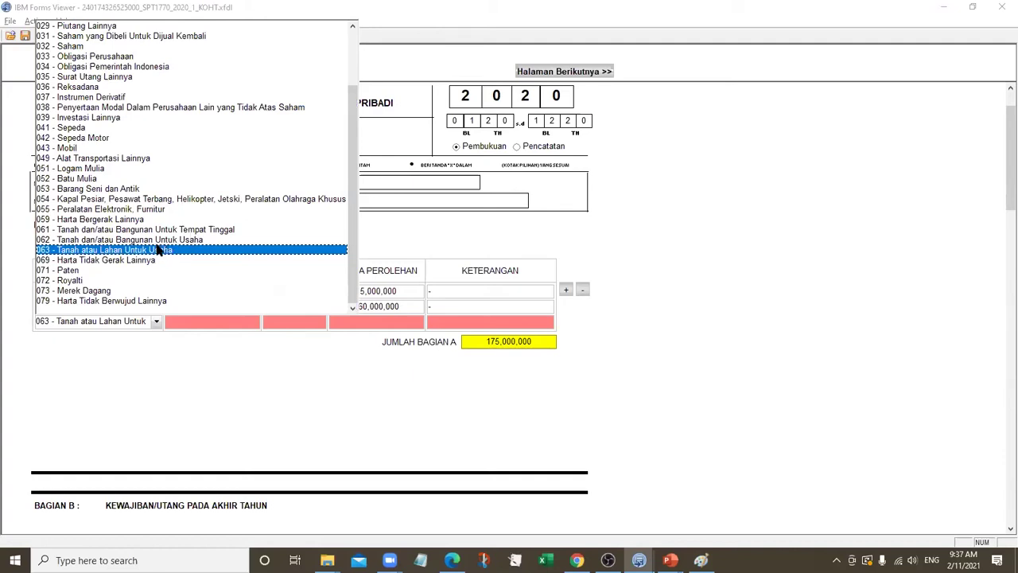
left_click(157, 250)
left_click(157, 322)
left_click(659, 337)
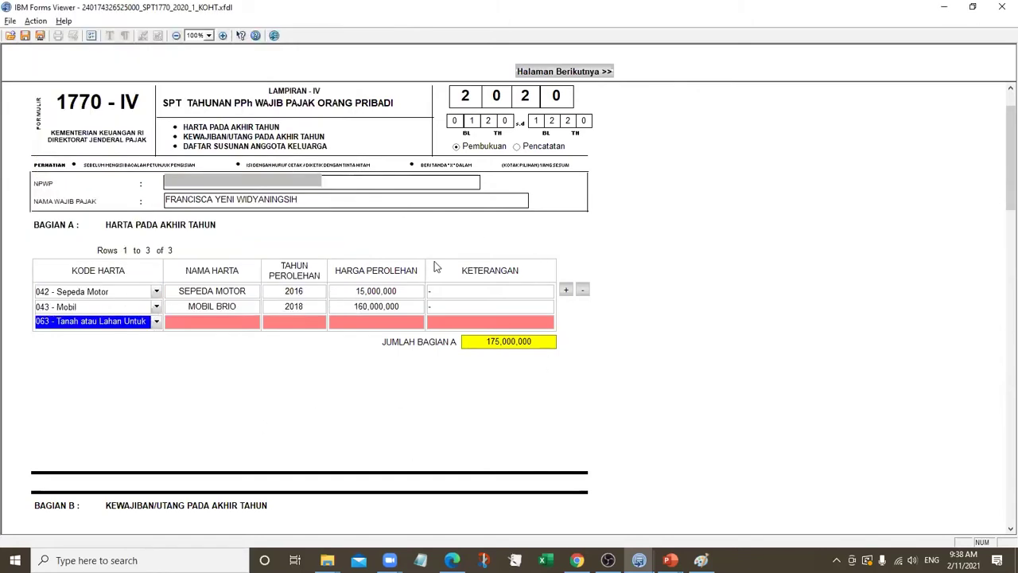
Enter KREDIT as the KETERANGAN note for the Mobil row.
left_click(453, 308)
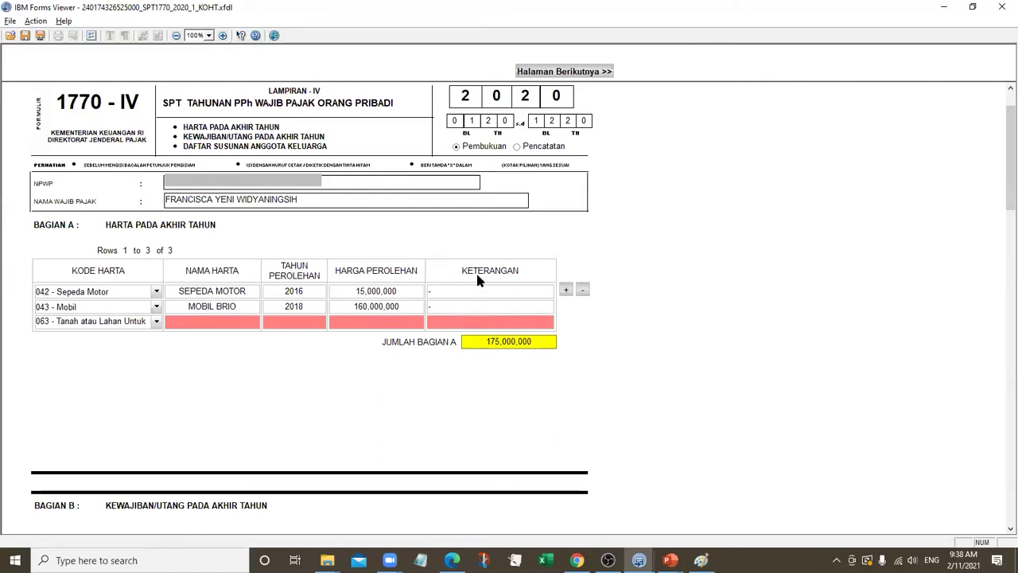
type("kredit")
left_click(440, 316)
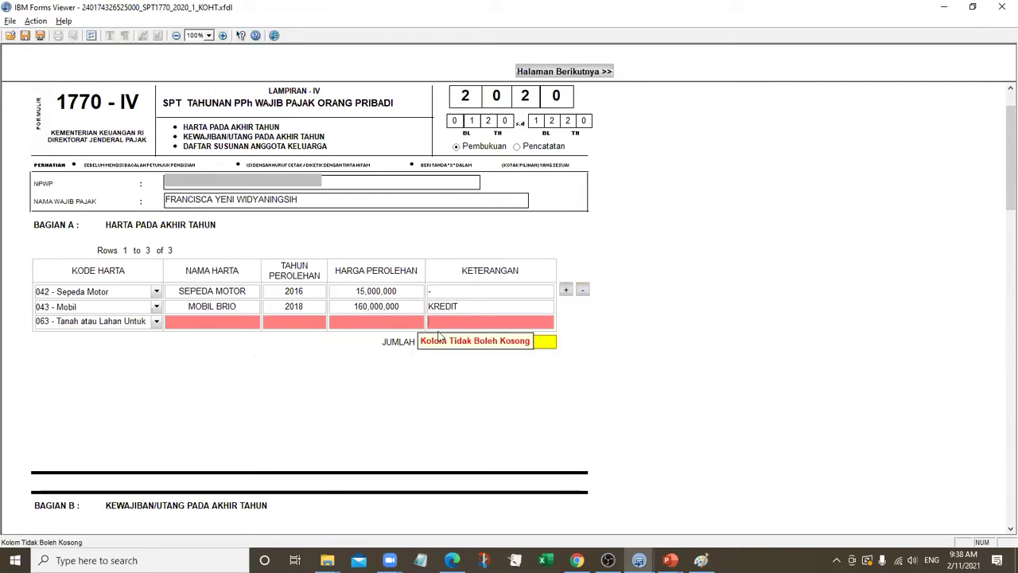
Fill the land row with SAWAH, 2017, 200,000,000 and a '-' note, totalling 375,000,000.
left_click(157, 321)
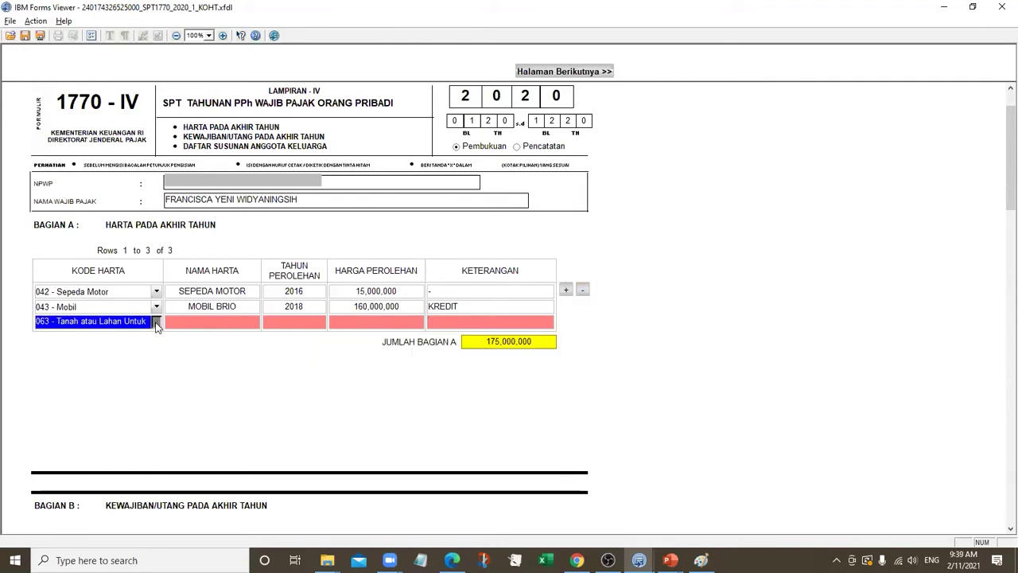
left_click(175, 328)
type("sawah")
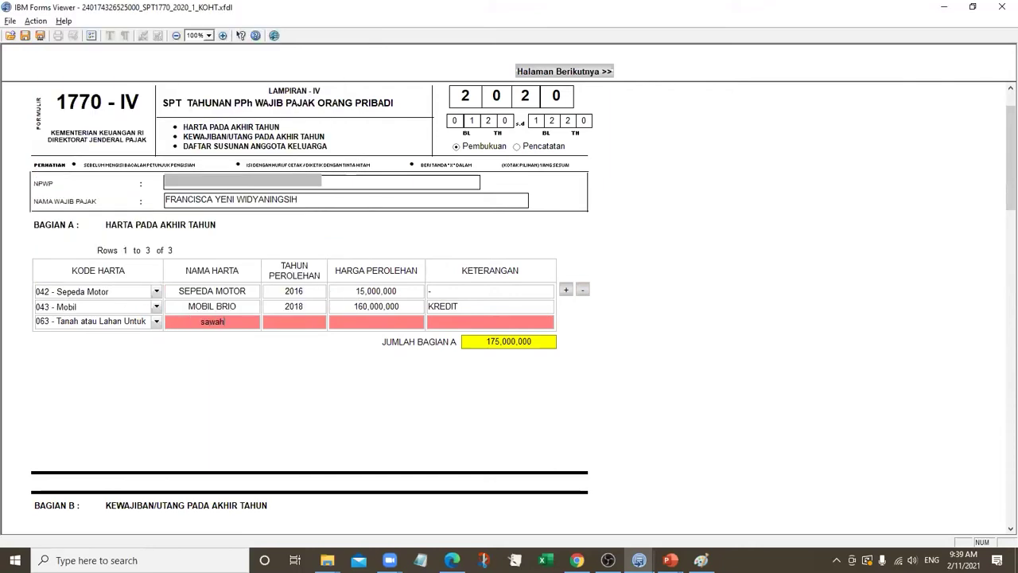
left_click(308, 322)
type("2017")
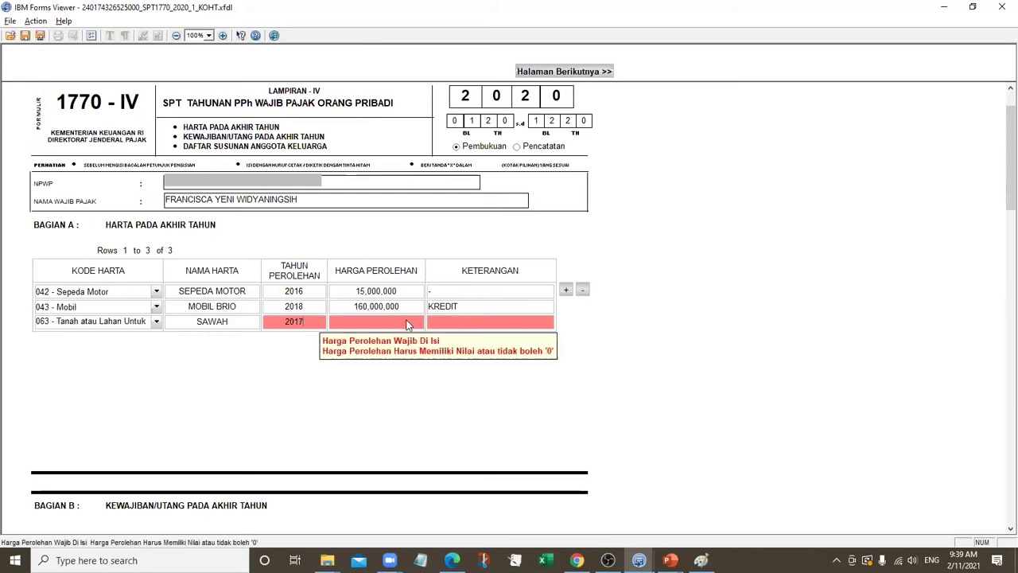
left_click(402, 327)
type("200000000")
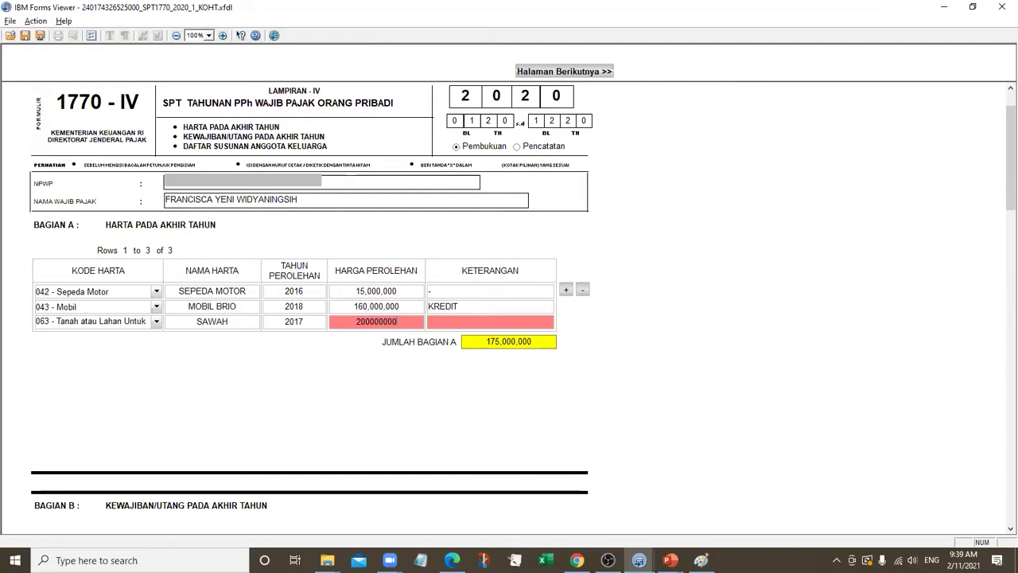
left_click(450, 322)
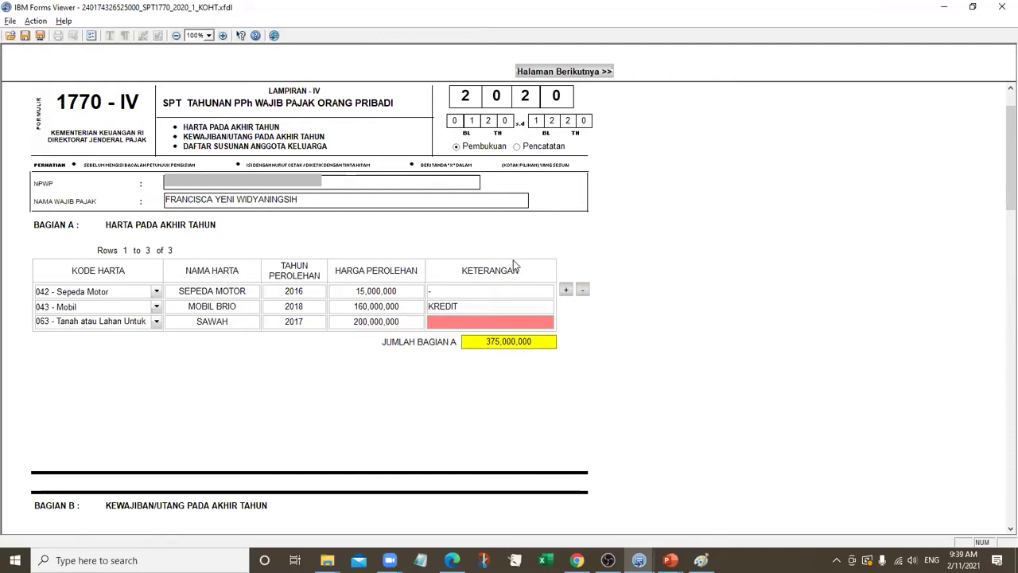
type("-")
left_click(282, 321)
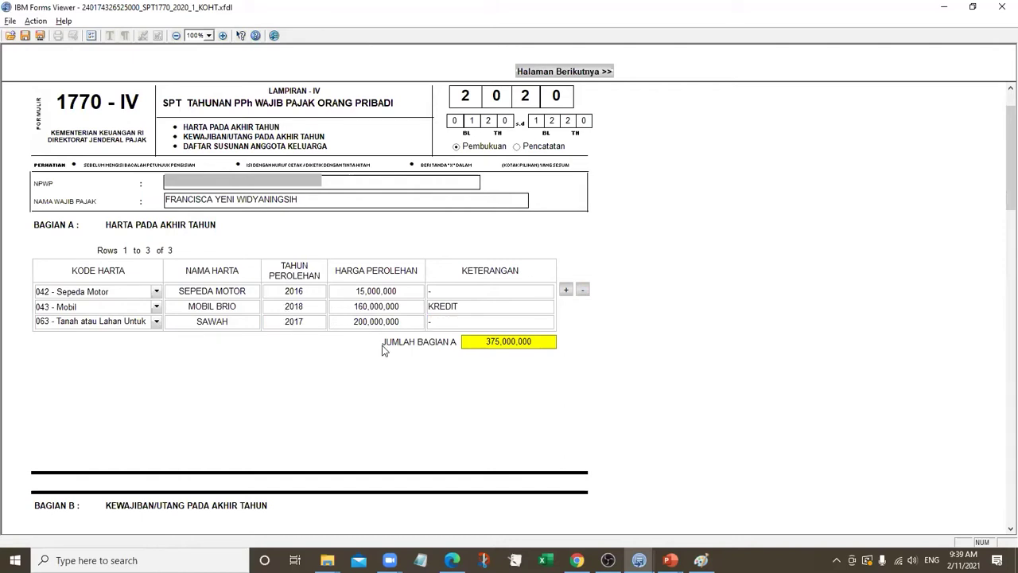
scroll(347, 426, "down", 3)
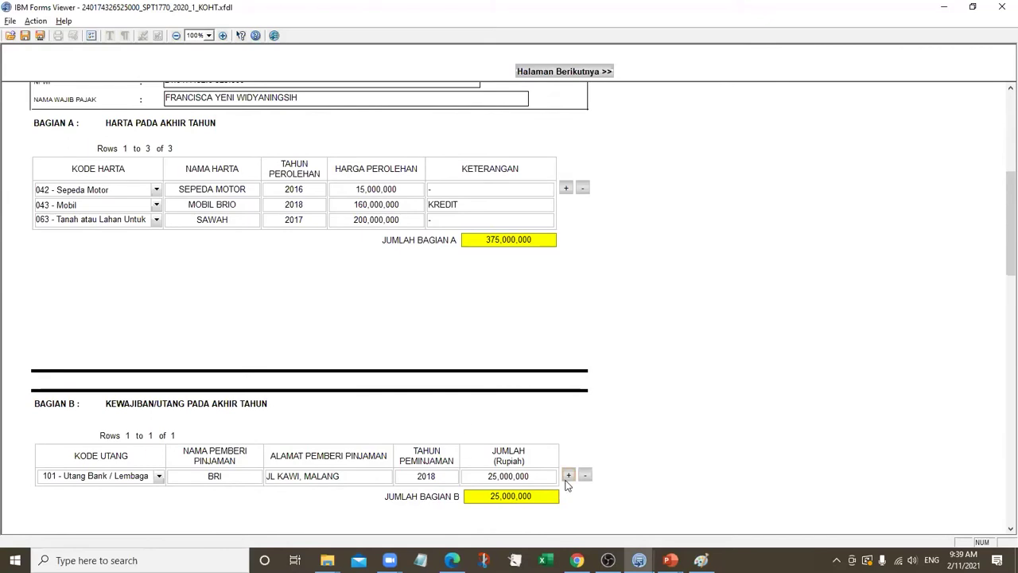
Add a Bagian B debt row coded 101 - Utang Bank / Lembaga Keuangan Bukan Bank, lender FIF.
left_click(568, 475)
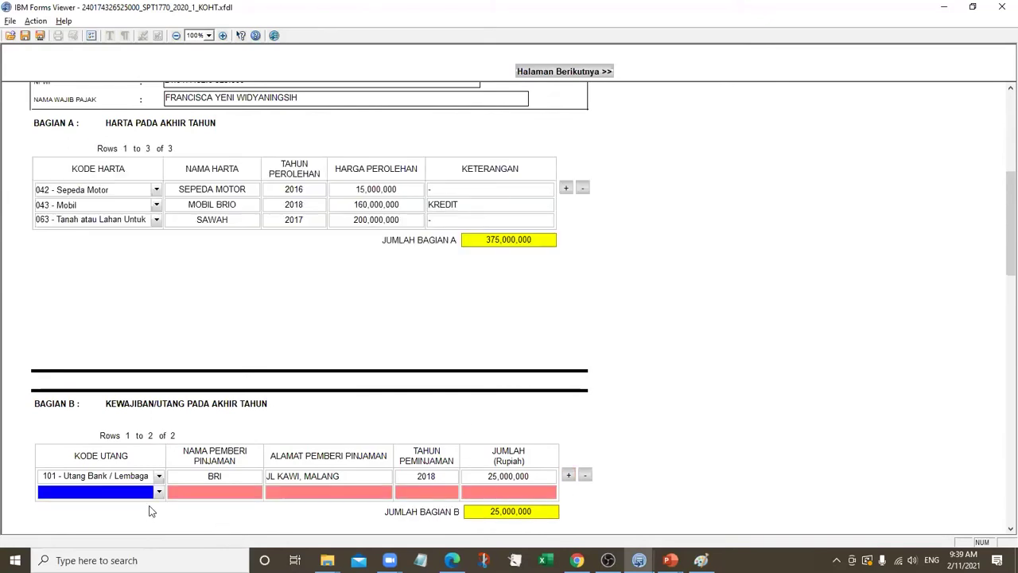
left_click(158, 493)
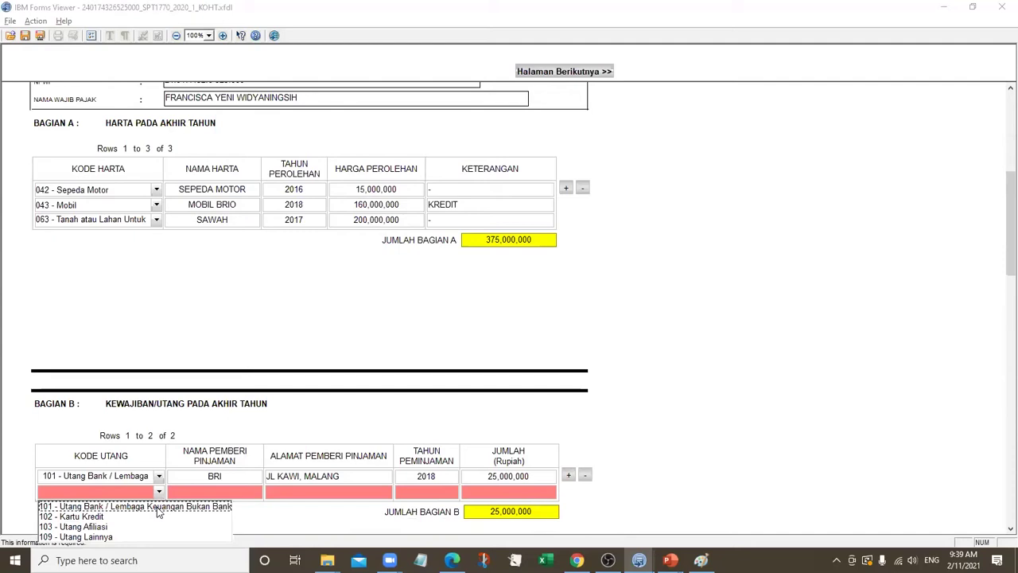
left_click(156, 507)
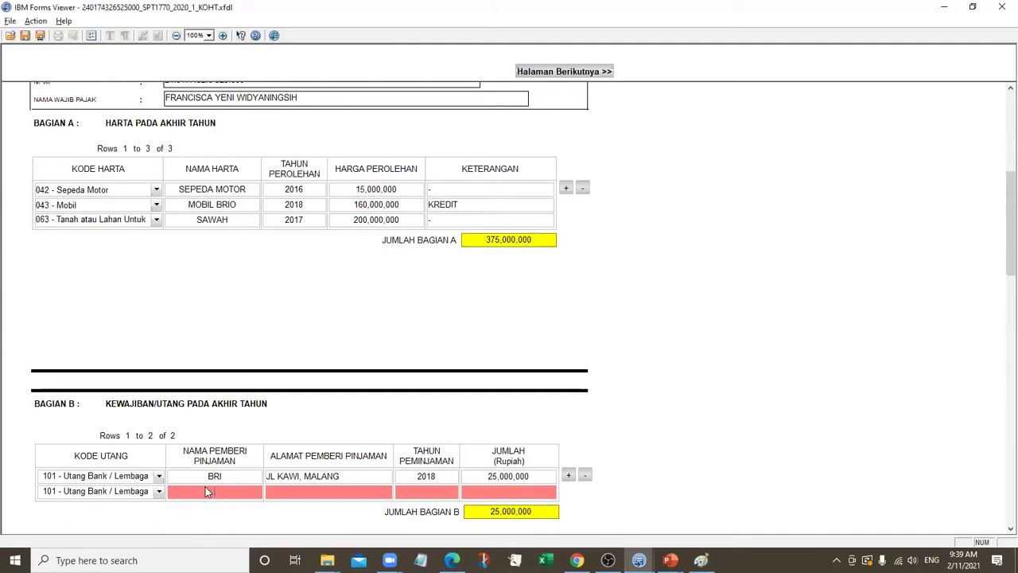
type("fif")
Enter the FIF debt's address JL. LETJEN SUTOYO, MALANG, year 2018 and amount 50,000,000.
left_click(333, 491)
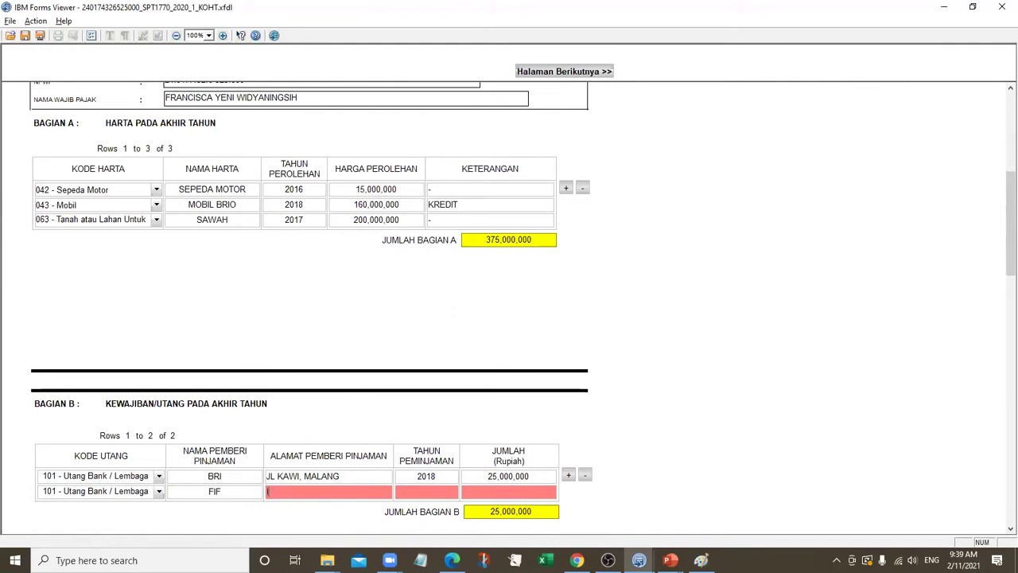
type("J")
type("letjen sutoyo, malang")
key("Tab")
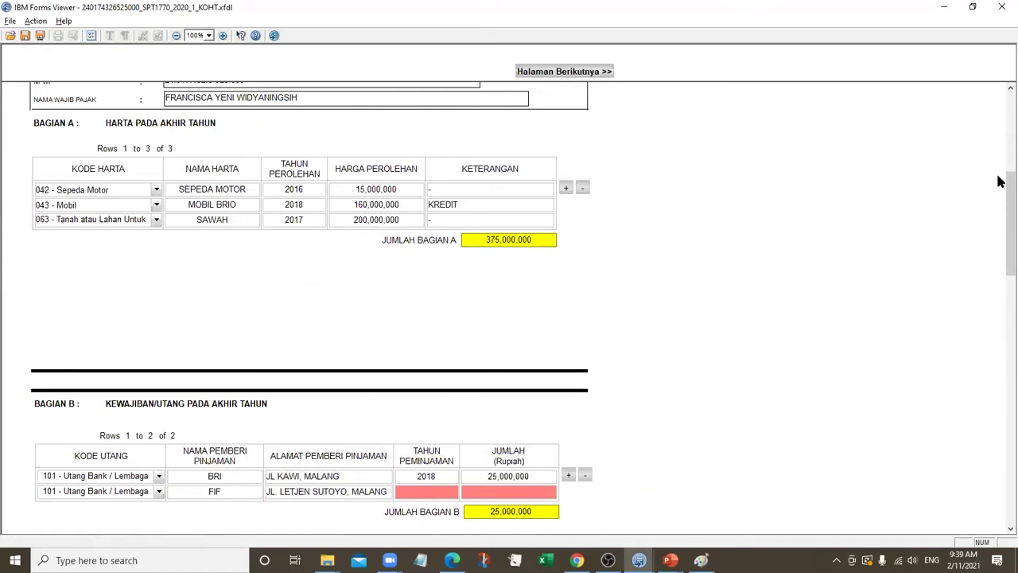
type("2018")
left_click(499, 494)
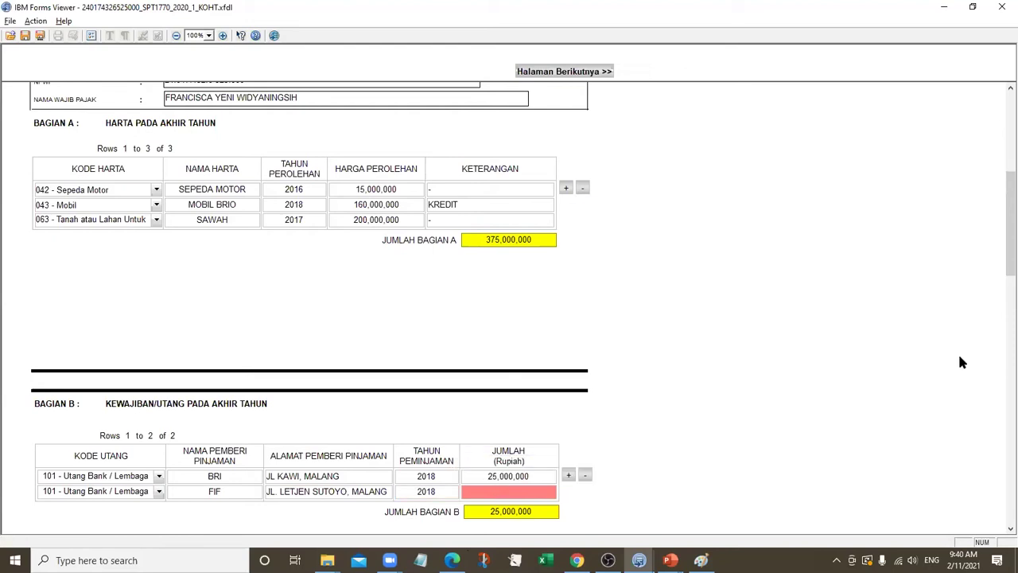
type("5000000")
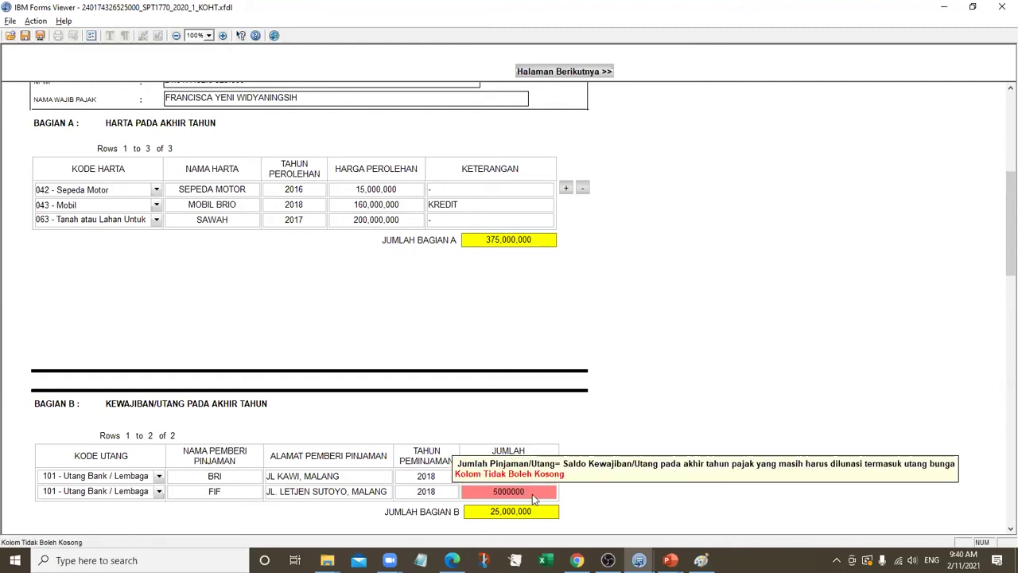
left_click(528, 500)
type("000,")
left_click(446, 497)
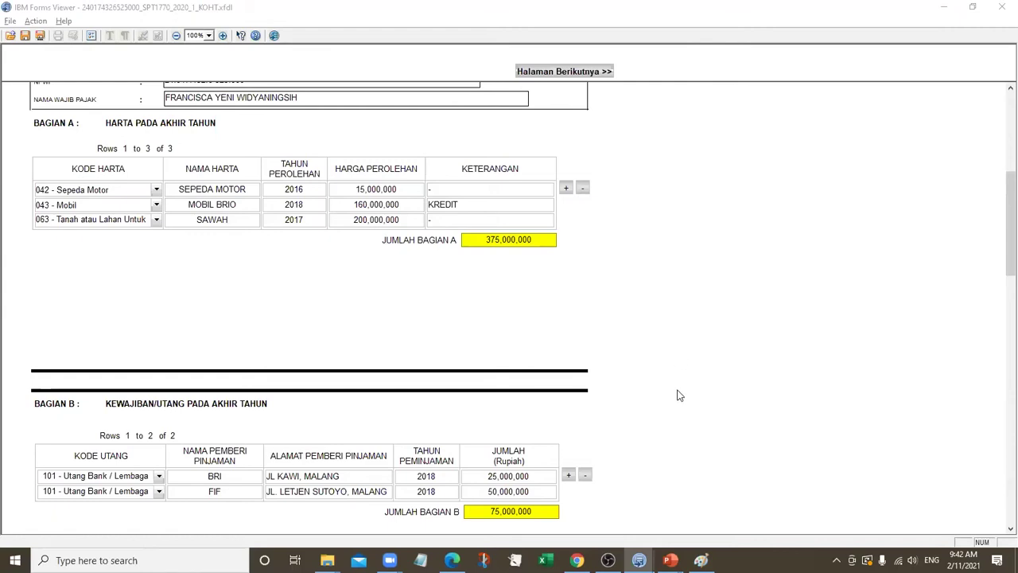
Bring up the running PowerPoint slide show, advance two slides, then end it.
mouse_move(670, 560)
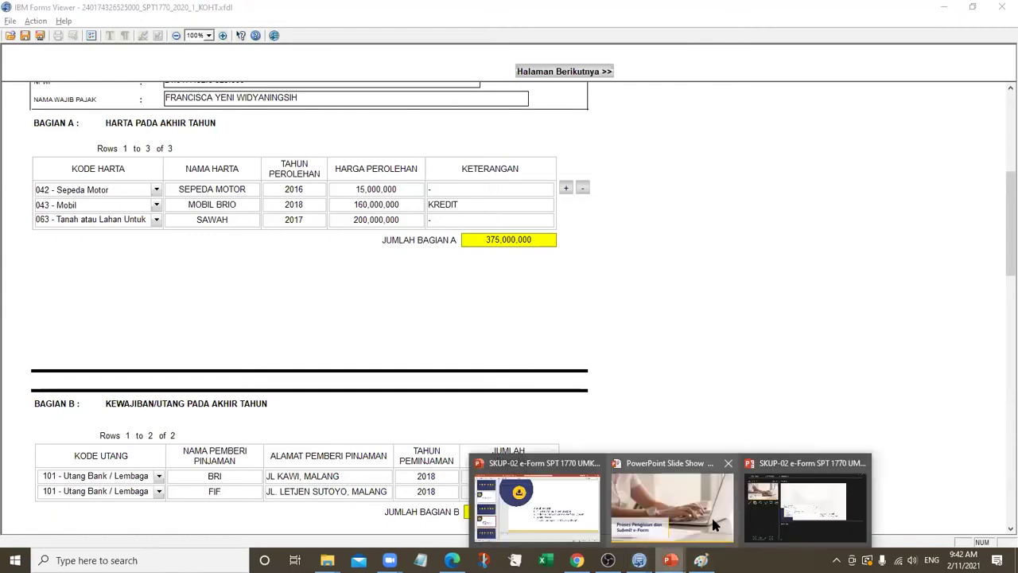
left_click(711, 515)
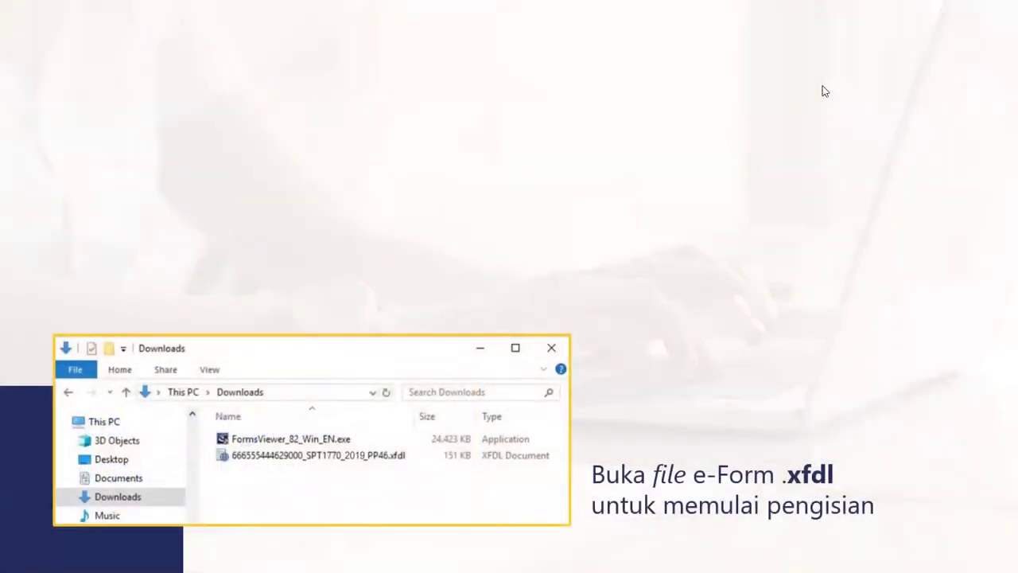
left_click(235, 165)
left_click(231, 164)
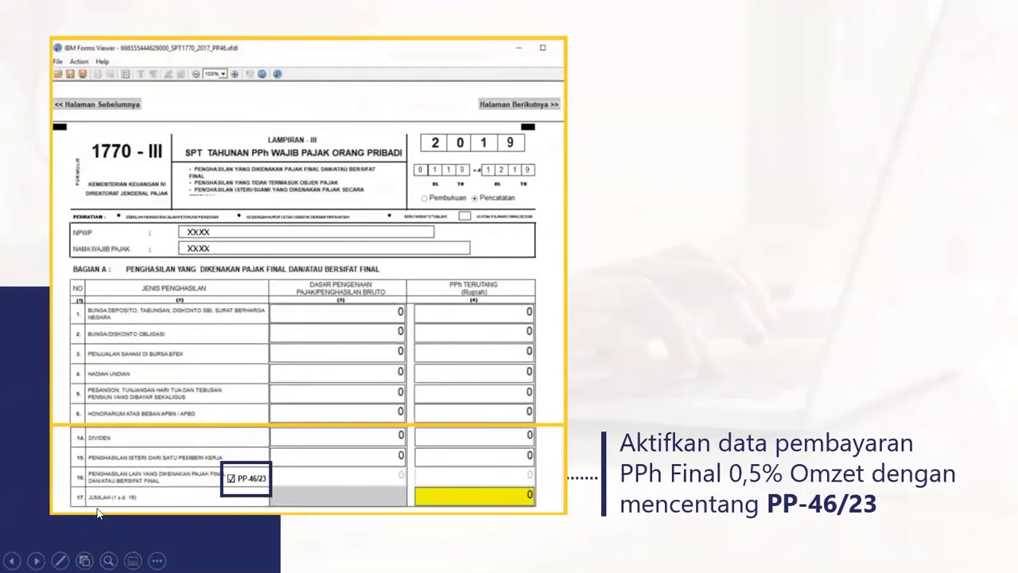
key("Escape")
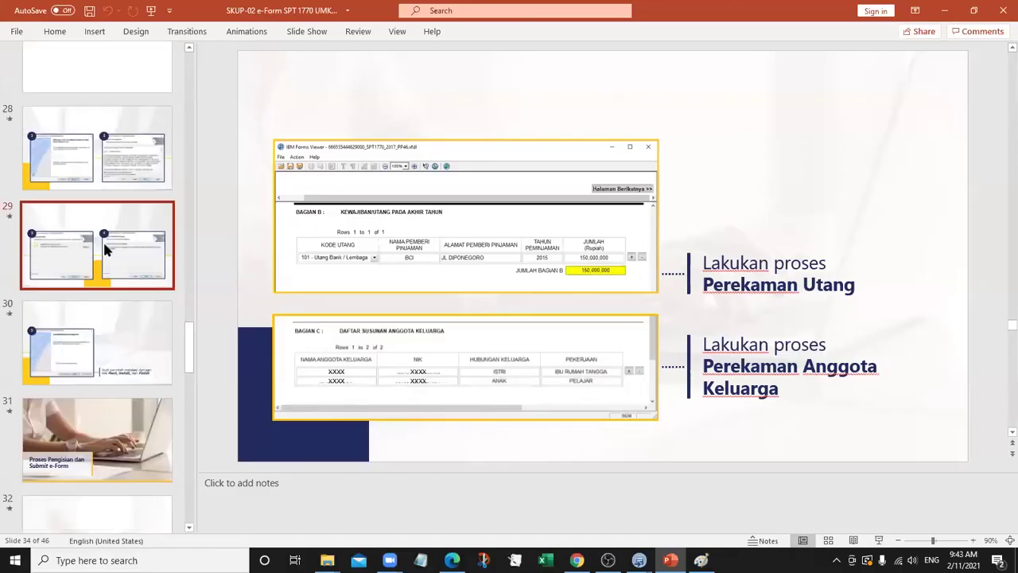
Show slide 5's Daftar Peredaran Bruto turnover table, briefly preview it, then bring up display projection options.
scroll(110, 252, "up", 12)
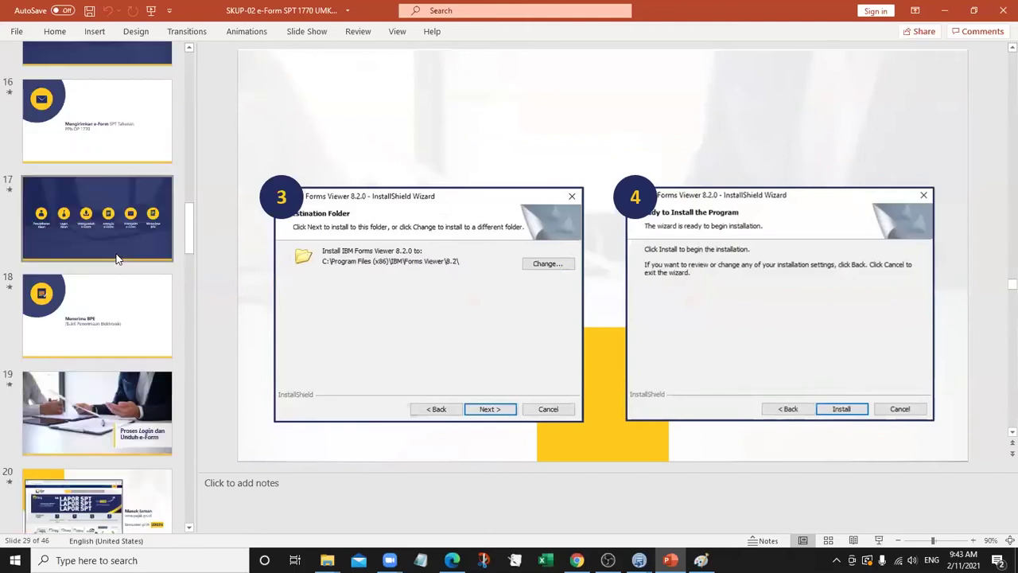
scroll(115, 255, "up", 12)
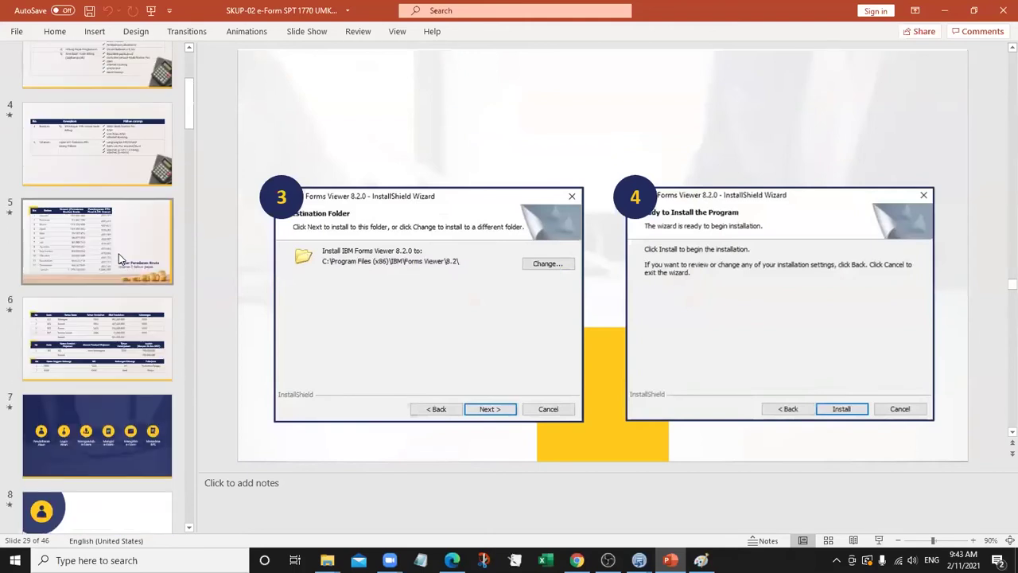
left_click(131, 322)
left_click(133, 241)
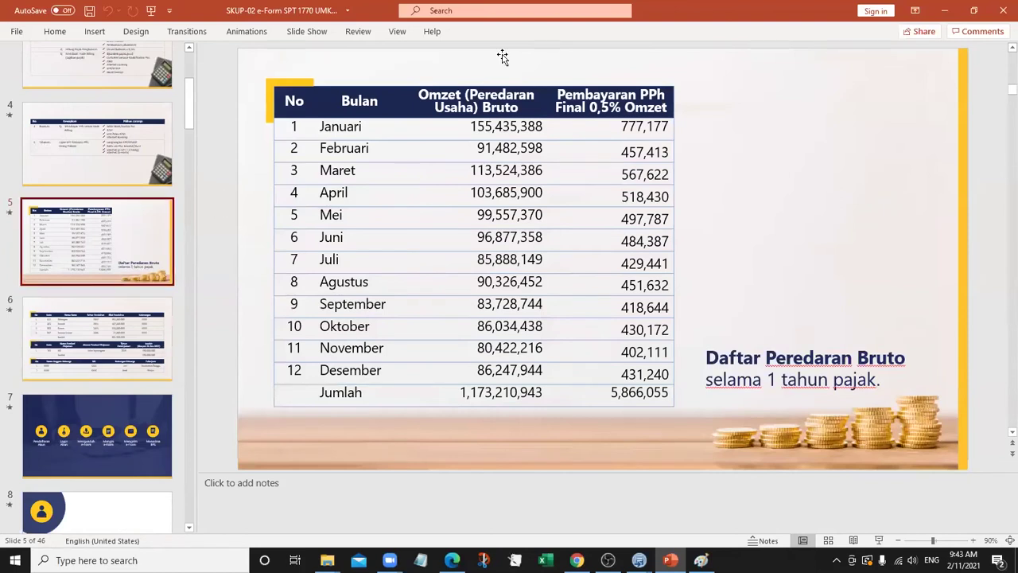
left_click(567, 142)
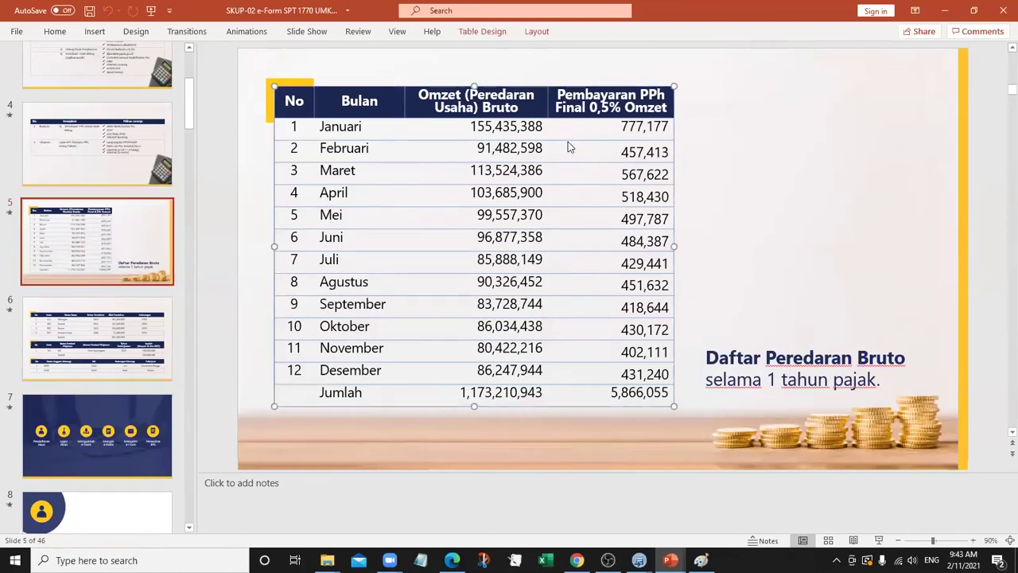
key("alt+F5")
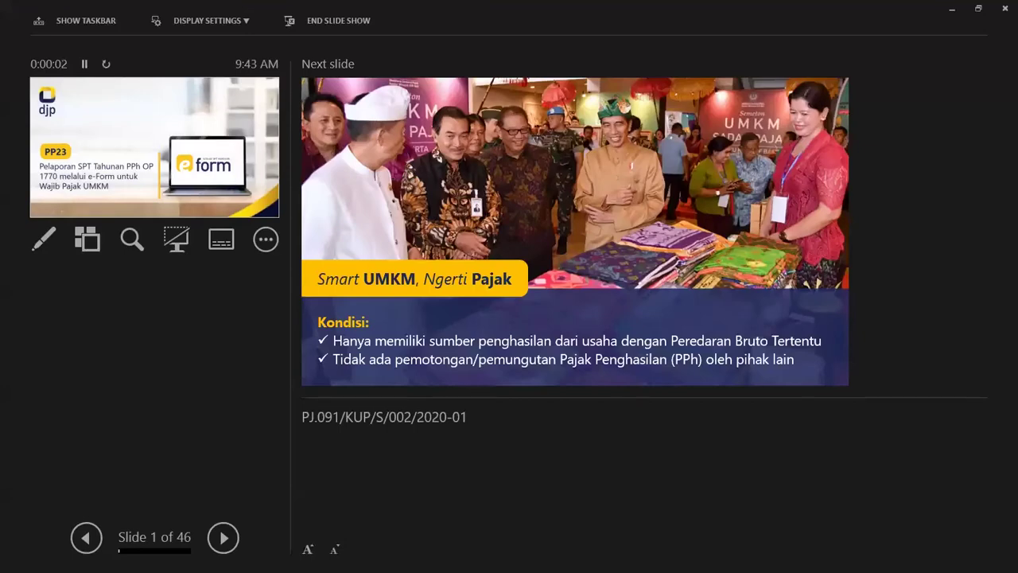
key("Escape")
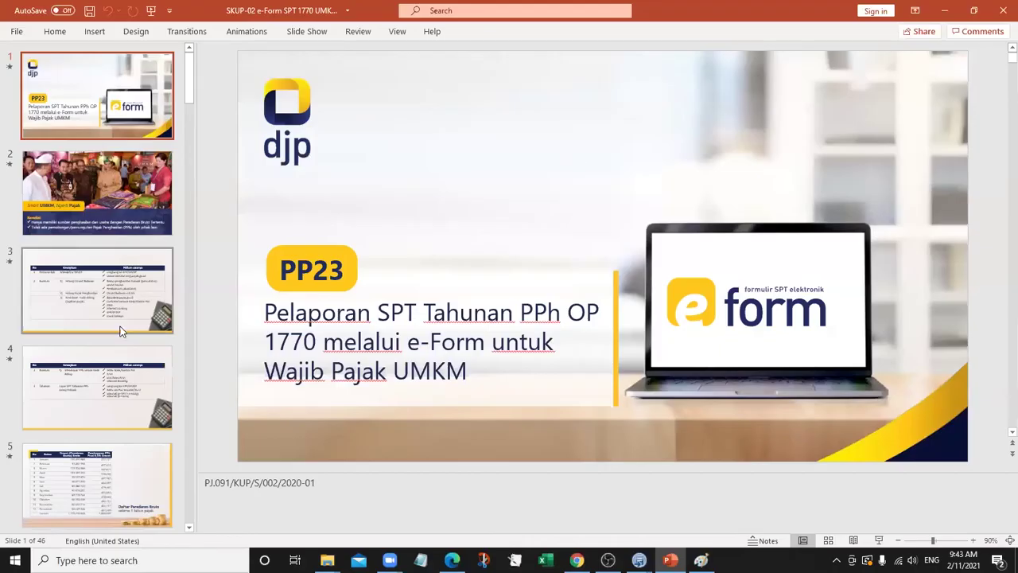
left_click(116, 475)
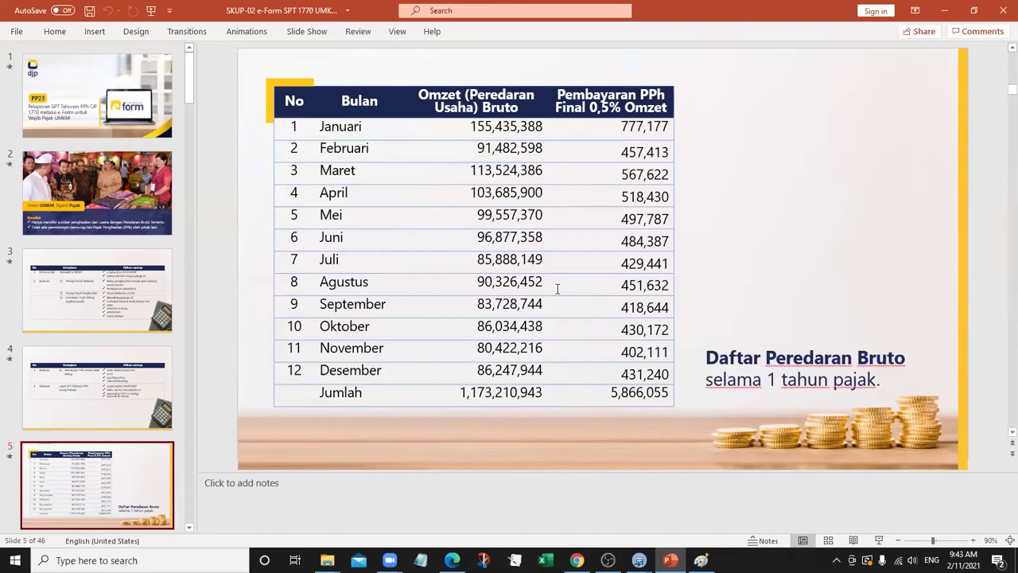
key("super")
key("super+p")
key("super+p")
key("super+p")
key("super+p")
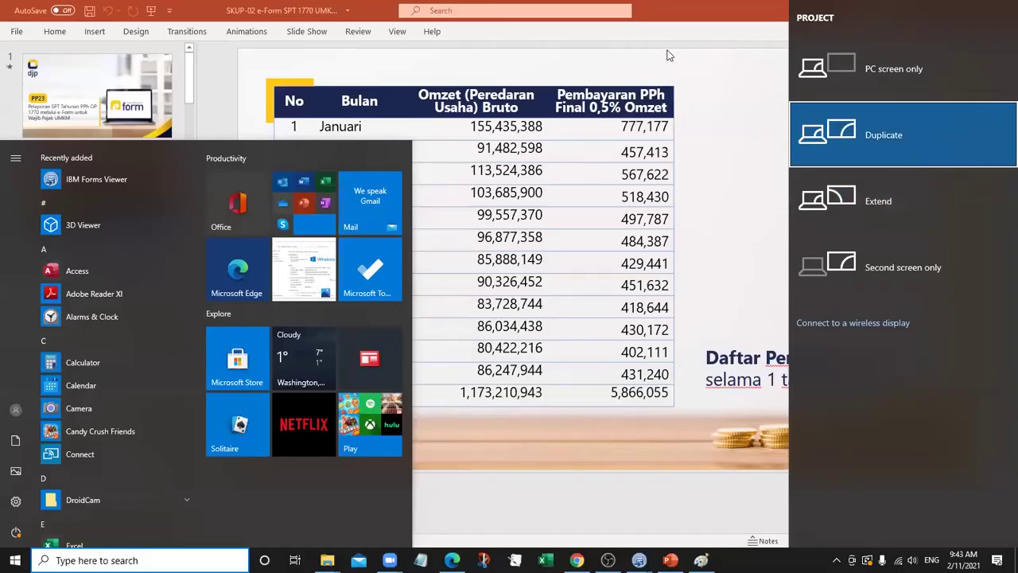
left_click(666, 53)
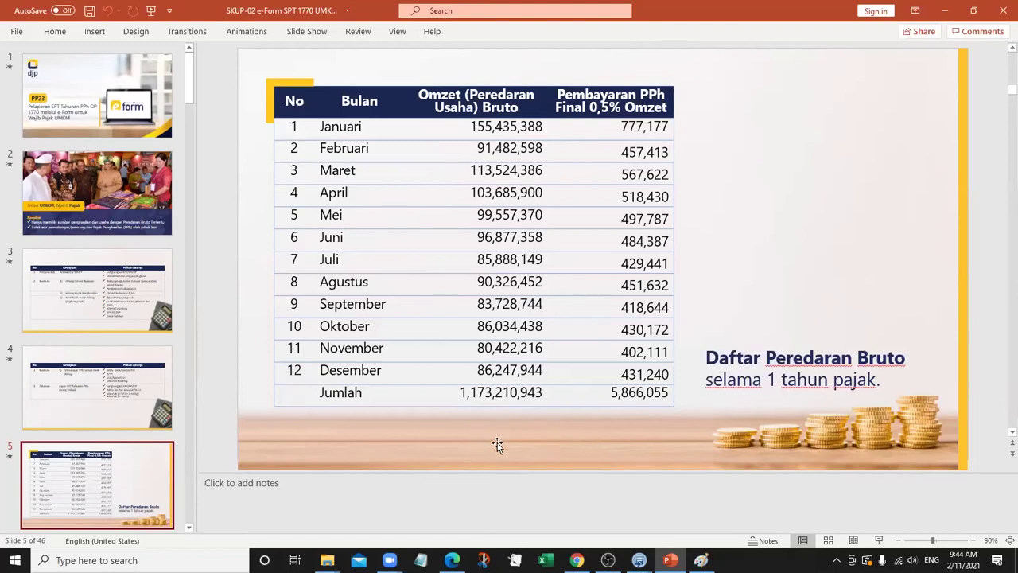
mouse_move(639, 560)
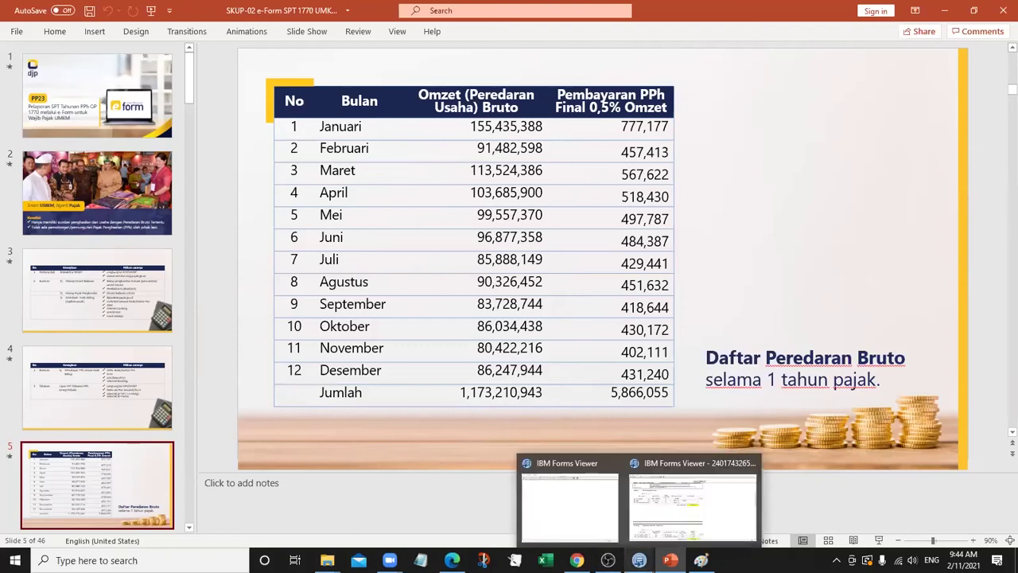
Return to the Lampiran IV form and set its record-keeping method to Pencatatan.
left_click(672, 514)
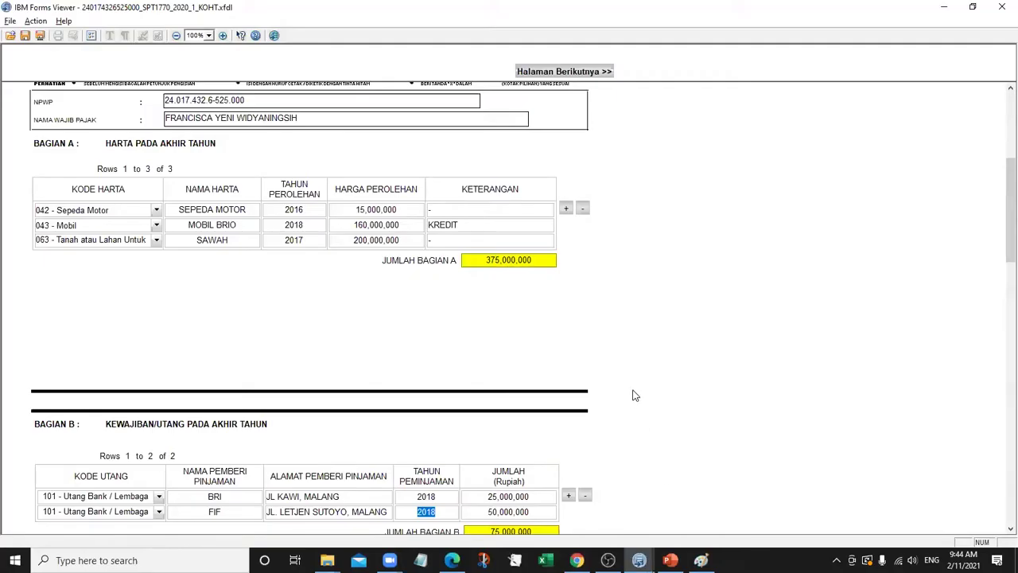
scroll(643, 390, "up", 1)
scroll(648, 395, "up", 1)
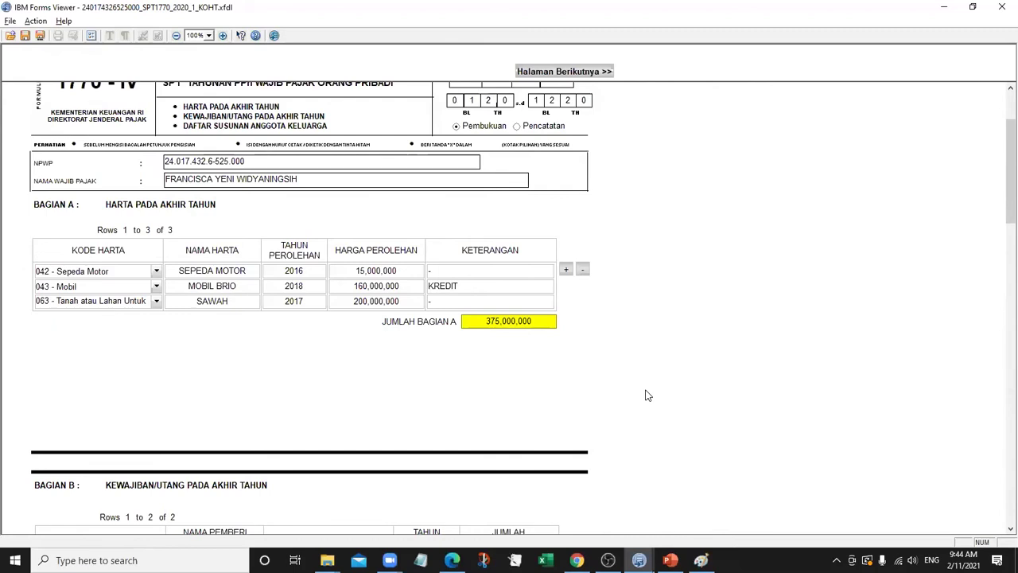
left_click(527, 129)
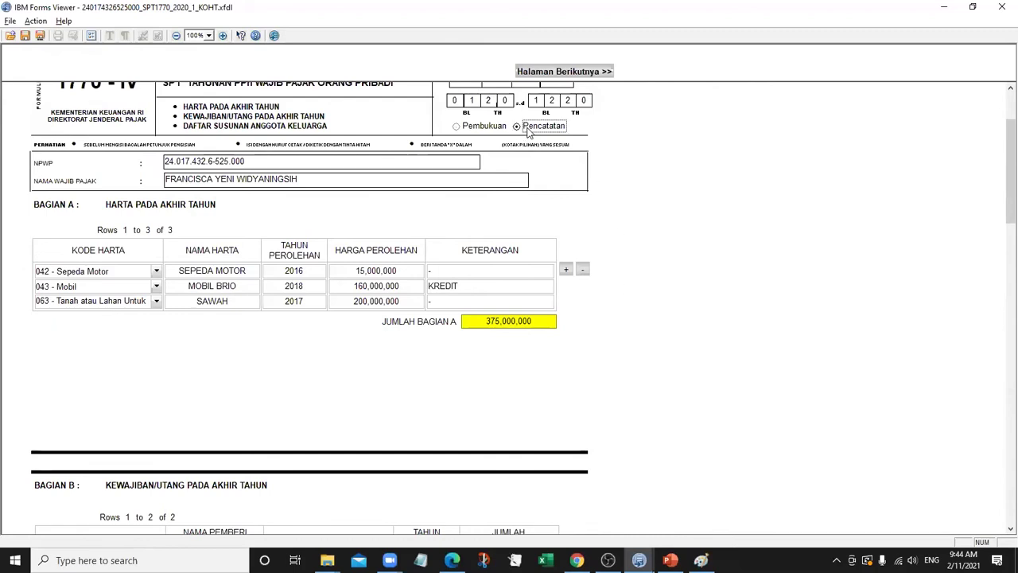
left_click(469, 127)
left_click(561, 127)
Review Bagian A, B and C: assets total 375,000,000 and debts 75,000,000.
scroll(654, 341, "up", 1)
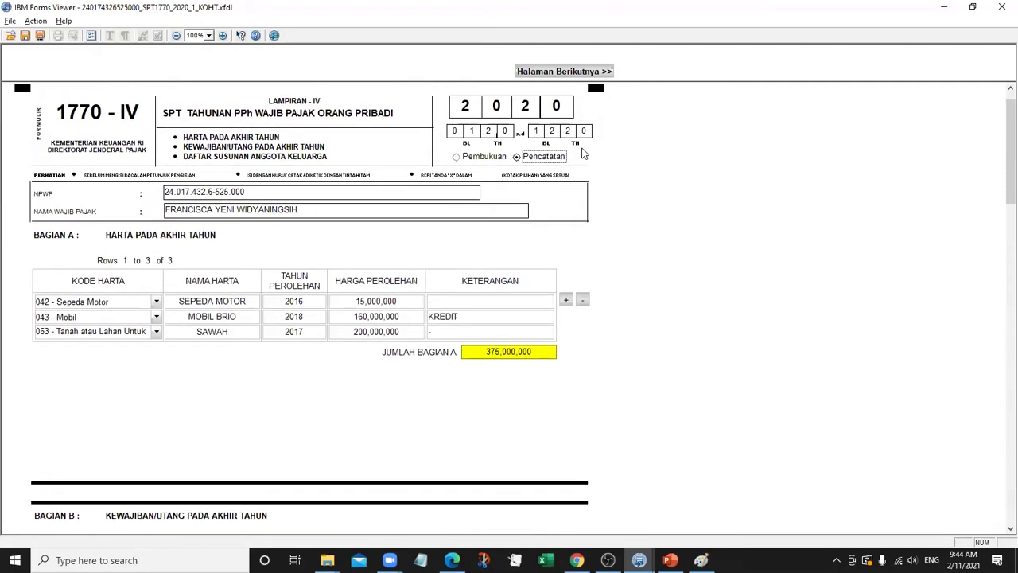
scroll(660, 342, "down", 3)
scroll(664, 342, "up", 1)
scroll(664, 341, "down", 5)
scroll(661, 334, "up", 7)
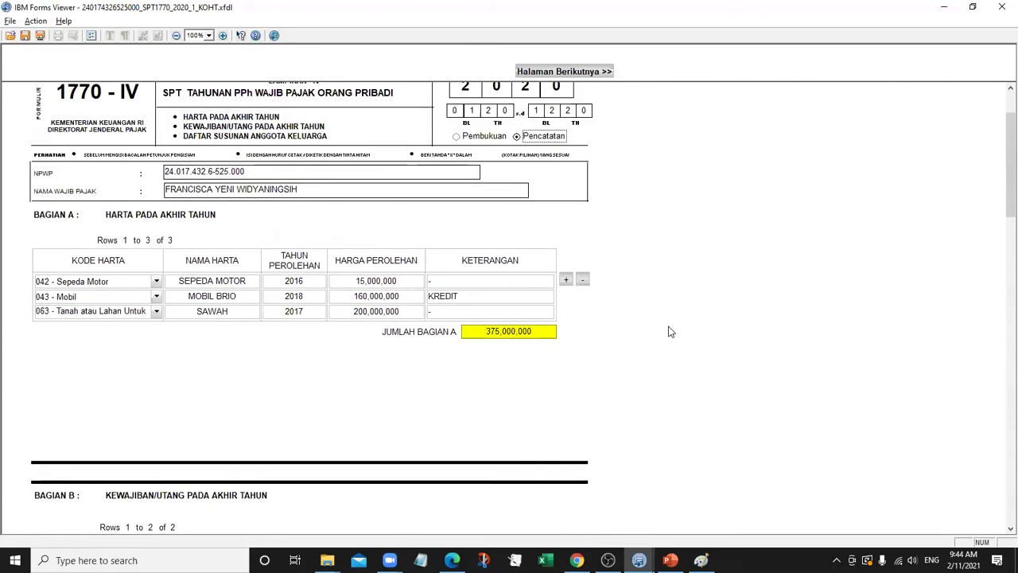
scroll(668, 330, "down", 6)
scroll(670, 327, "down", 8)
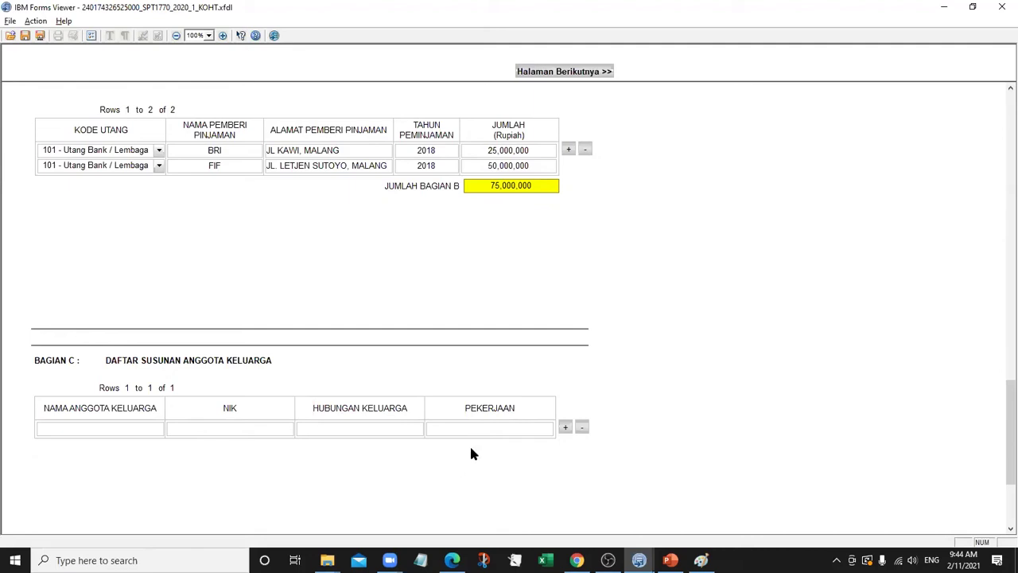
scroll(470, 453, "up", 3)
scroll(491, 441, "up", 3)
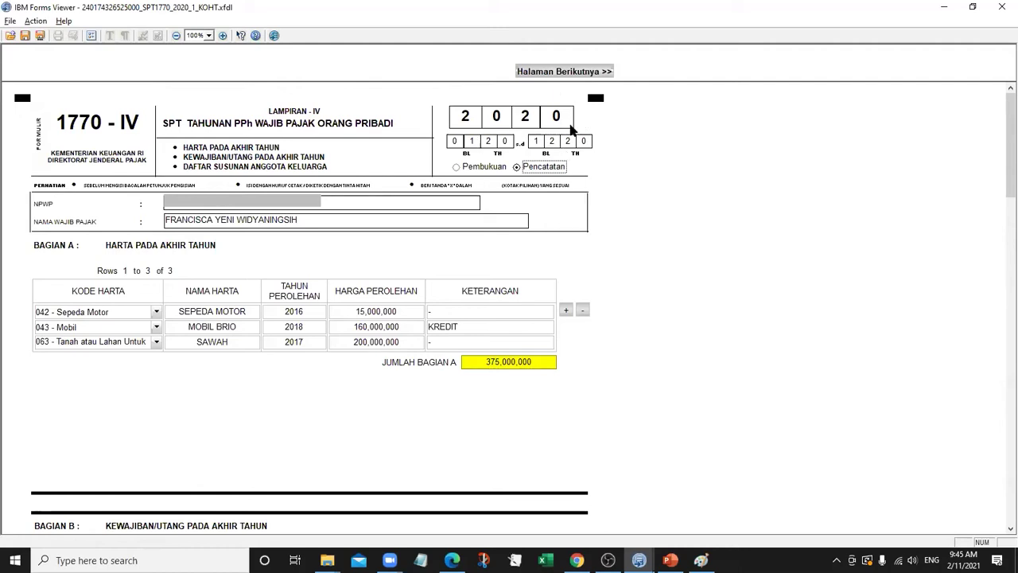
scroll(666, 205, "down", 5)
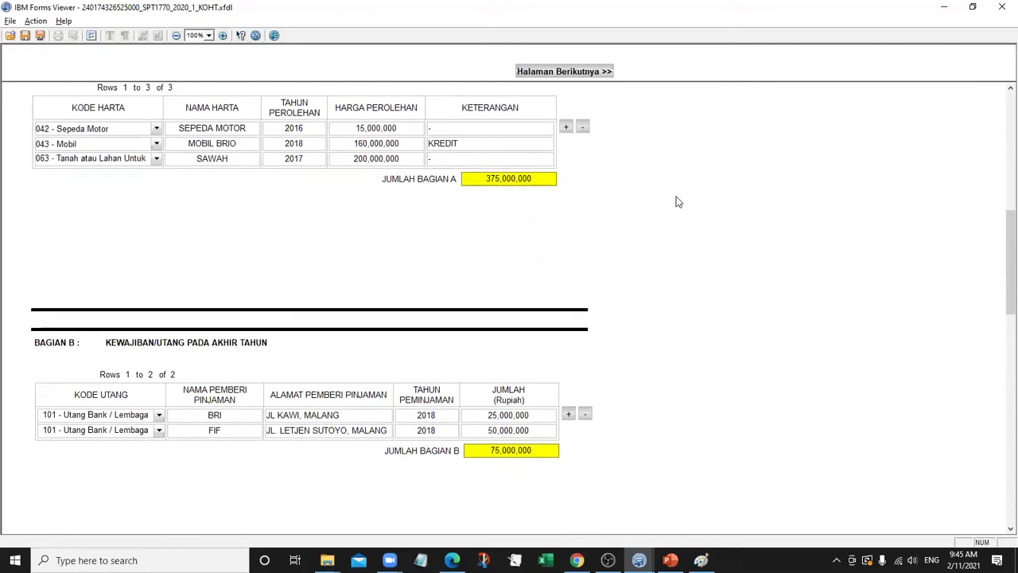
left_click_drag(1004, 358, 1001, 127)
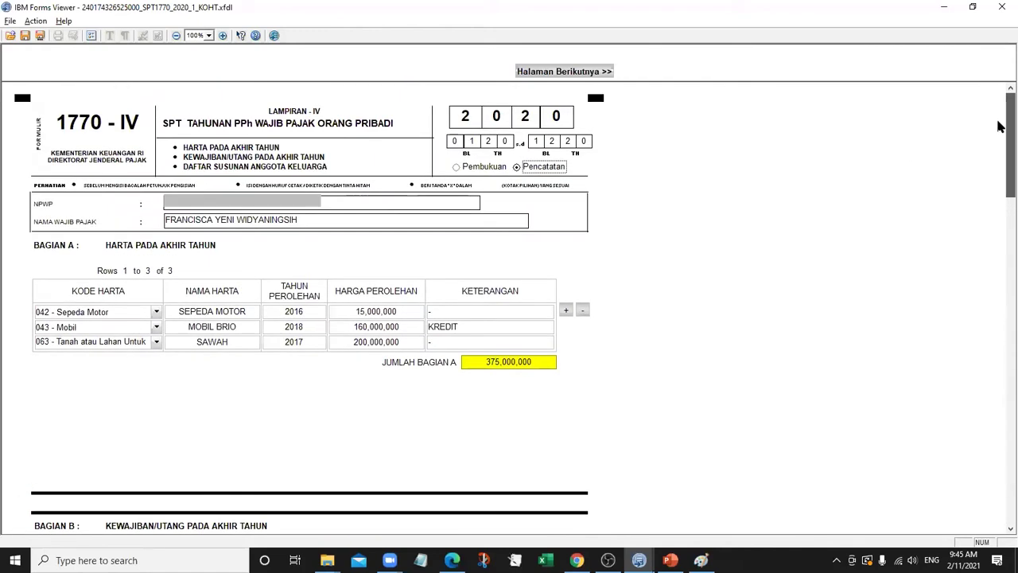
Advance to Lampiran III and check its Bagian A final-tax income rows, all 0.
left_click(587, 73)
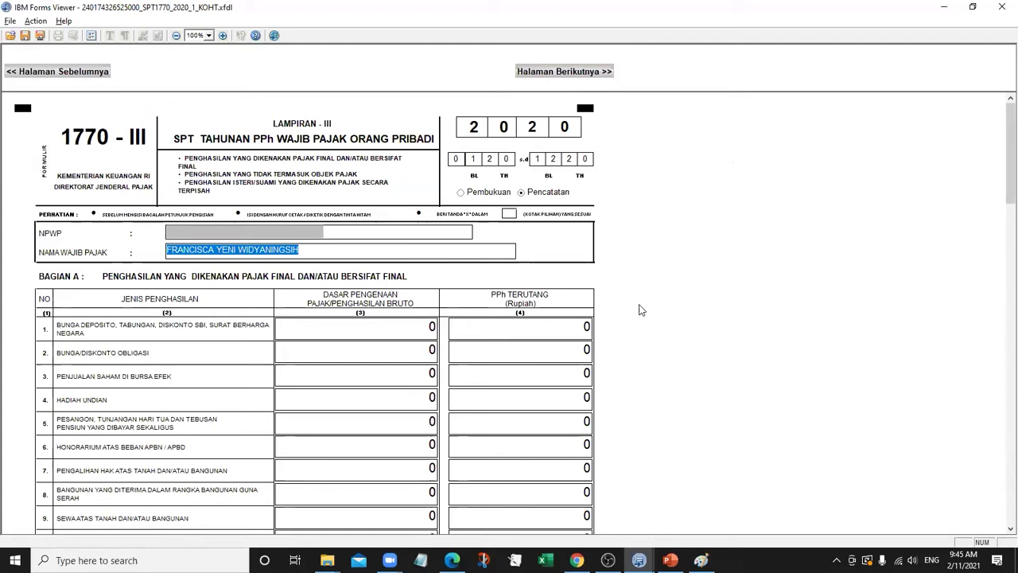
scroll(657, 363, "down", 2)
scroll(659, 363, "down", 6)
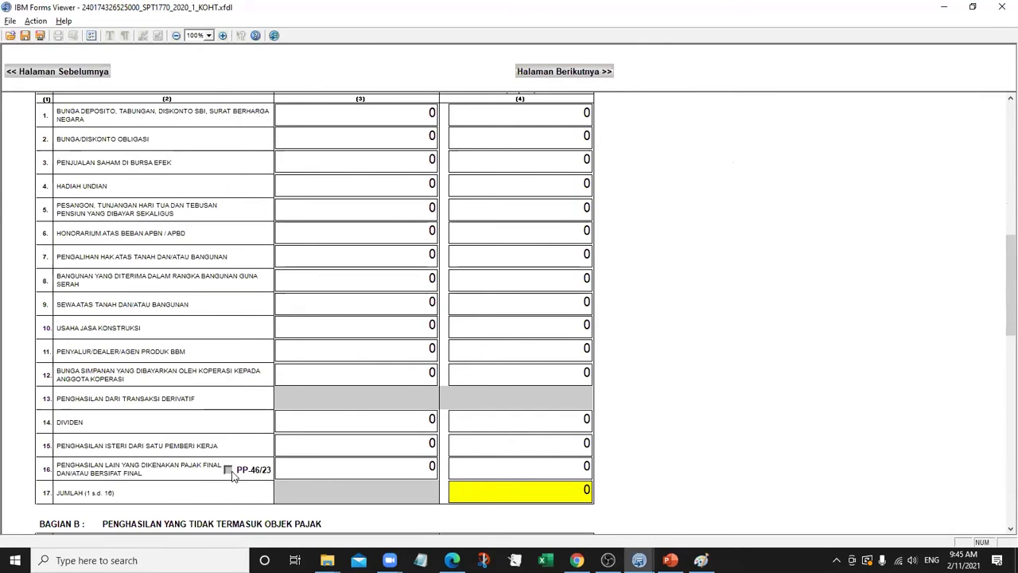
Tick the PP-46/23 checkbox on row 16 of Lampiran III Bagian A.
left_click(229, 470)
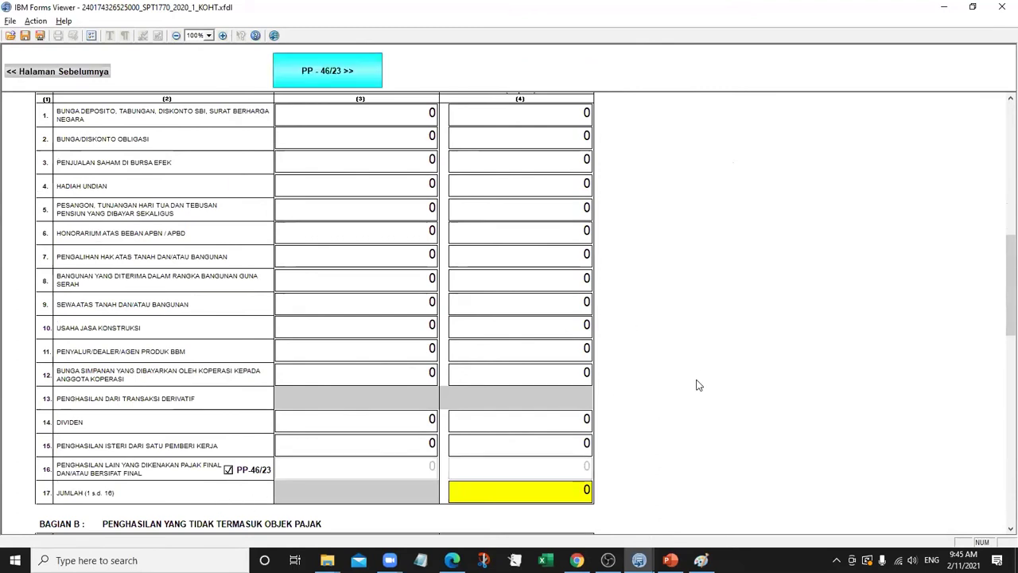
scroll(696, 387, "up", 2)
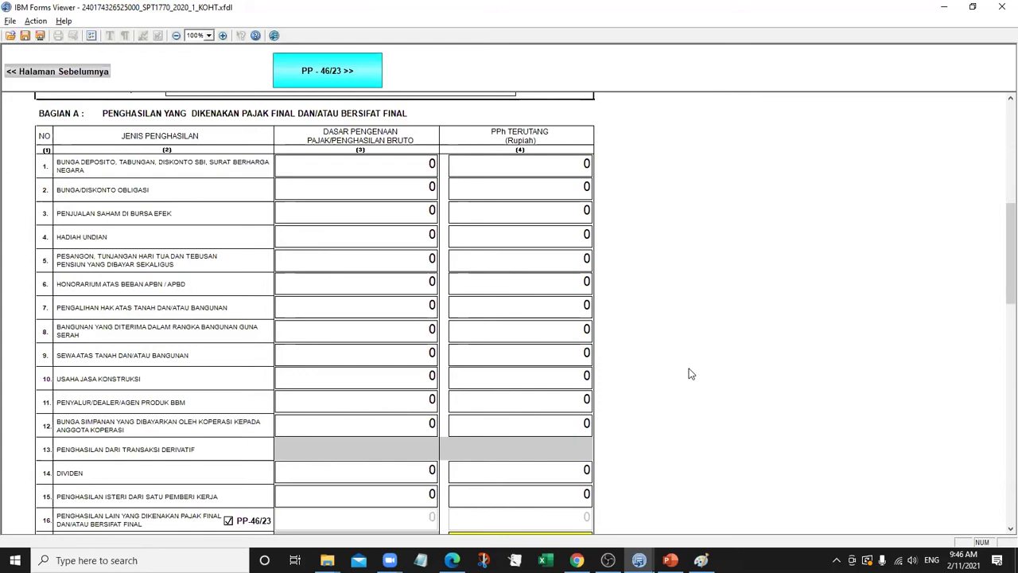
scroll(691, 374, "down", 1)
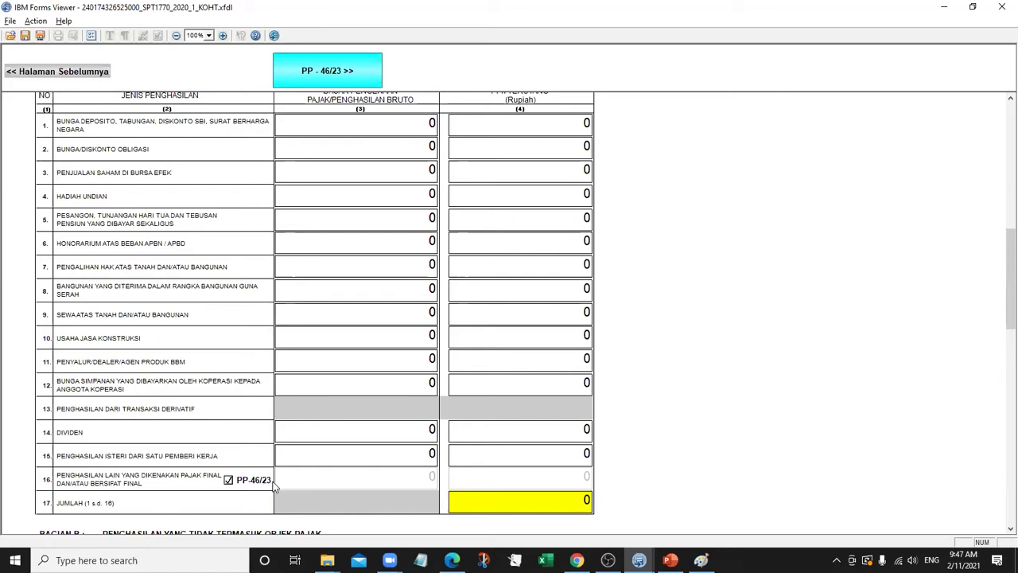
Re-tick row 16's PP-46/23 mark and go to the PP-46/23 turnover list page.
left_click(228, 482)
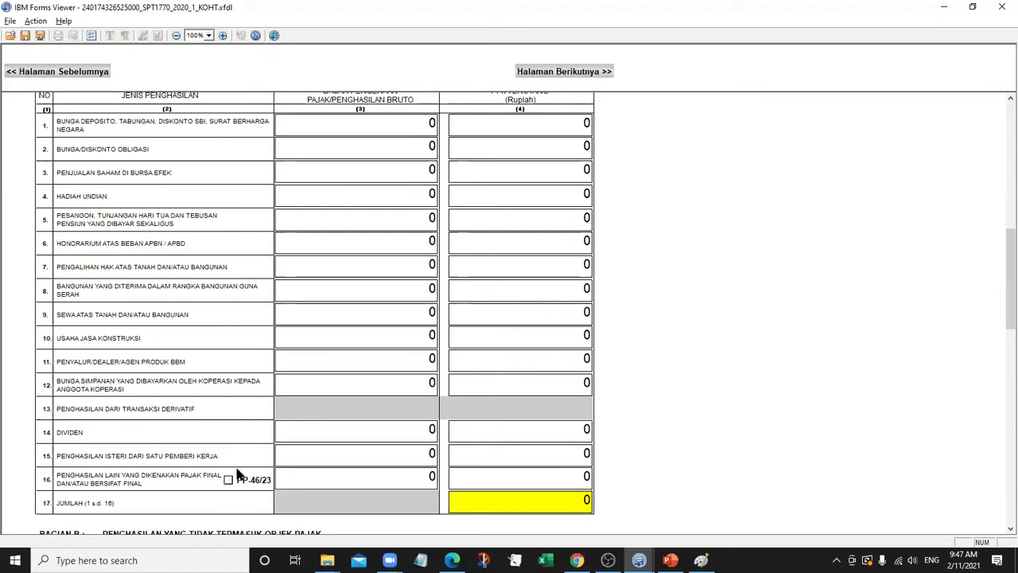
left_click(228, 481)
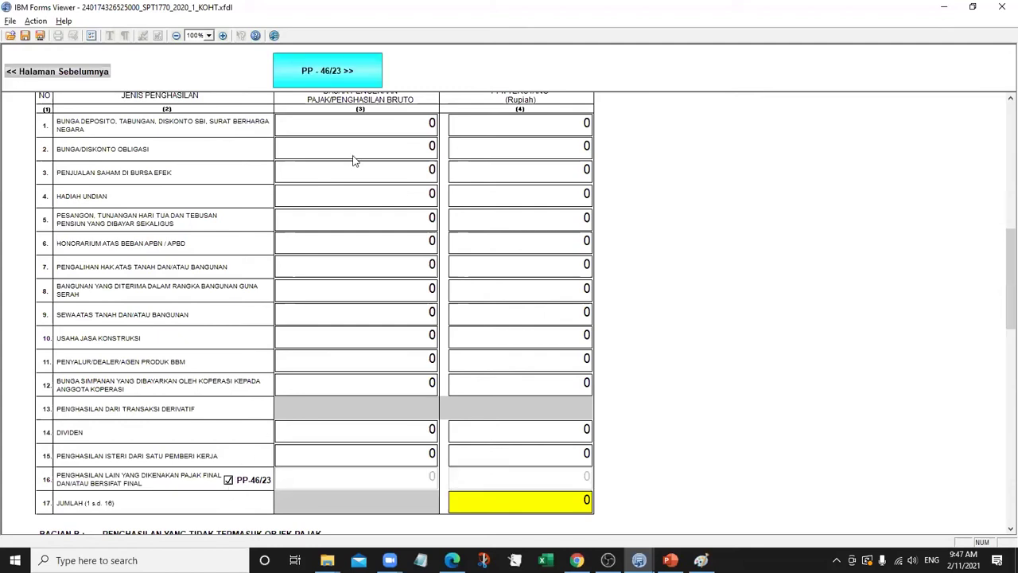
left_click(343, 84)
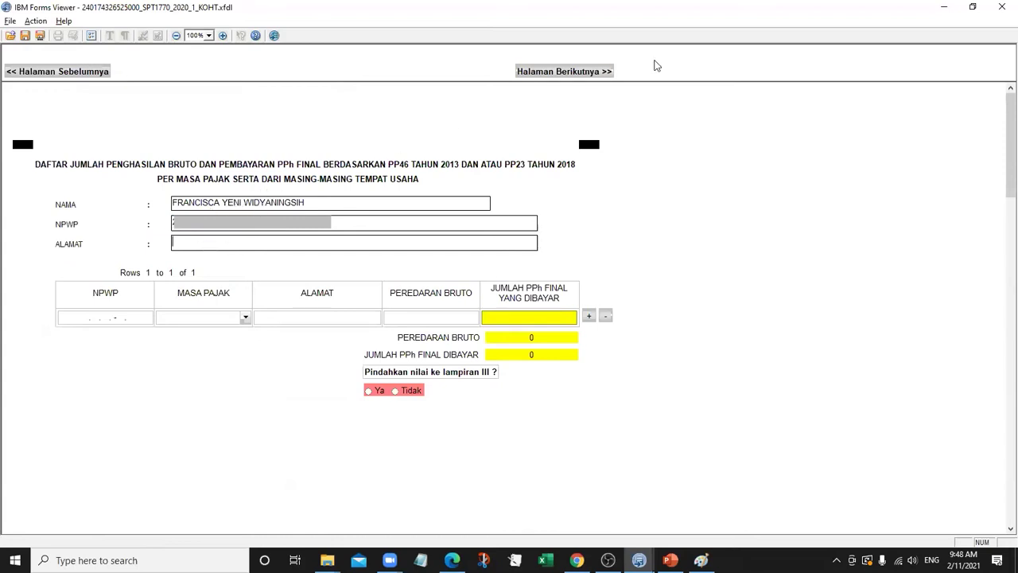
Enter the taxpayer's address in the ALAMAT field of the turnover list.
type("singosar")
Add three table rows, then give row 1 the taxpayer's NPWP and period Januari.
left_click(587, 317)
left_click(587, 318)
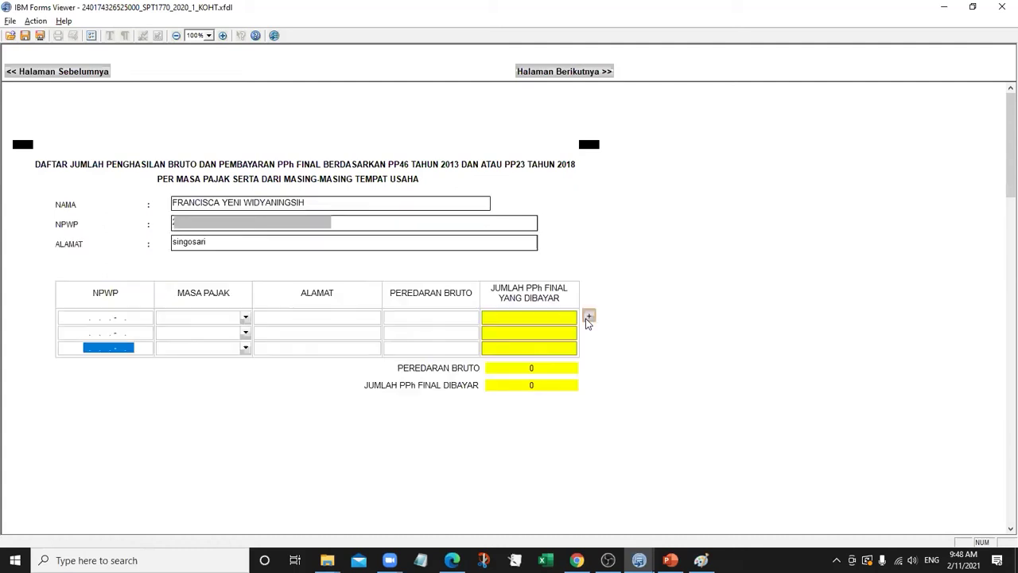
left_click(587, 317)
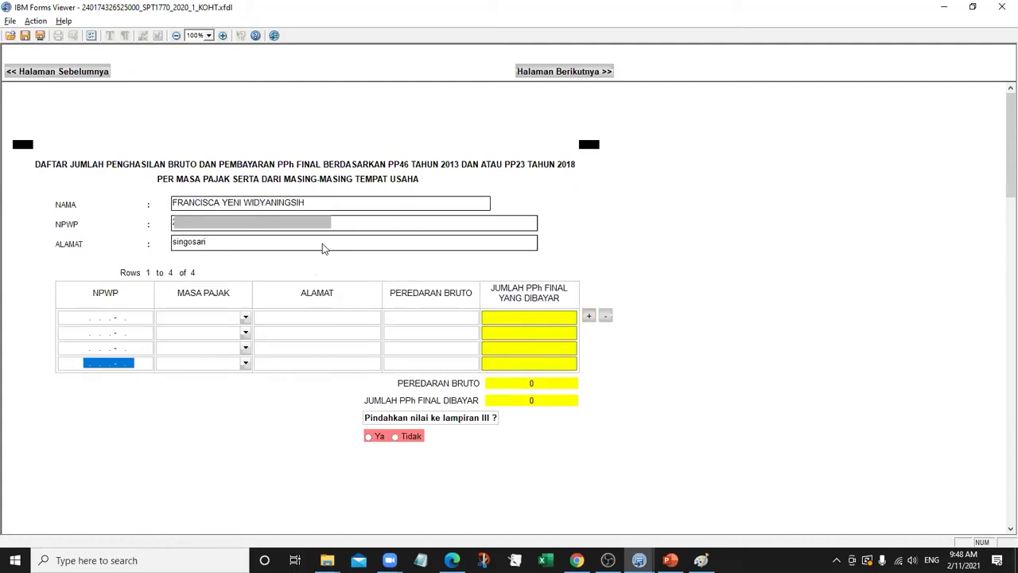
left_click(286, 230)
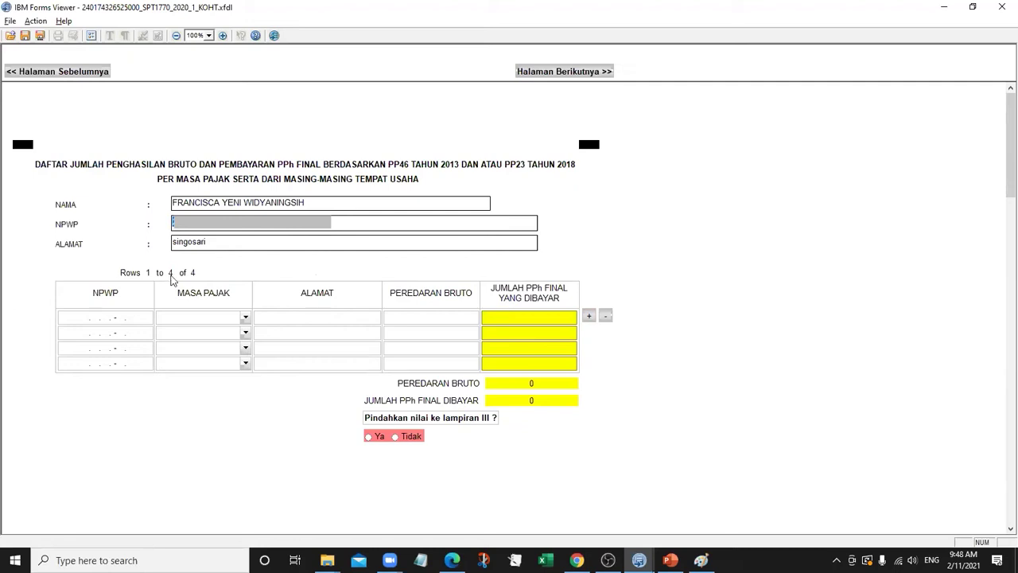
left_click(136, 318)
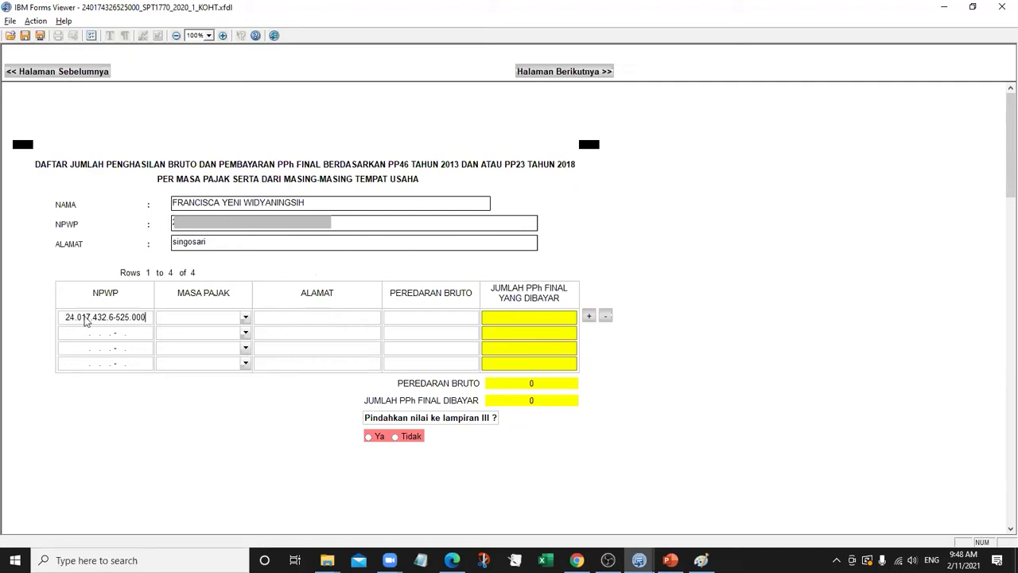
left_click(245, 317)
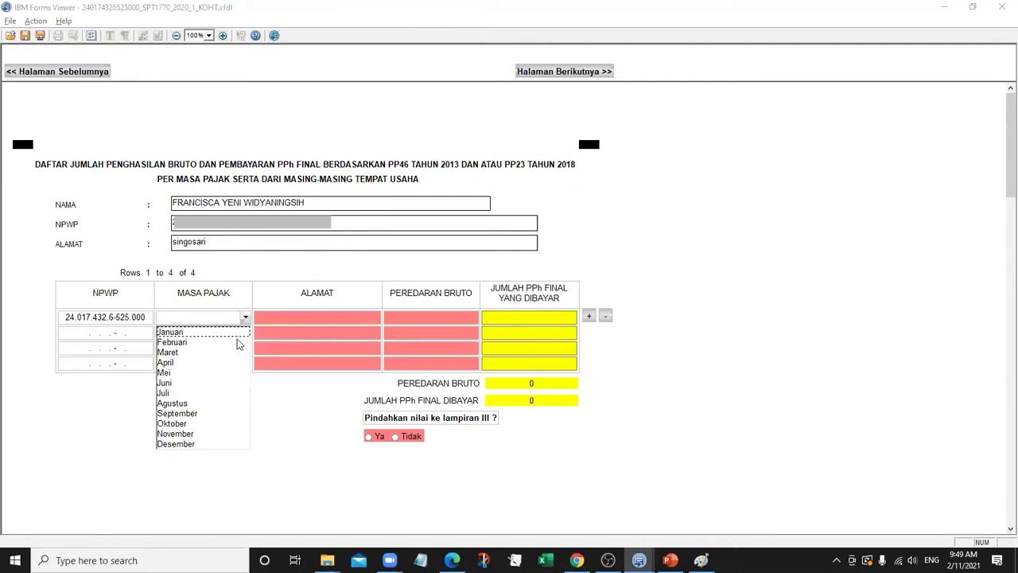
left_click(202, 332)
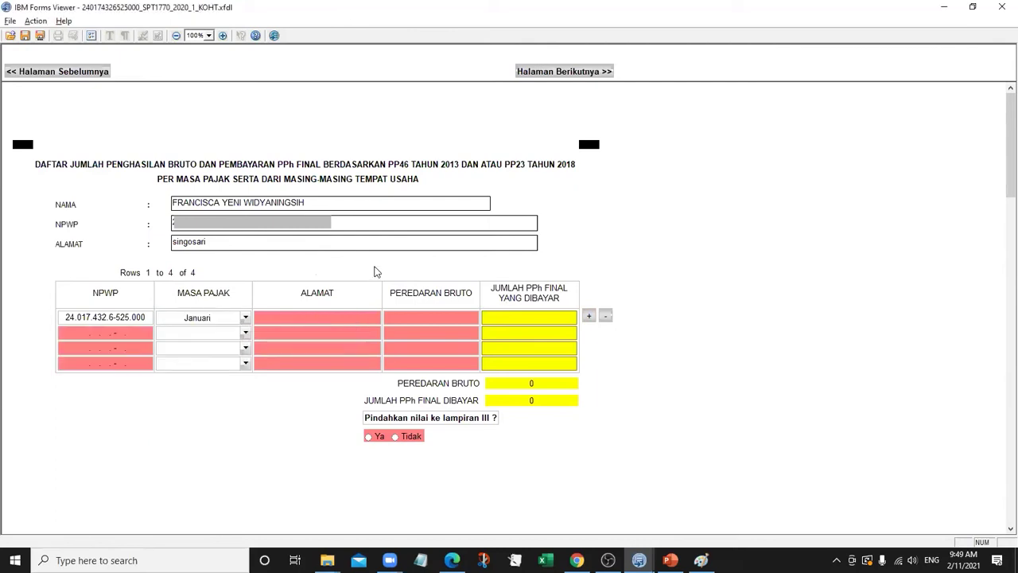
Fill row 1 with the copied address and 10,000,000 turnover.
left_click_drag(233, 245, 161, 268)
key("ctrl+c")
left_click(350, 318)
key("ctrl+v")
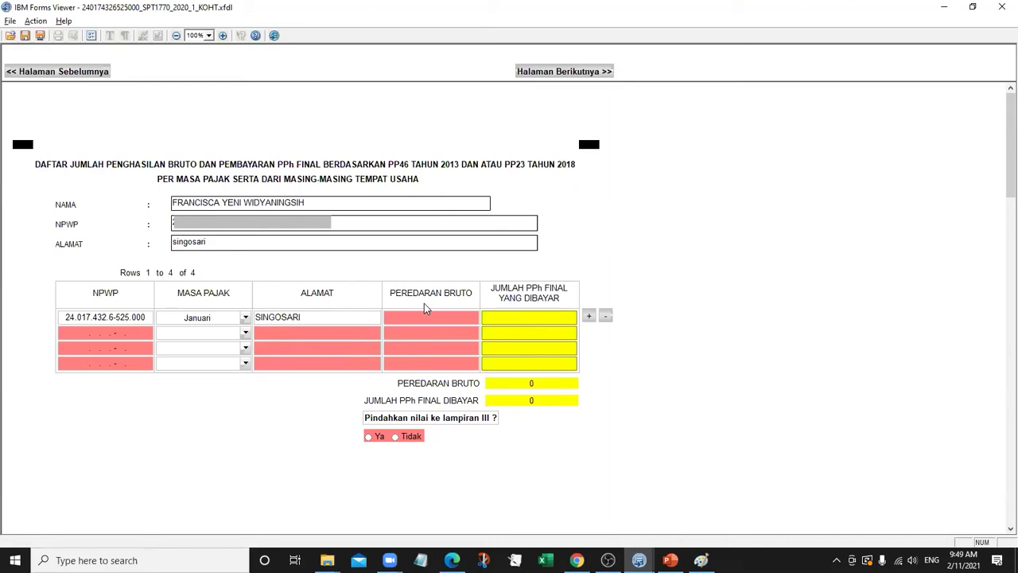
type("10,000,00")
type("0")
left_click(506, 318)
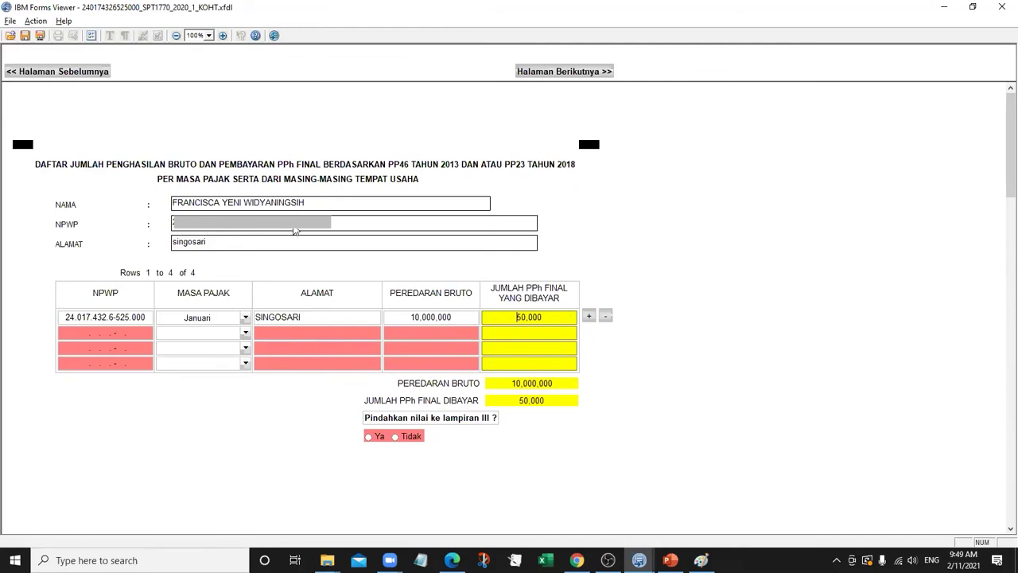
Paste the taxpayer's NPWP into rows 2, 3 and 4.
left_click(181, 228)
left_click(109, 338)
left_click(110, 349)
left_click(103, 363)
Set rows 2–4 tax periods to Februari, Maret and Mei.
left_click(245, 332)
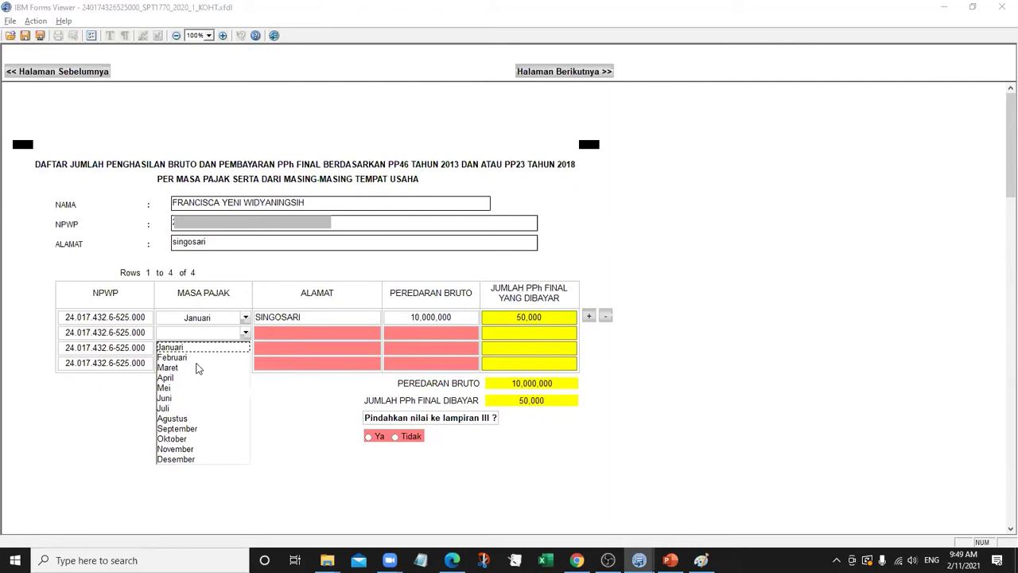
left_click(198, 368)
left_click(245, 332)
left_click(221, 358)
left_click(245, 347)
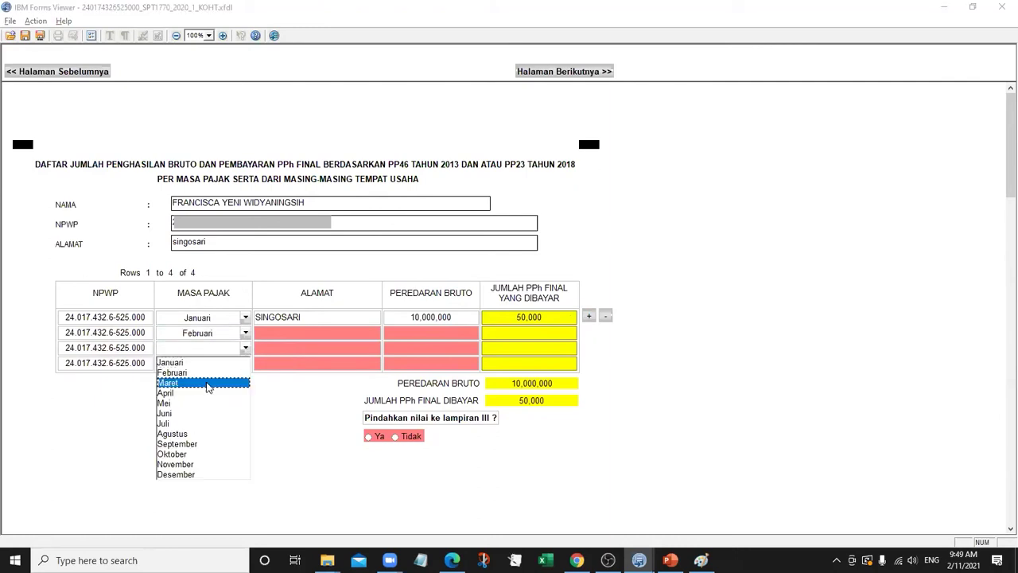
left_click(205, 383)
left_click(245, 363)
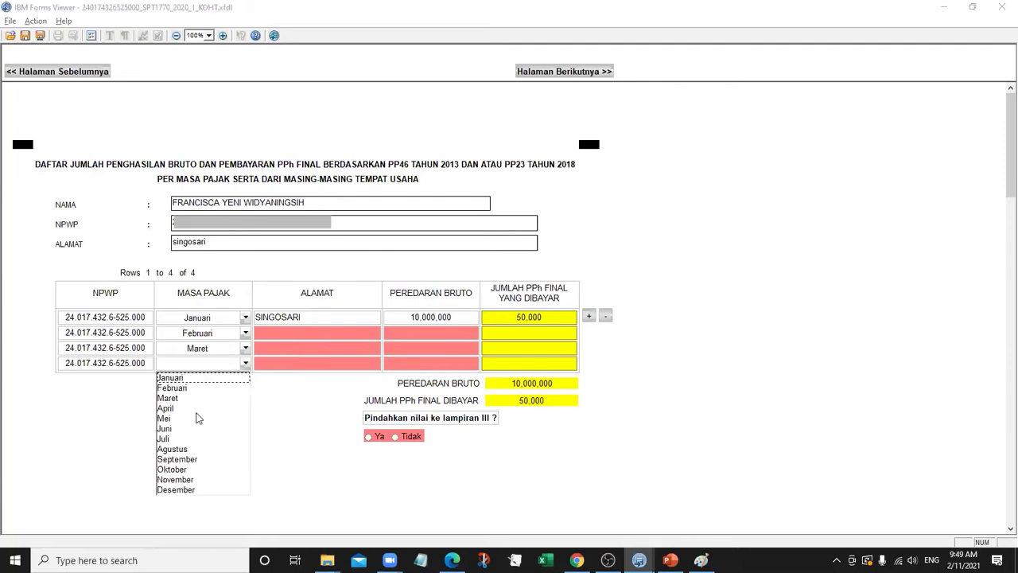
left_click(198, 418)
Copy row 1's address into rows 2–4 and correct row 4's period to April.
left_click_drag(303, 317, 248, 334)
key("ctrl+c")
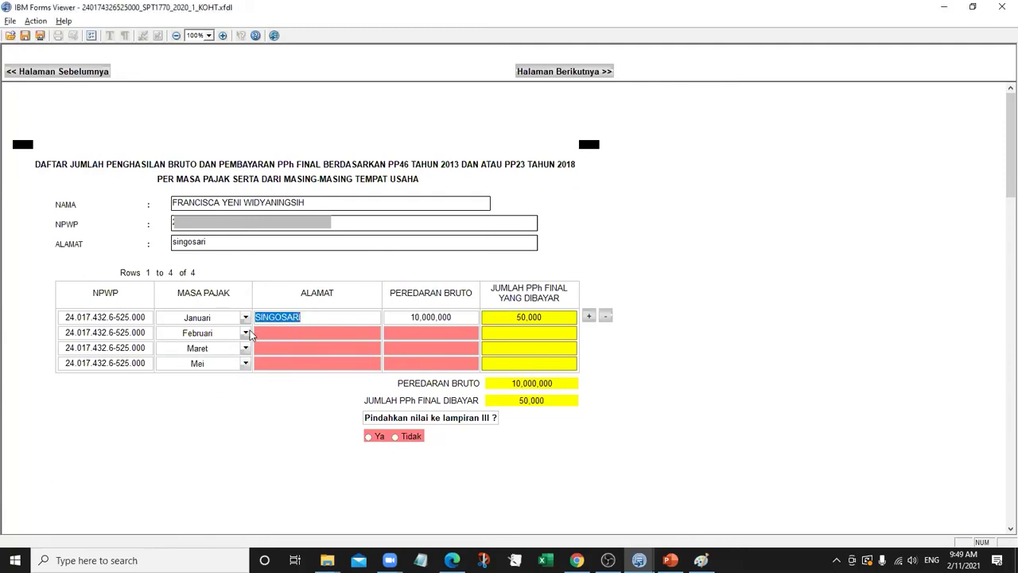
left_click(311, 322)
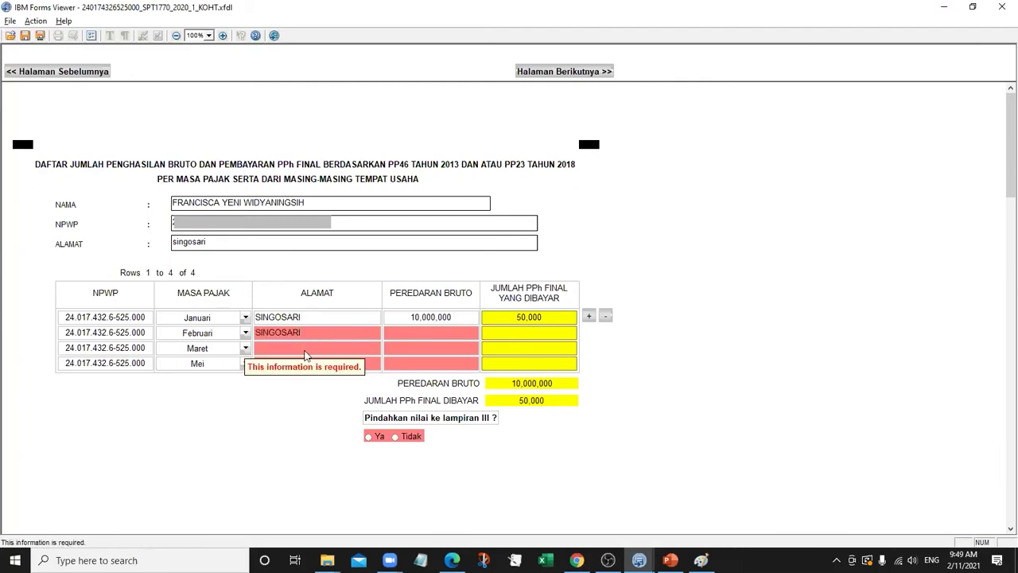
key("Down")
key("ctrl+v")
key("Down")
key("ctrl+v")
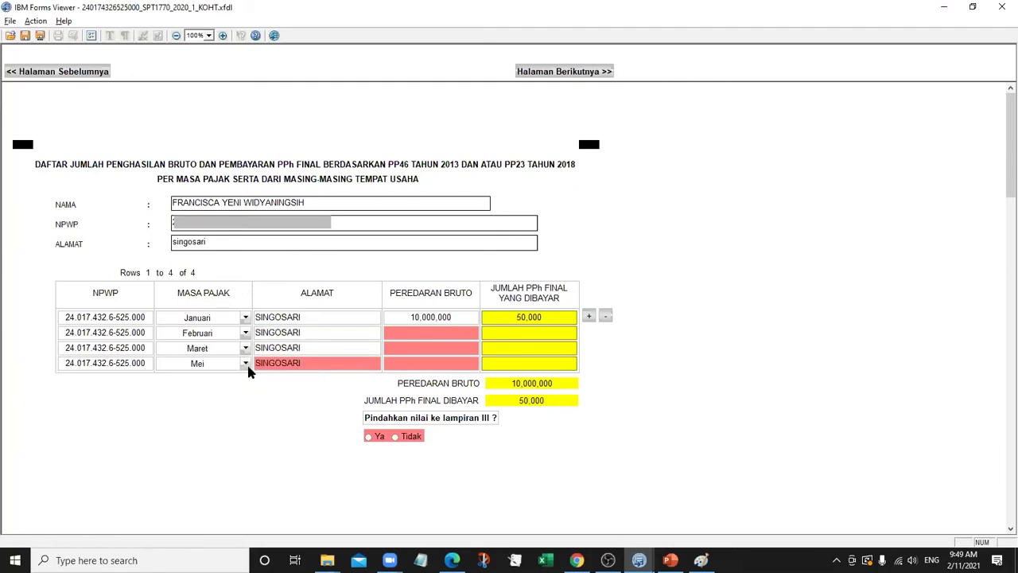
left_click(245, 364)
left_click(198, 404)
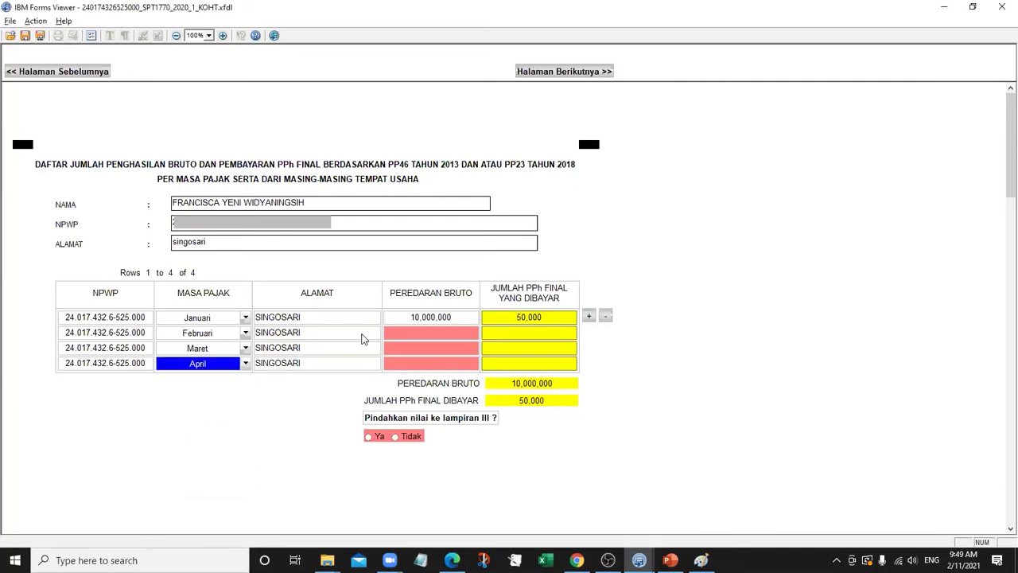
left_click(441, 332)
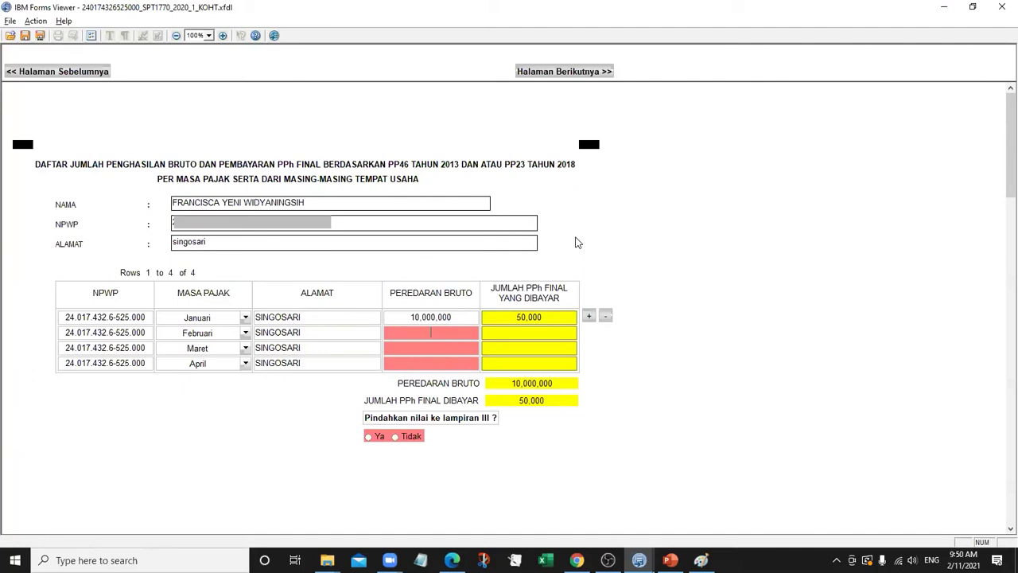
Enter turnovers 12,000,000, 9,000,000 and 12,000,000 for Februari, Maret and April.
type("1200000000")
key("Return")
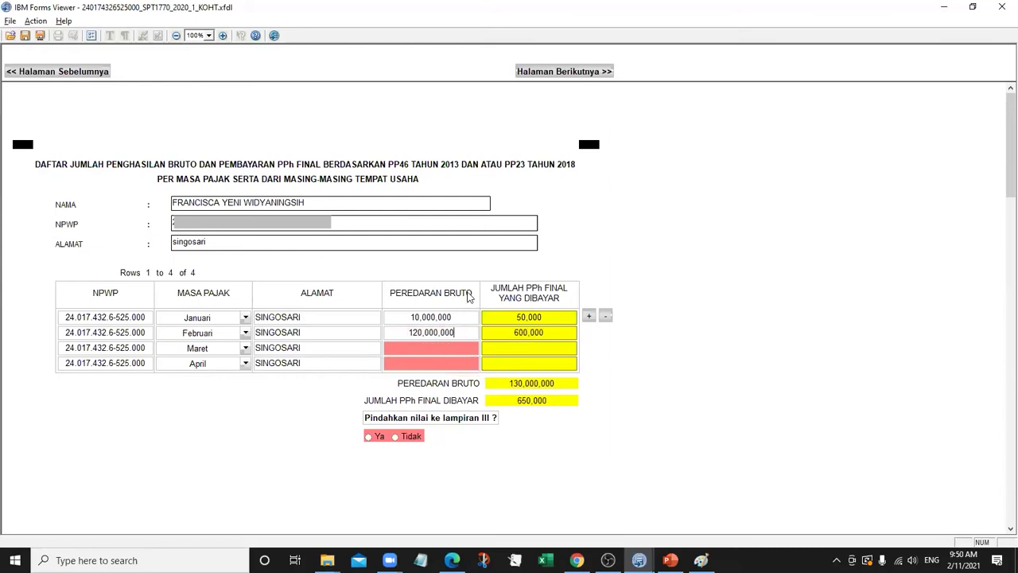
key("BackSpace")
left_click(475, 348)
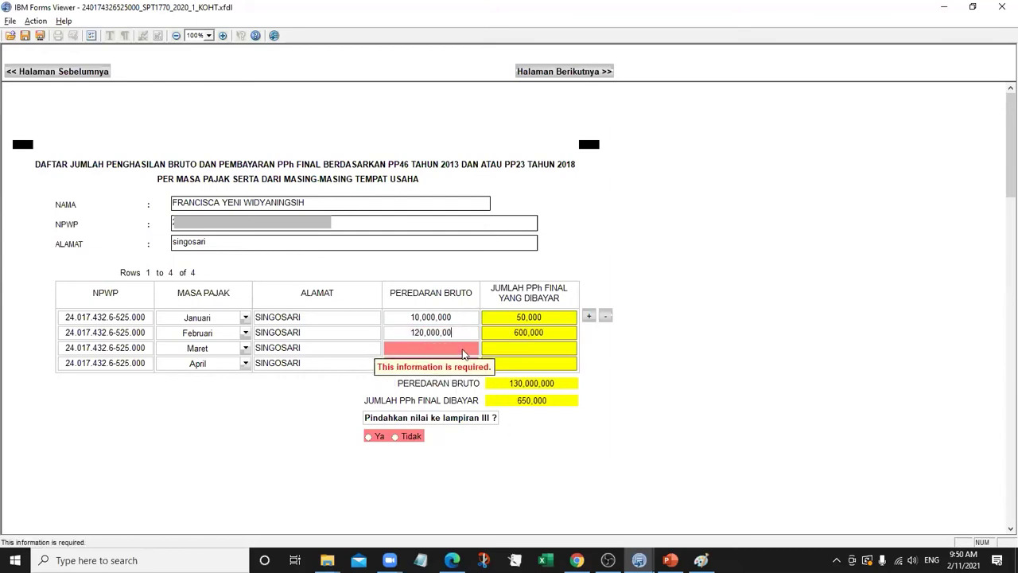
type("90")
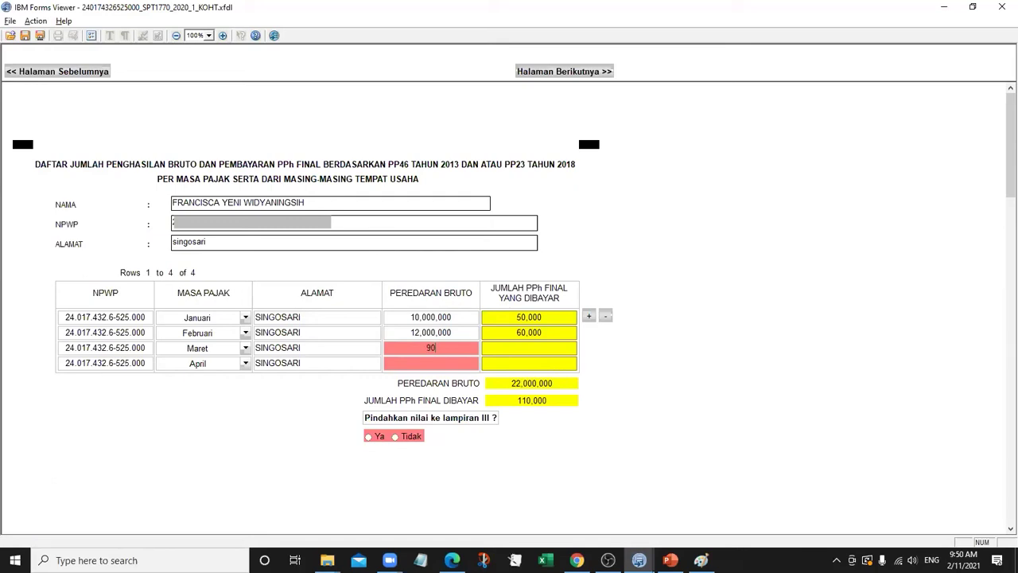
type("00000")
left_click(443, 369)
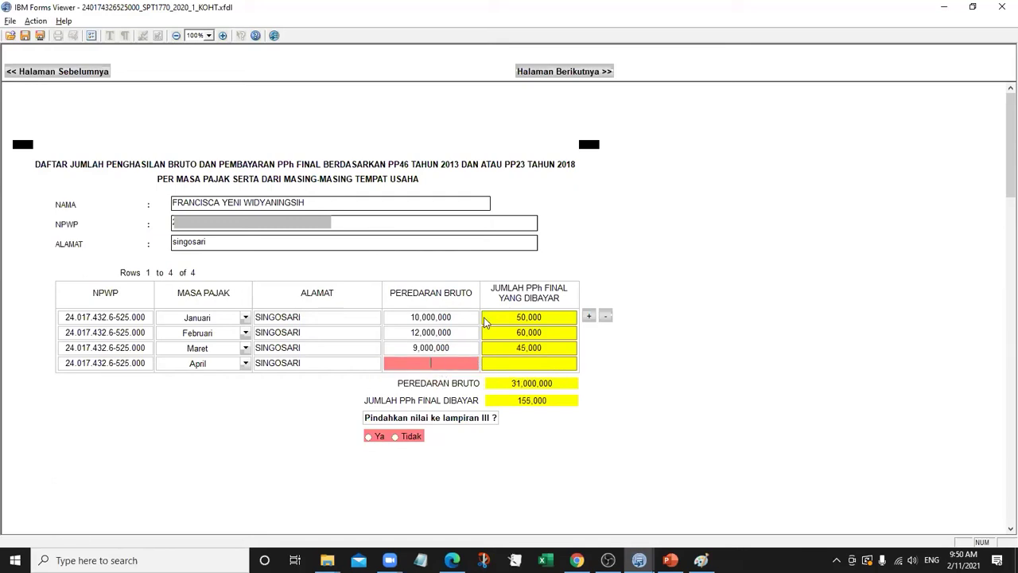
type("12000000")
left_click(547, 363)
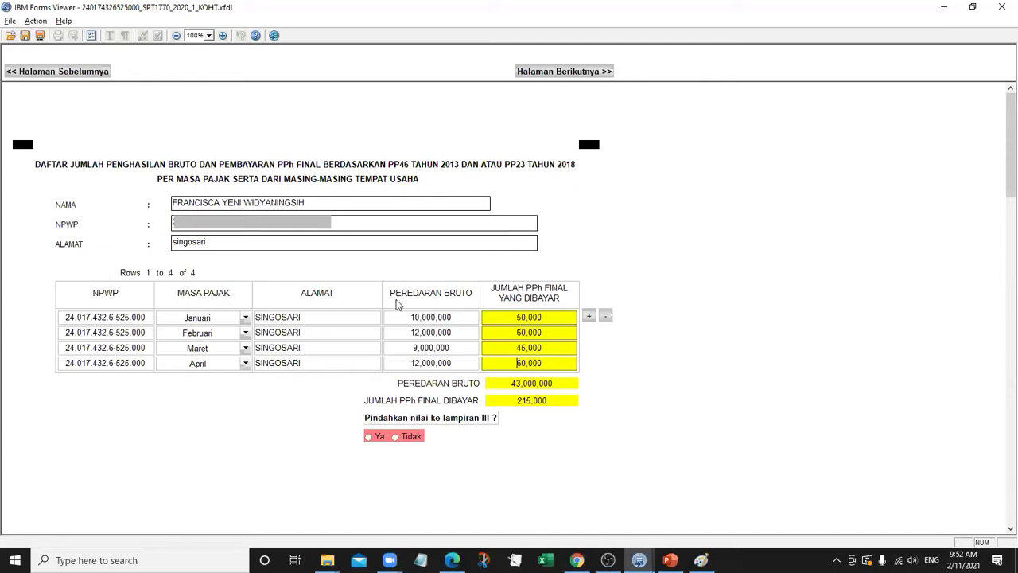
Choose Ya to move the values to Lampiran III, then advance to Lampiran II.
left_click(370, 437)
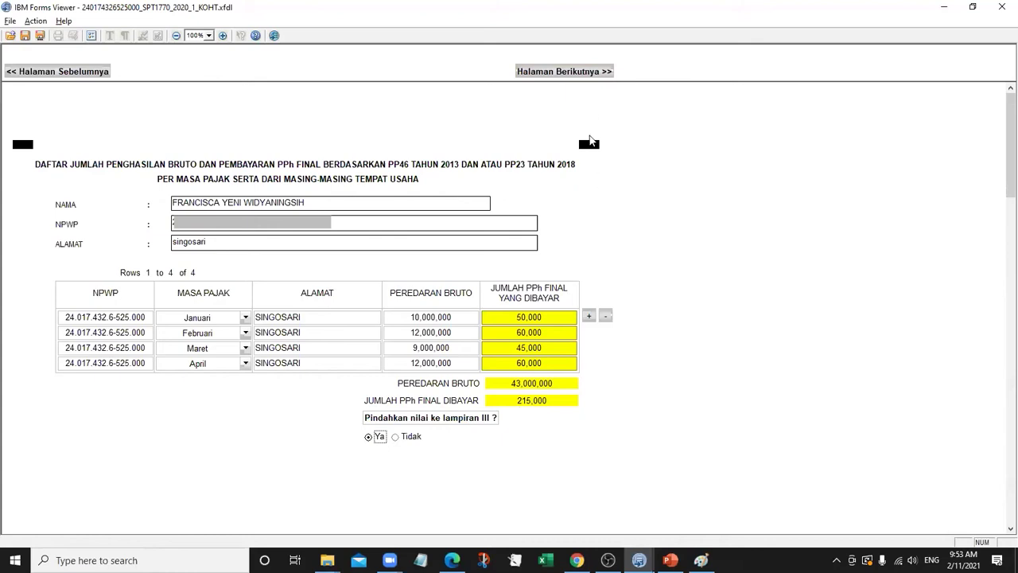
left_click(586, 74)
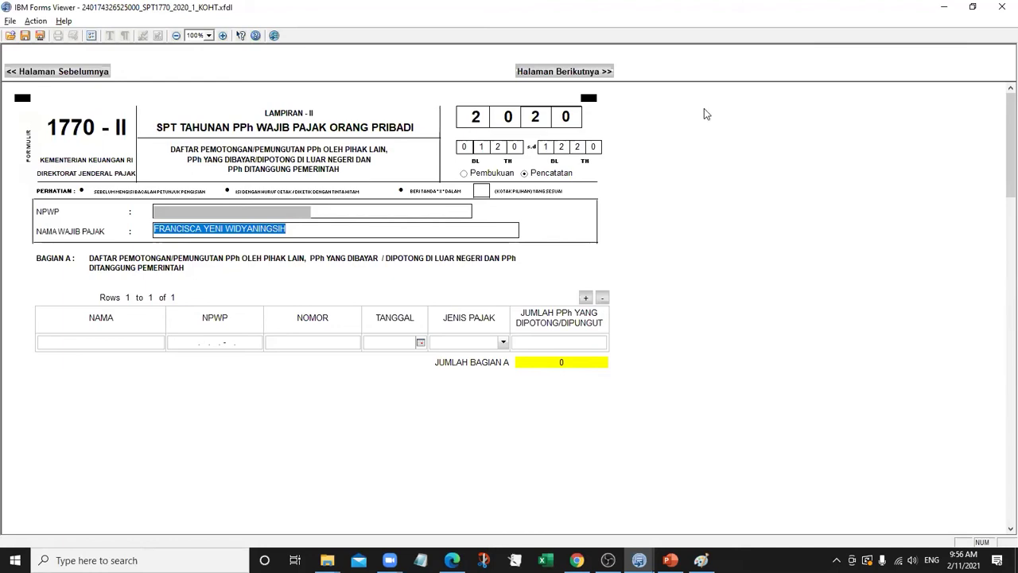
Advance from the Lampiran II attachment to page 2, the 1770-I Bagian B business income table.
left_click(605, 73)
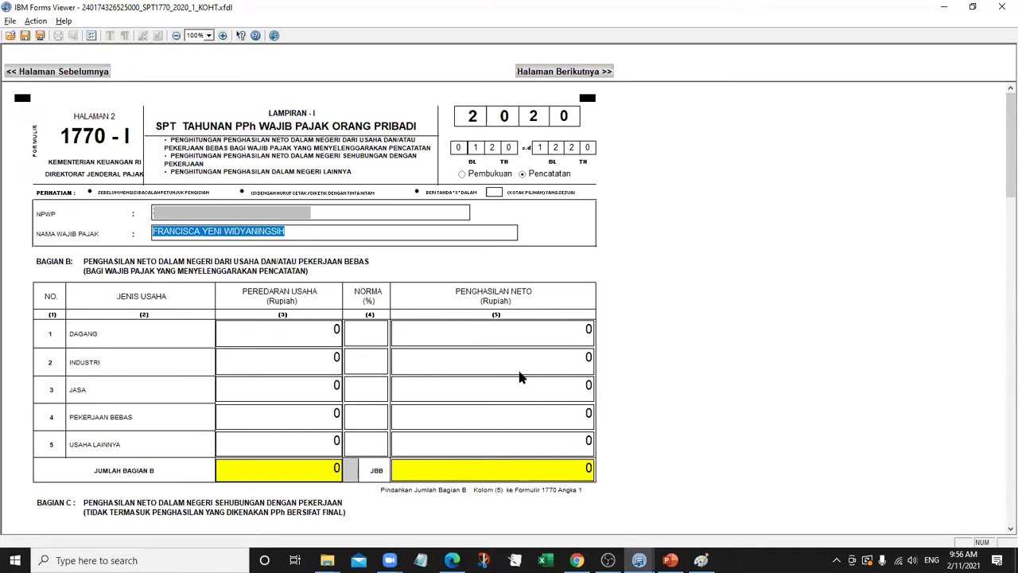
left_click(293, 417)
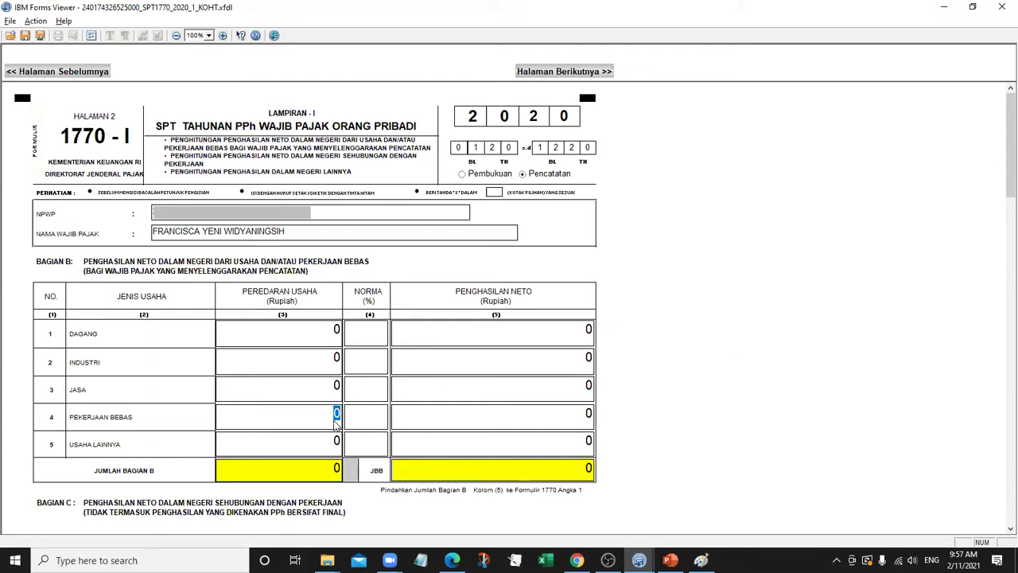
left_click(367, 416)
left_click(548, 421)
scroll(499, 350, "down", 1)
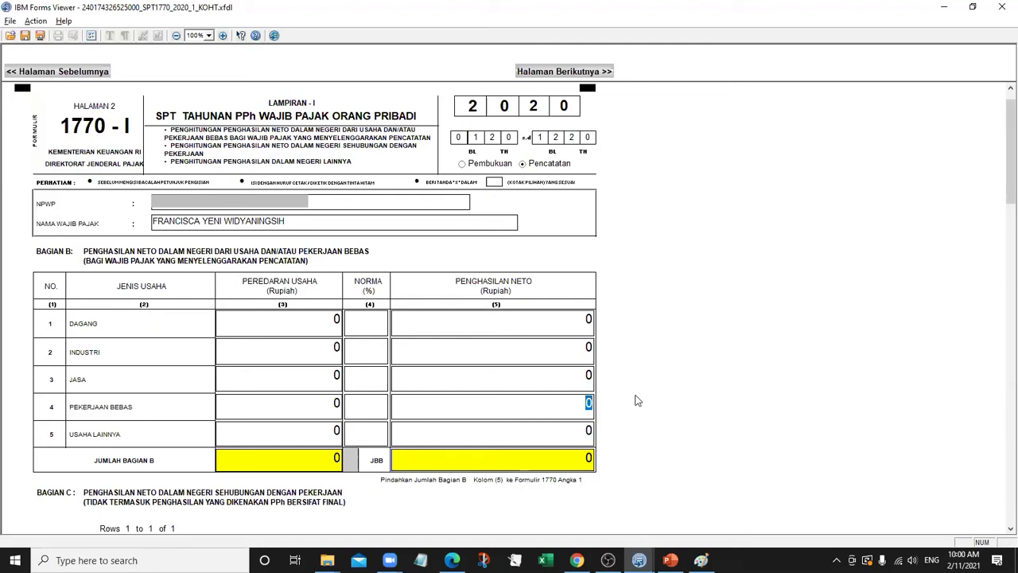
Scroll down to review the empty Bagian C and Bagian D tables on Lampiran I.
scroll(636, 400, "down", 3)
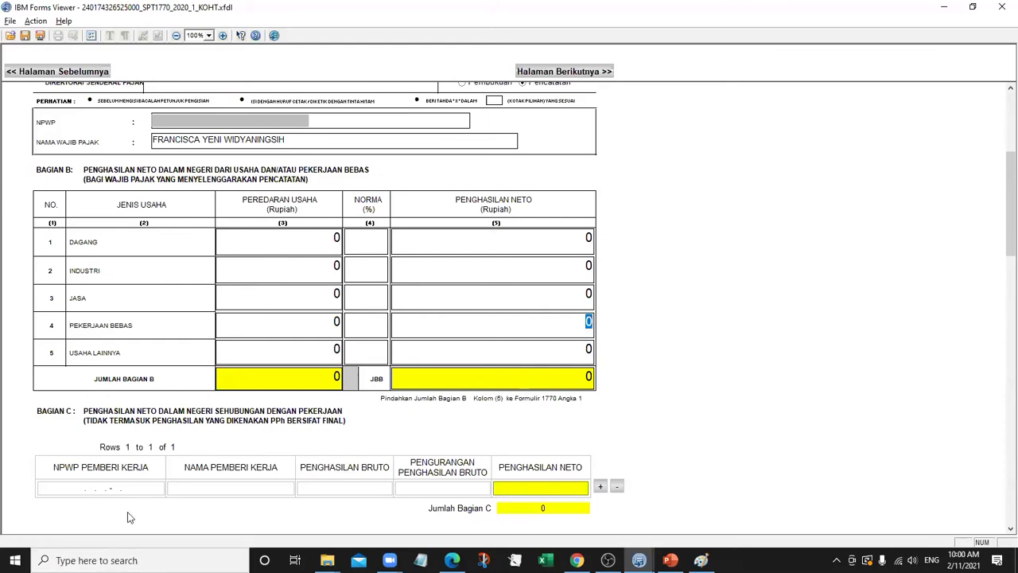
left_click(144, 490)
scroll(666, 412, "down", 3)
scroll(666, 412, "down", 2)
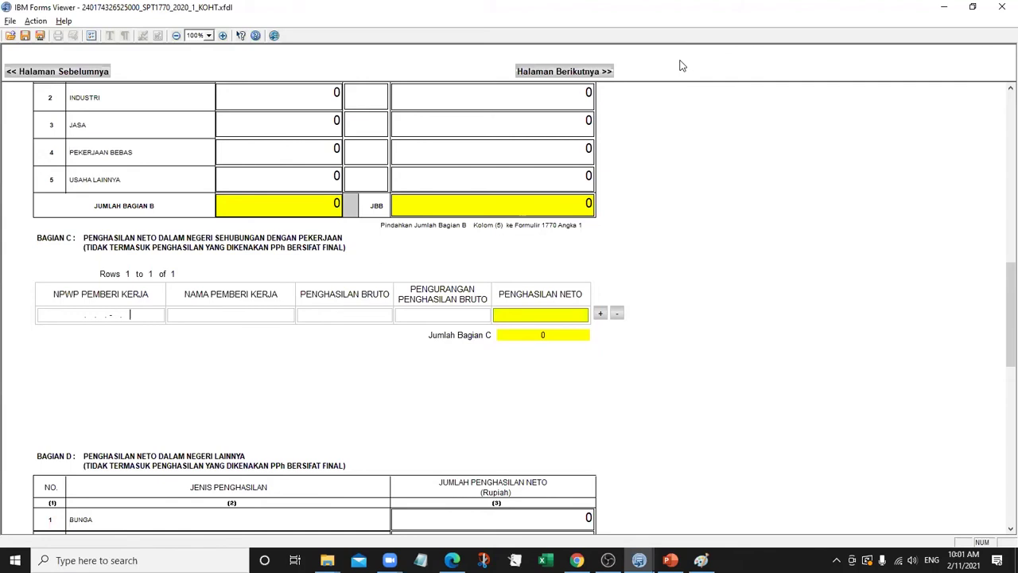
Zoom the form view to 125%, then scroll through the page and back to the top.
left_click(222, 36)
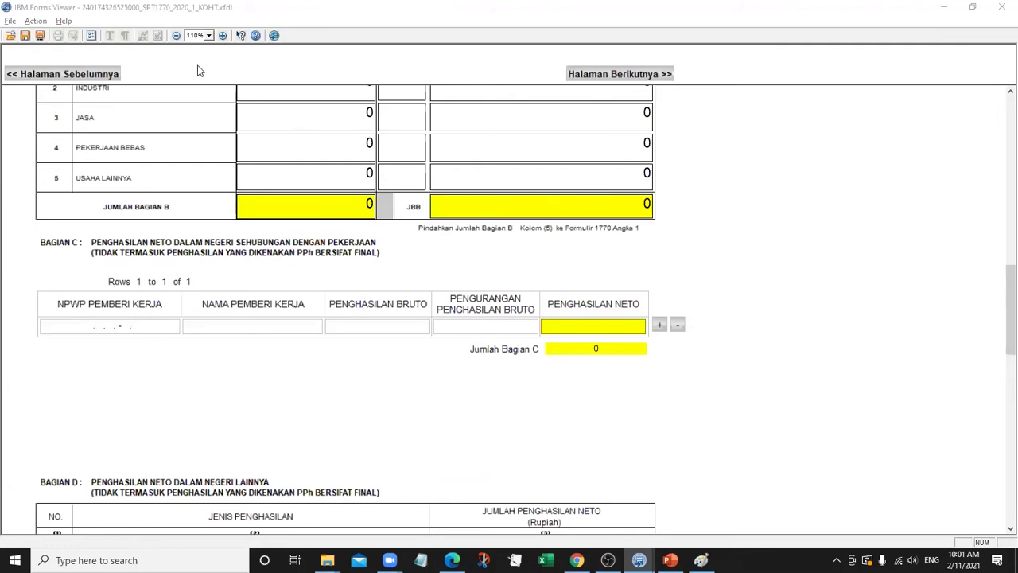
left_click(222, 35)
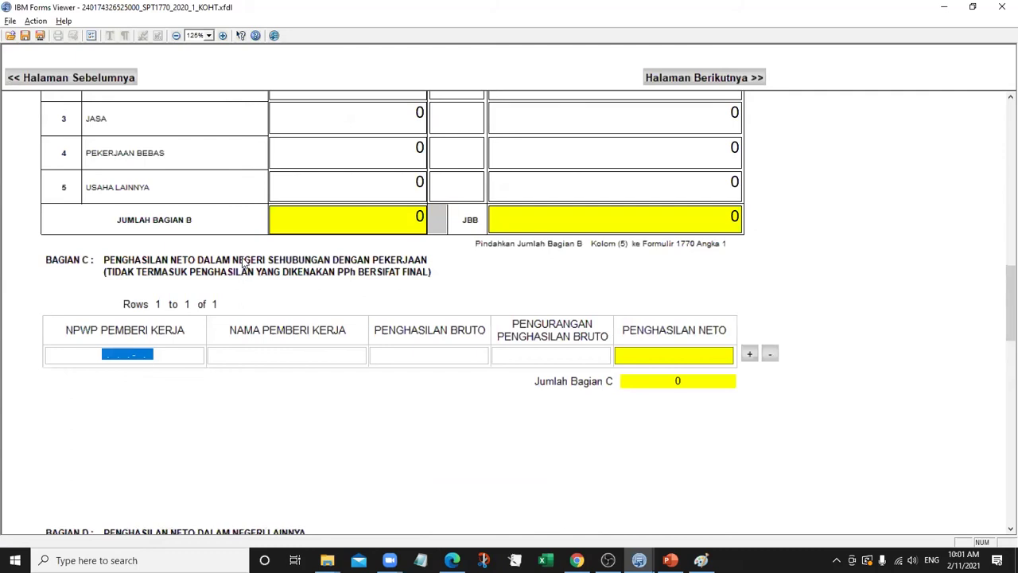
scroll(242, 253, "down", 1)
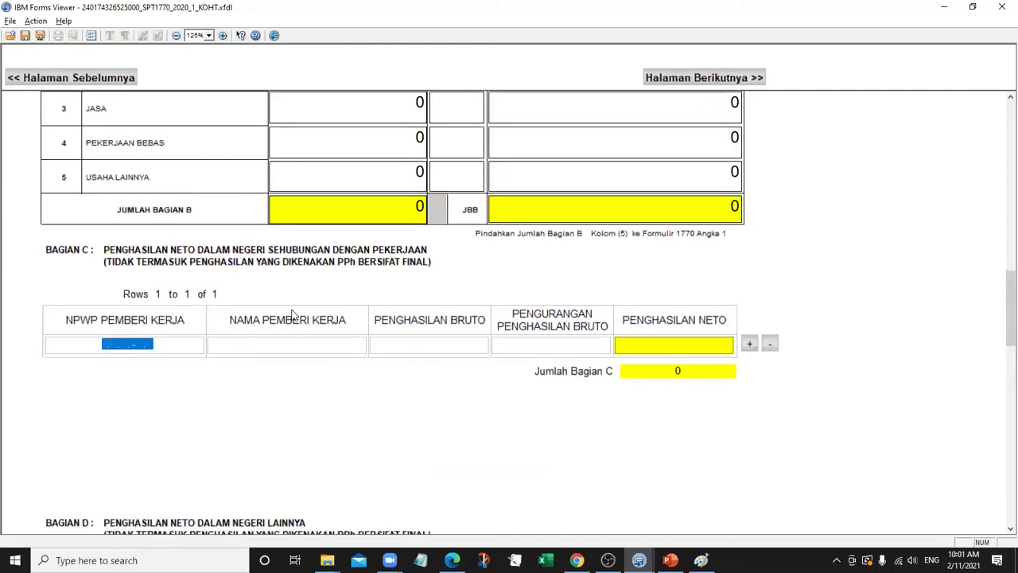
scroll(320, 341, "down", 3)
scroll(318, 342, "down", 2)
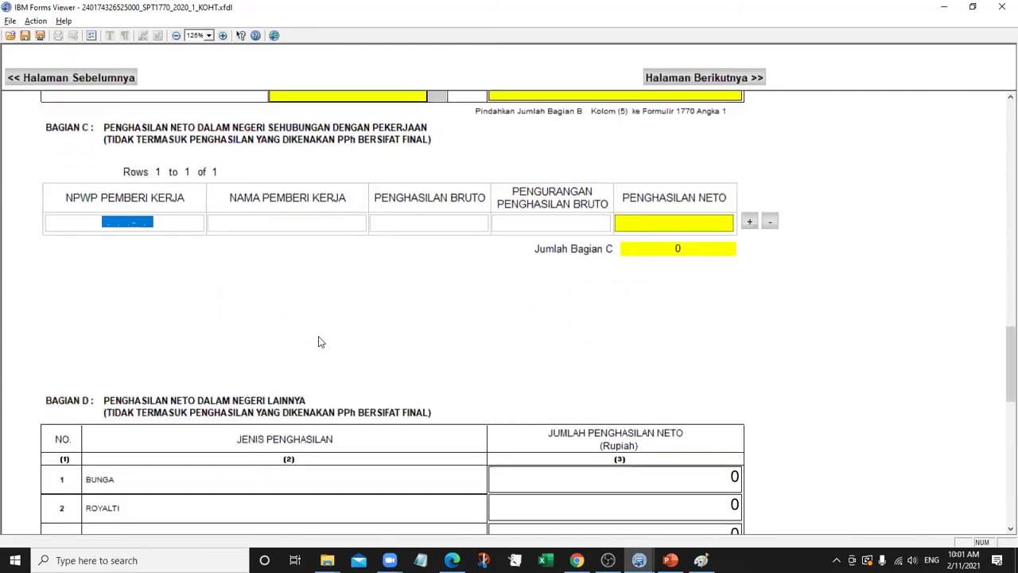
scroll(318, 340, "down", 5)
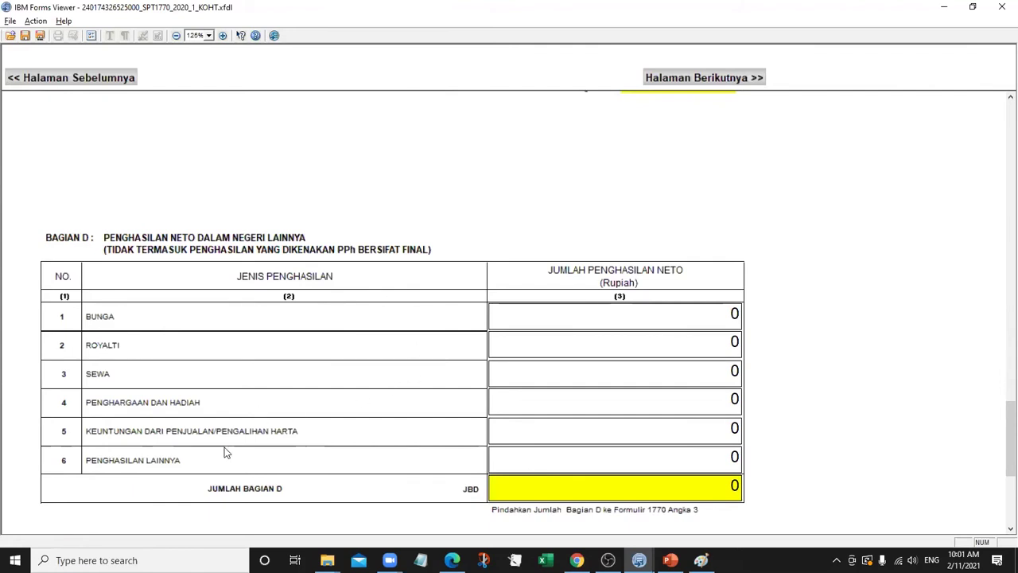
scroll(755, 191, "up", 4)
scroll(759, 183, "up", 10)
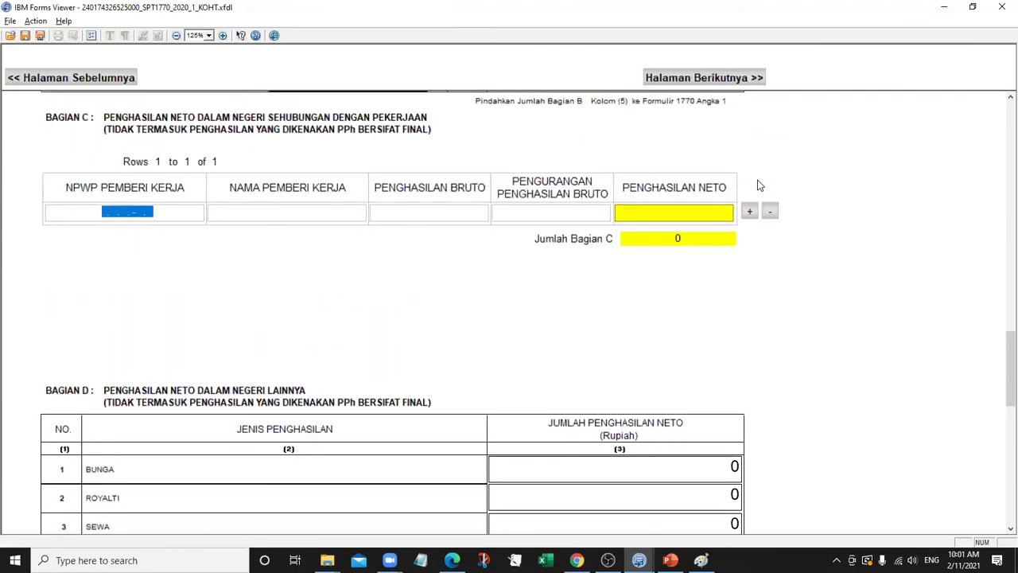
scroll(758, 162, "up", 11)
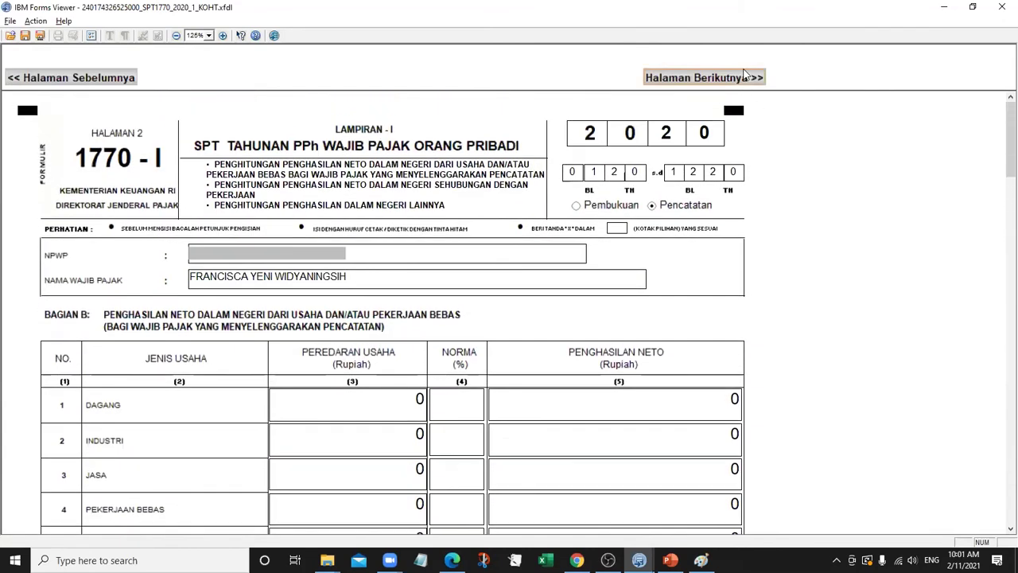
Go to the main 1770 form page and touch up the selection in the phone number field.
left_click(727, 83)
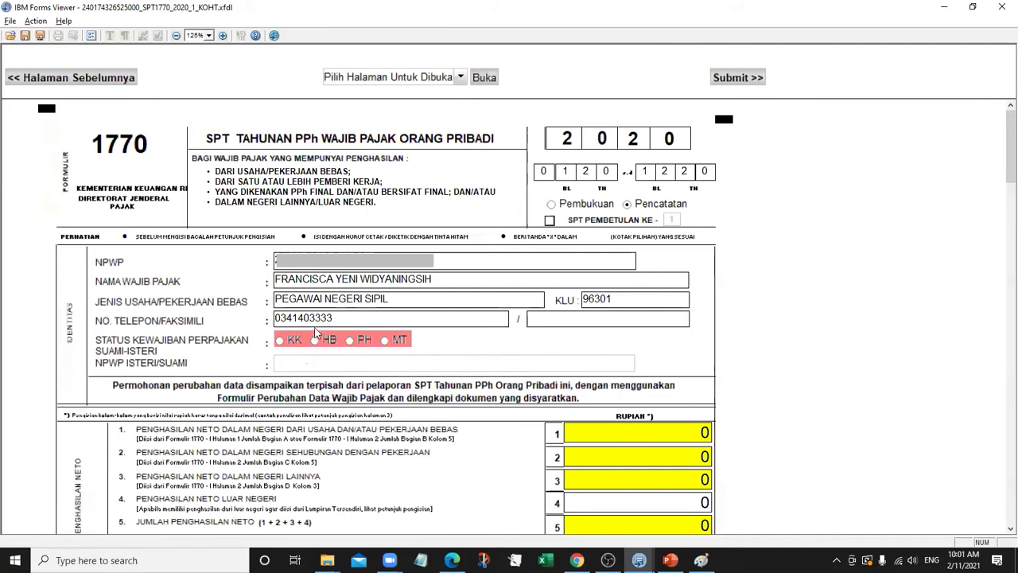
left_click_drag(332, 320, 303, 326)
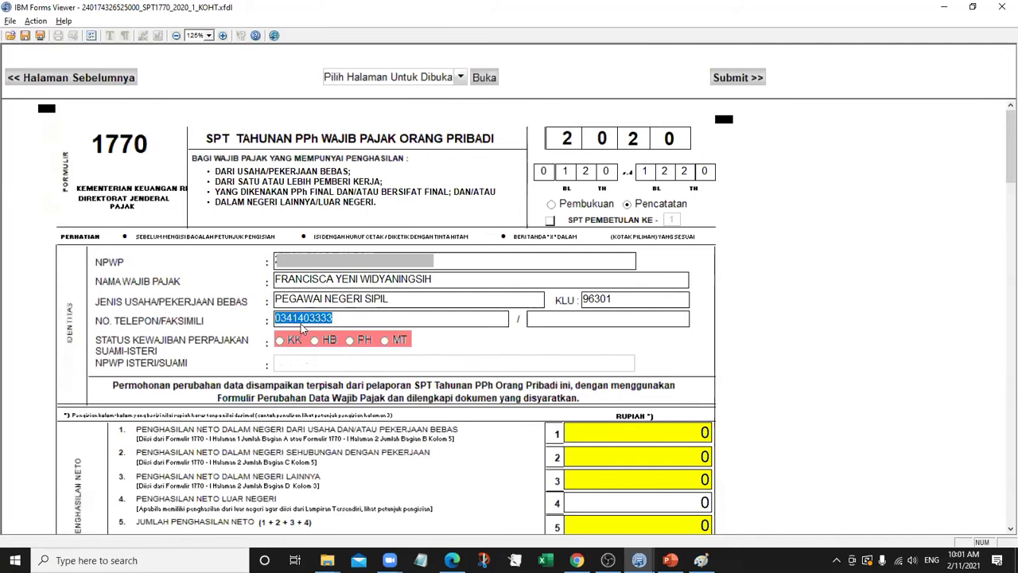
left_click(299, 321)
Set the tax obligation status to KK and check the lines below.
left_click(285, 344)
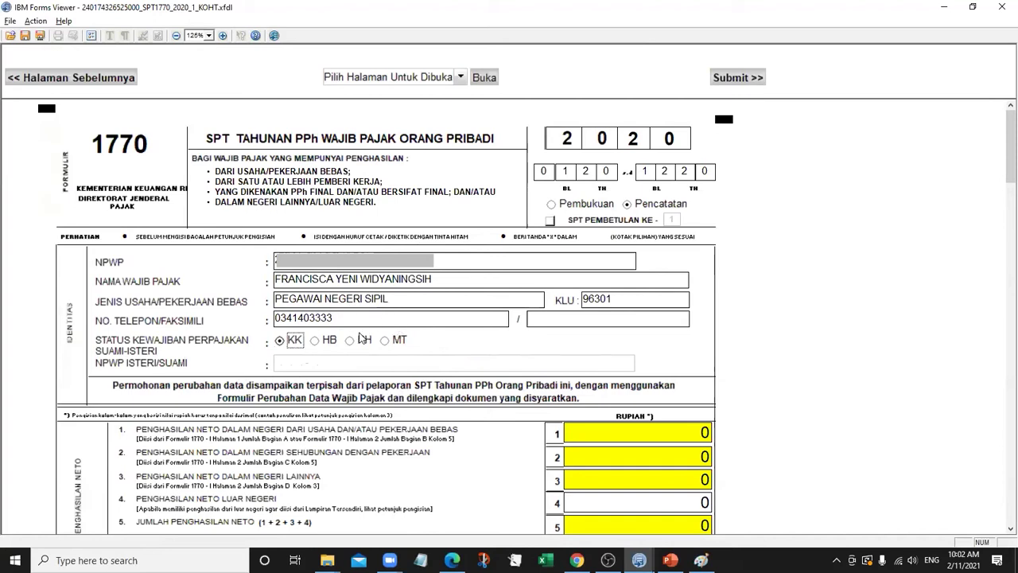
scroll(443, 382, "down", 1)
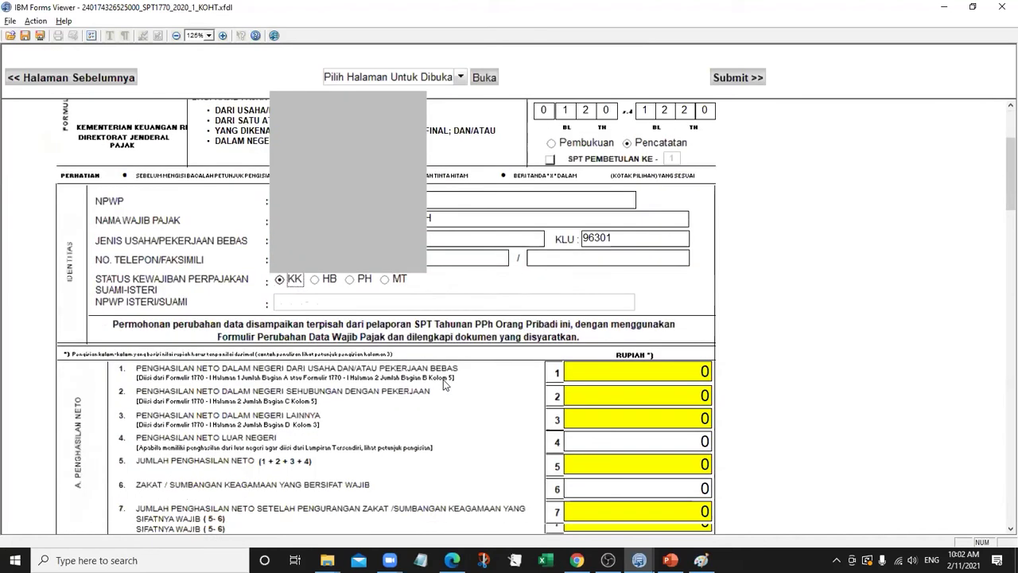
scroll(443, 380, "down", 3)
scroll(404, 431, "up", 2)
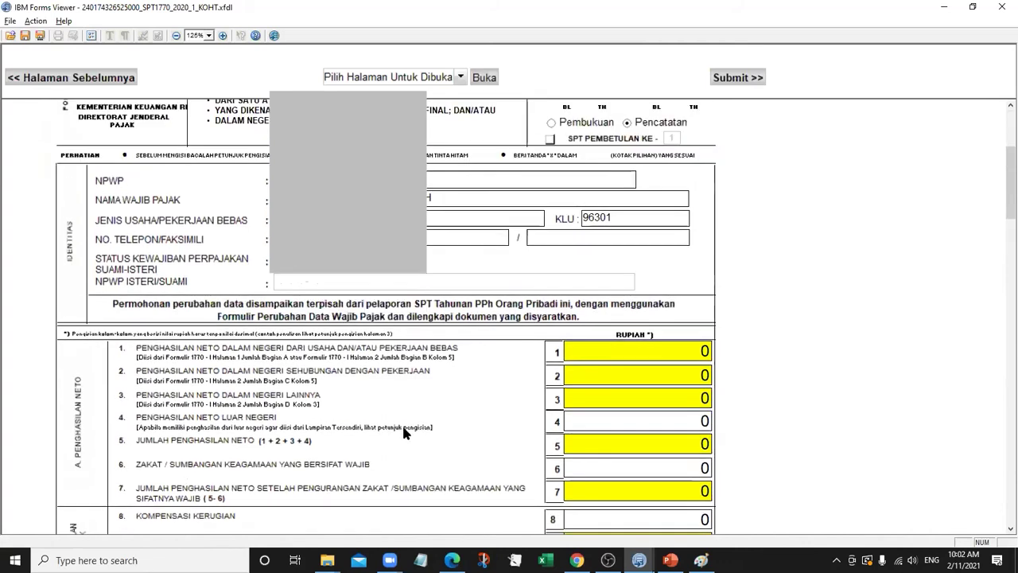
scroll(403, 430, "up", 1)
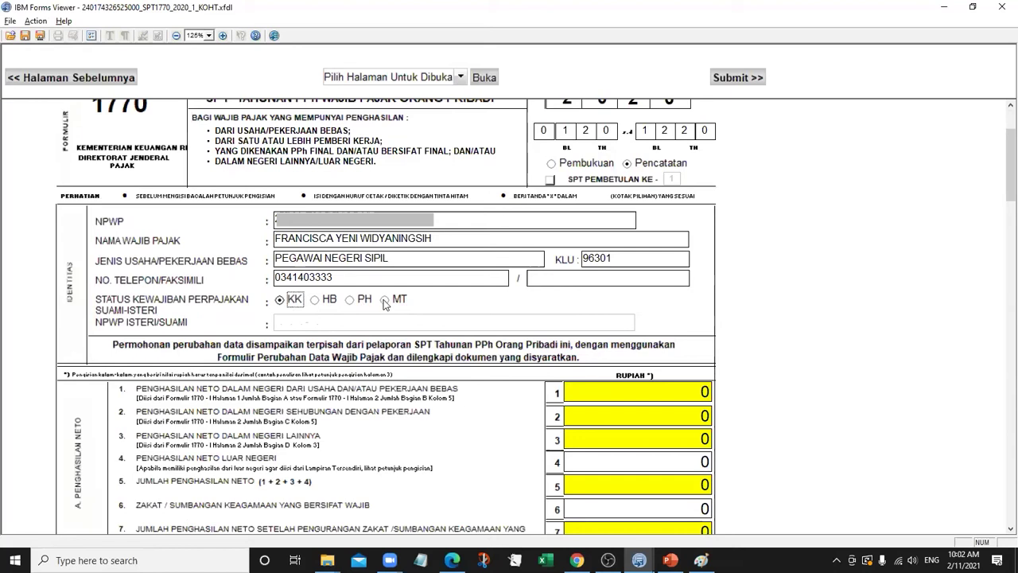
Try the MT, HB and PH statuses, then settle the marital tax status on KK.
left_click(385, 299)
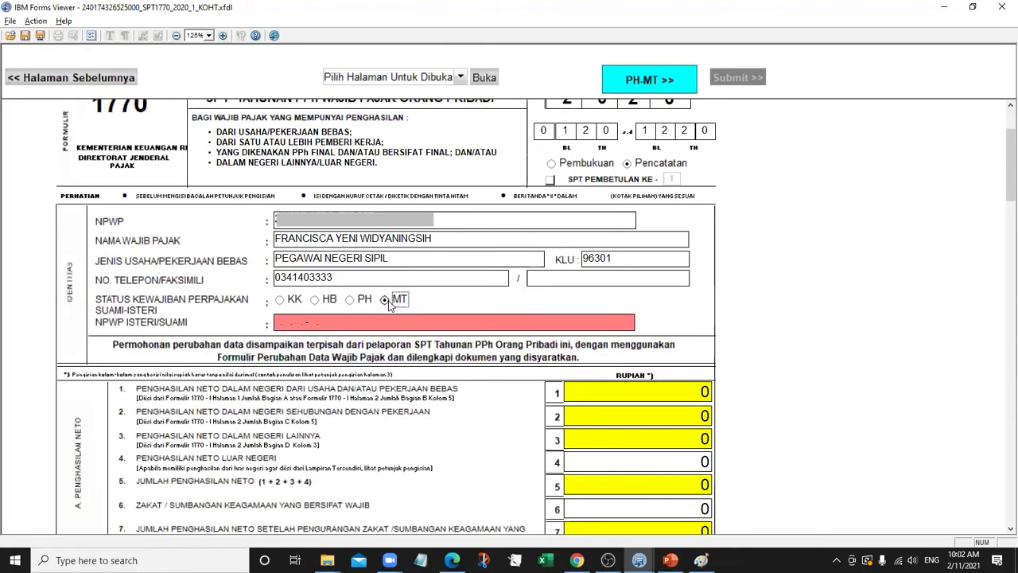
left_click(296, 324)
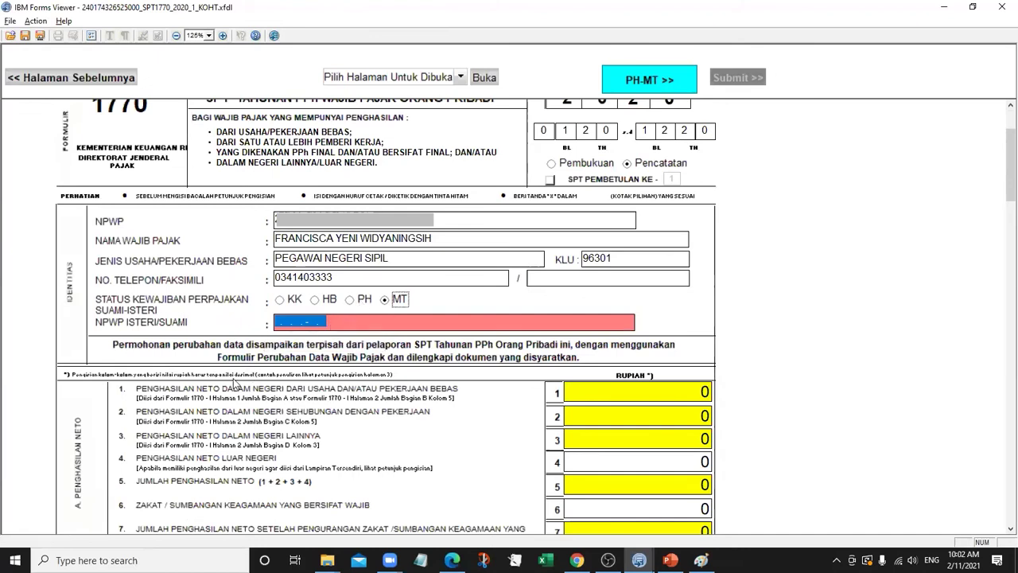
left_click(323, 303)
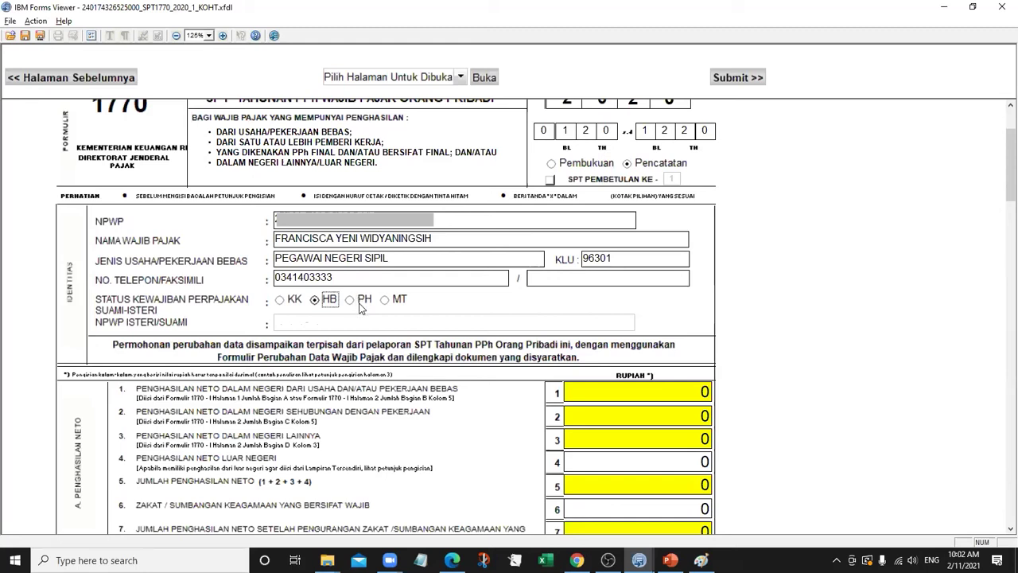
left_click(353, 304)
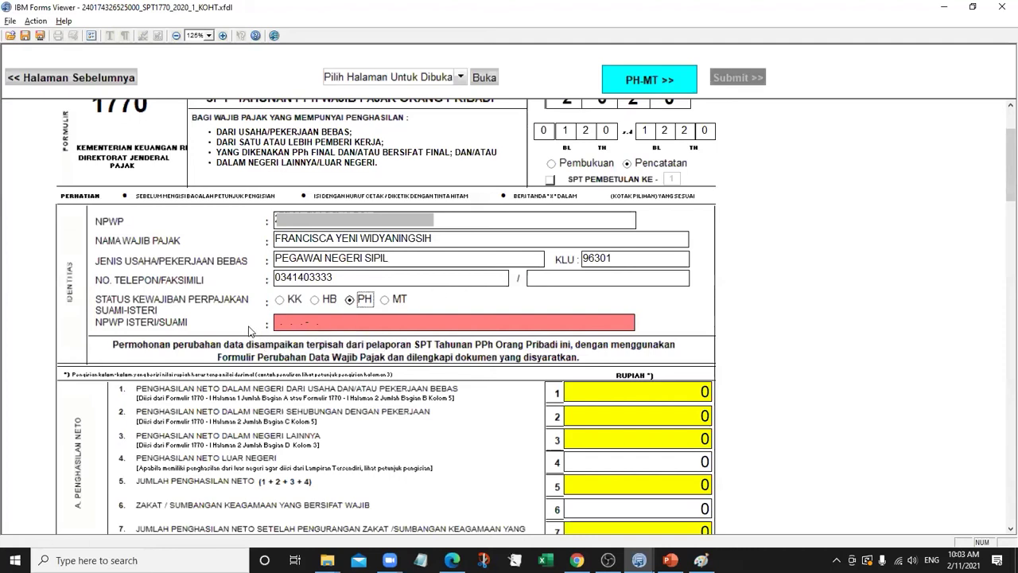
left_click(281, 302)
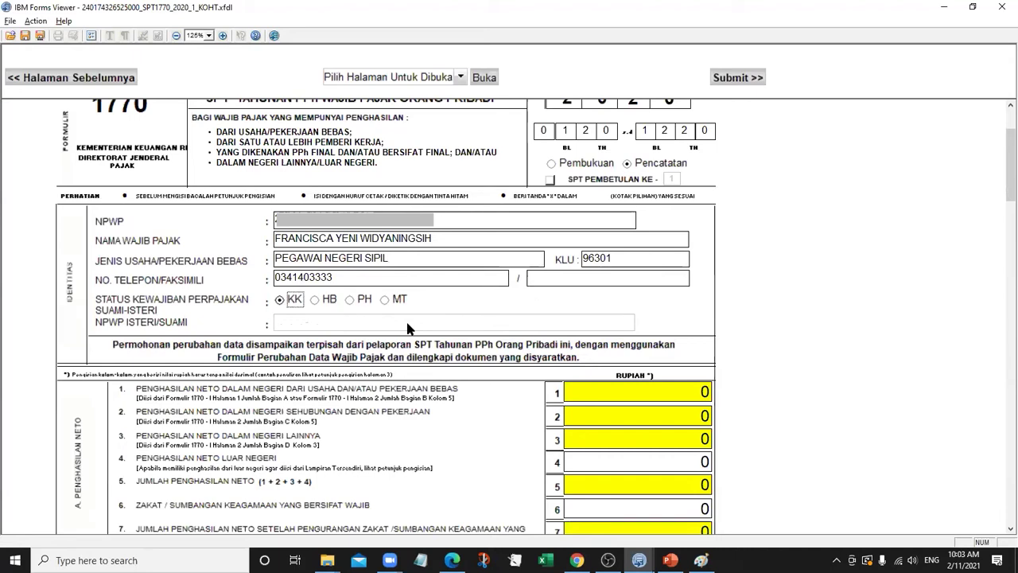
scroll(458, 441, "down", 3)
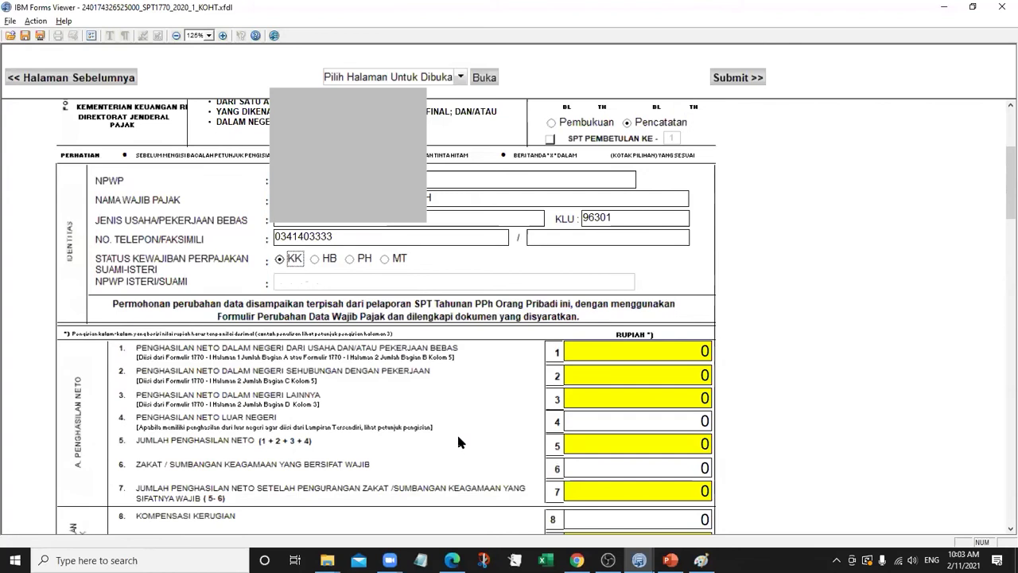
scroll(457, 440, "down", 3)
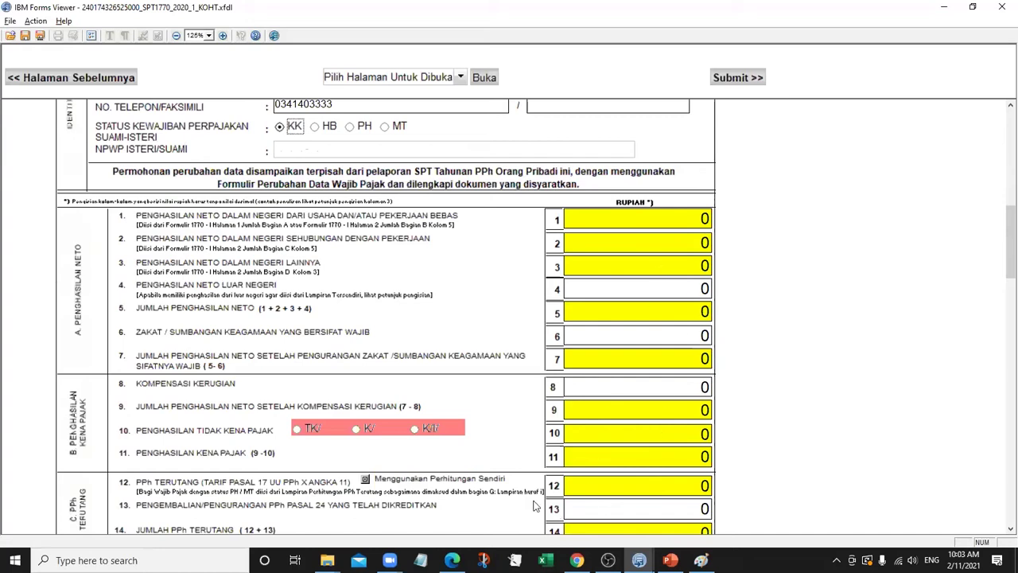
Set the non-taxable income status to K/ with 1 dependent, after briefly trying TK/.
scroll(544, 429, "down", 1)
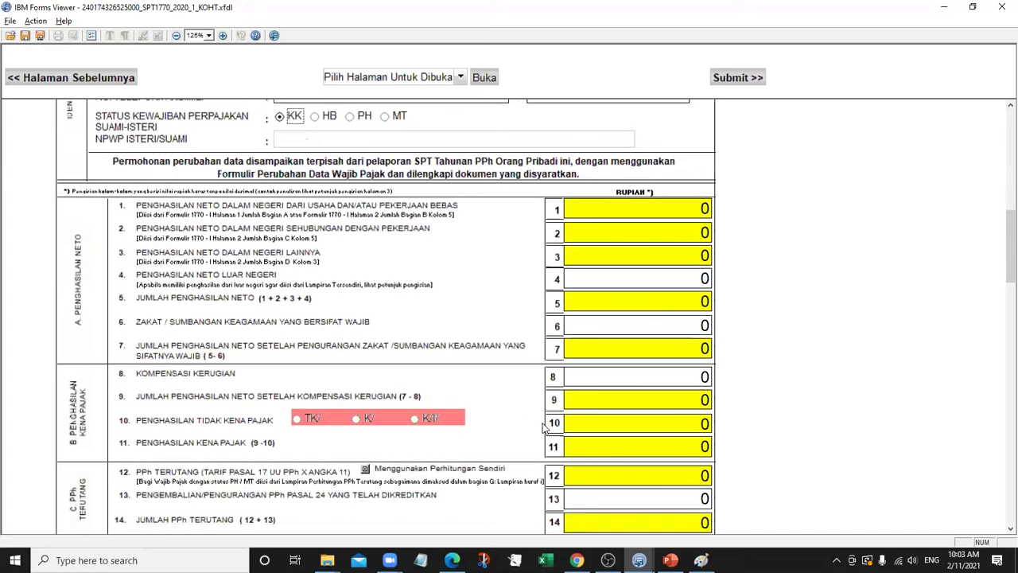
scroll(544, 429, "down", 1)
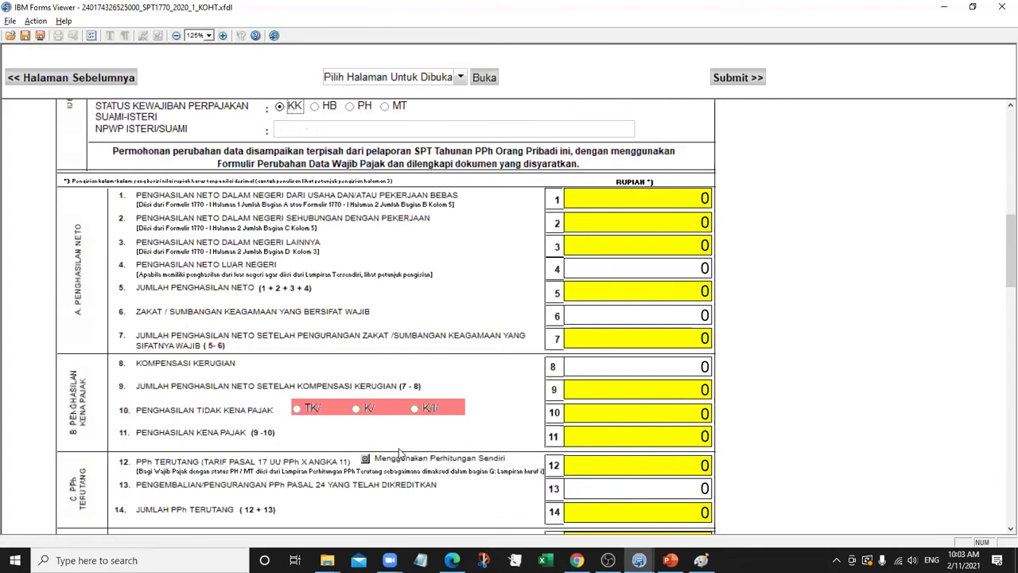
left_click(306, 413)
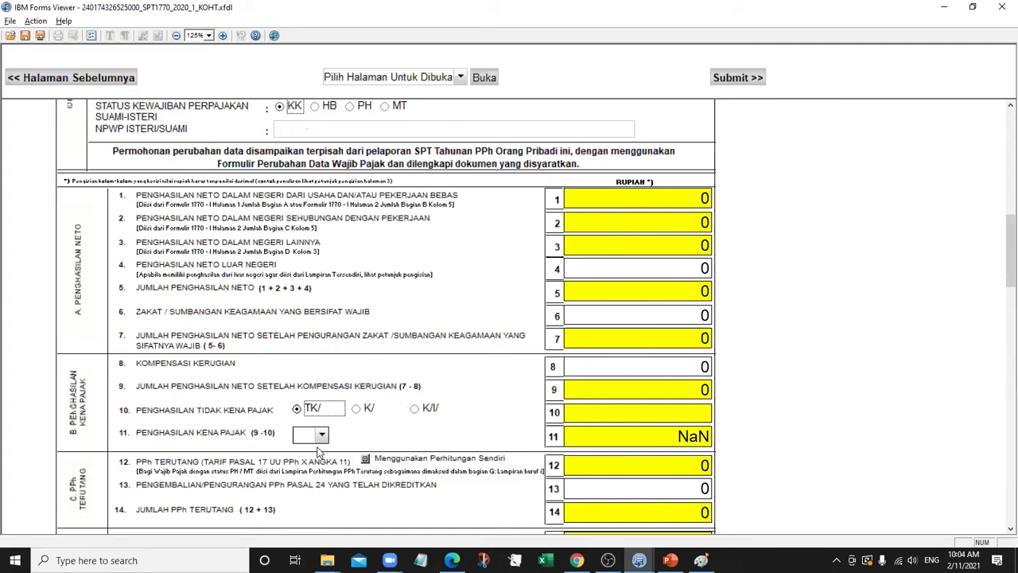
left_click(357, 411)
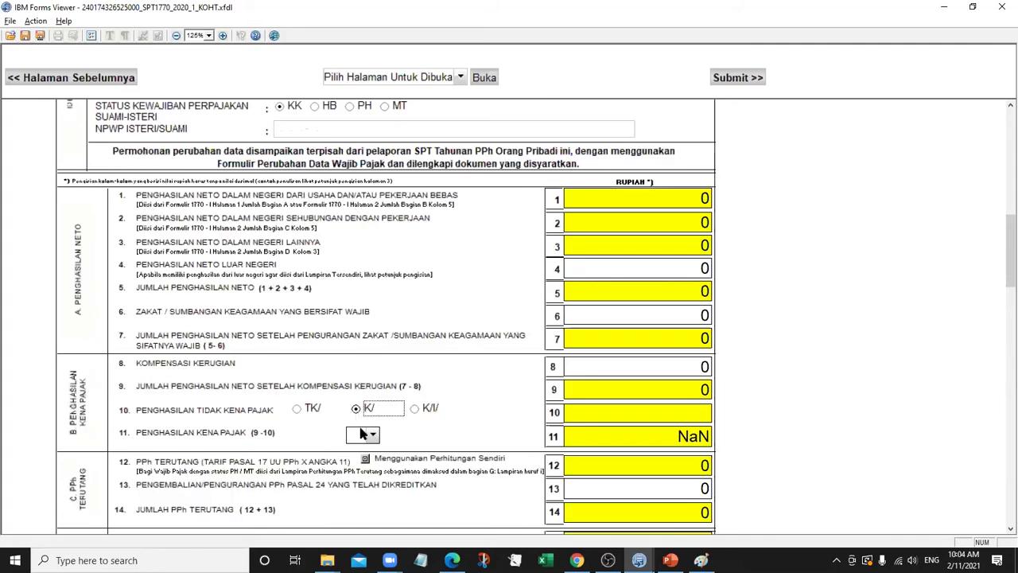
left_click(366, 438)
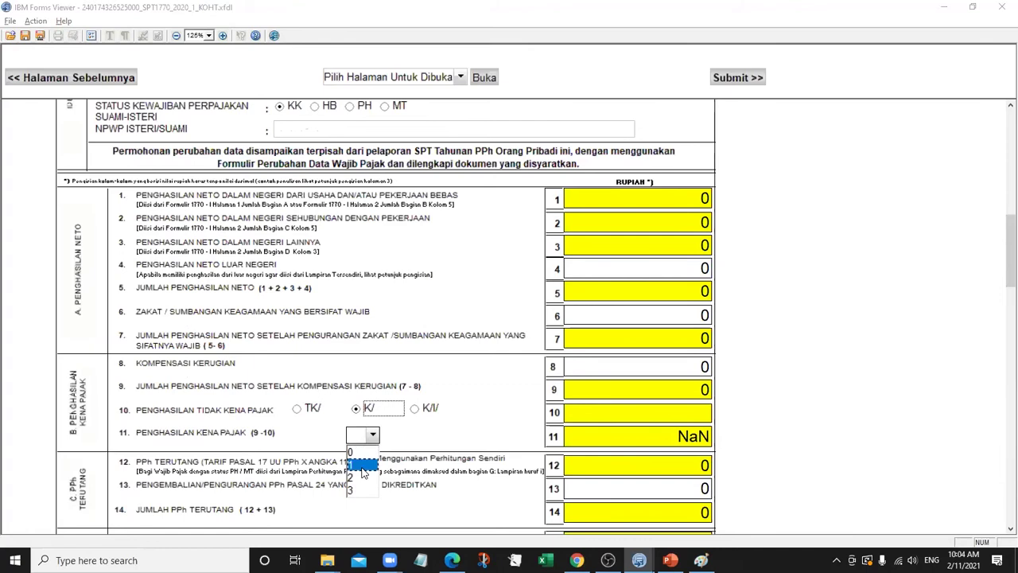
left_click(358, 464)
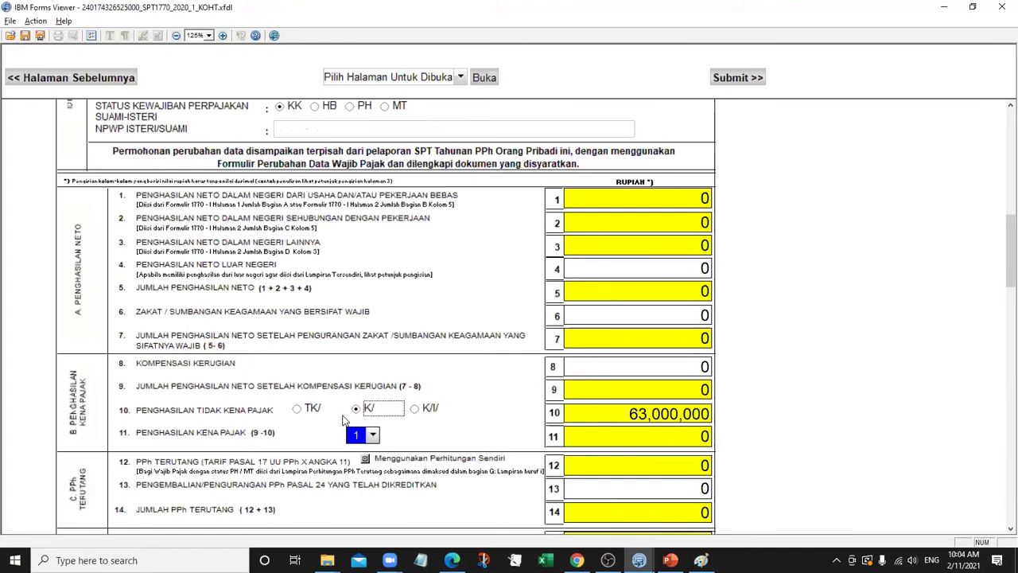
Try the K/I/ status, then return to K/ and choose 2 dependents.
left_click(415, 409)
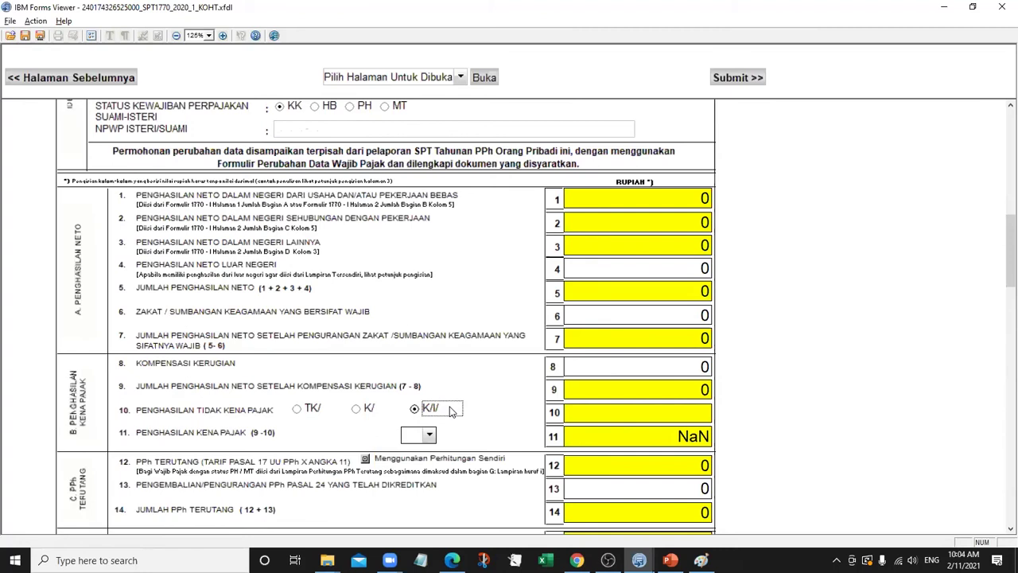
left_click(357, 411)
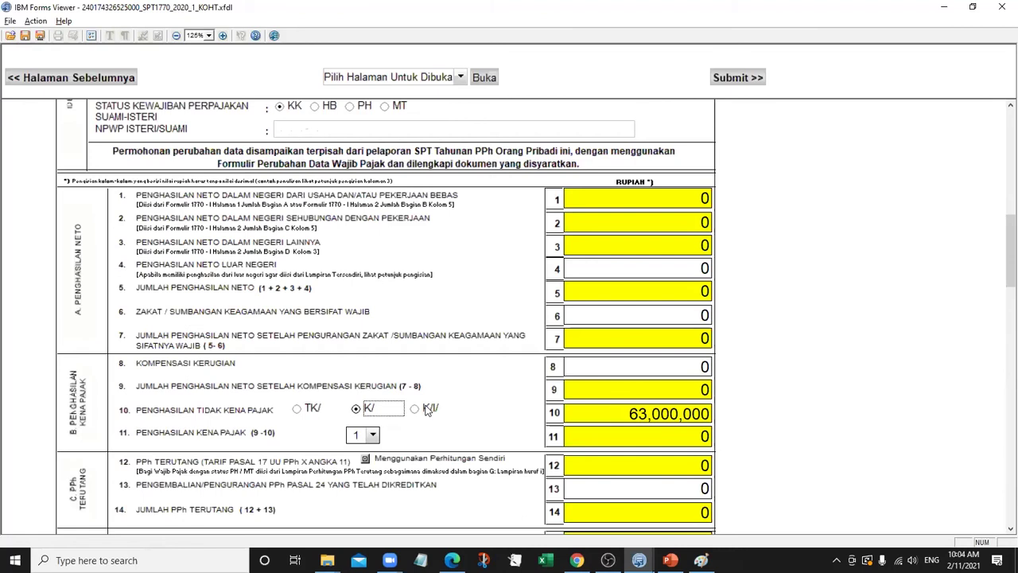
left_click(428, 409)
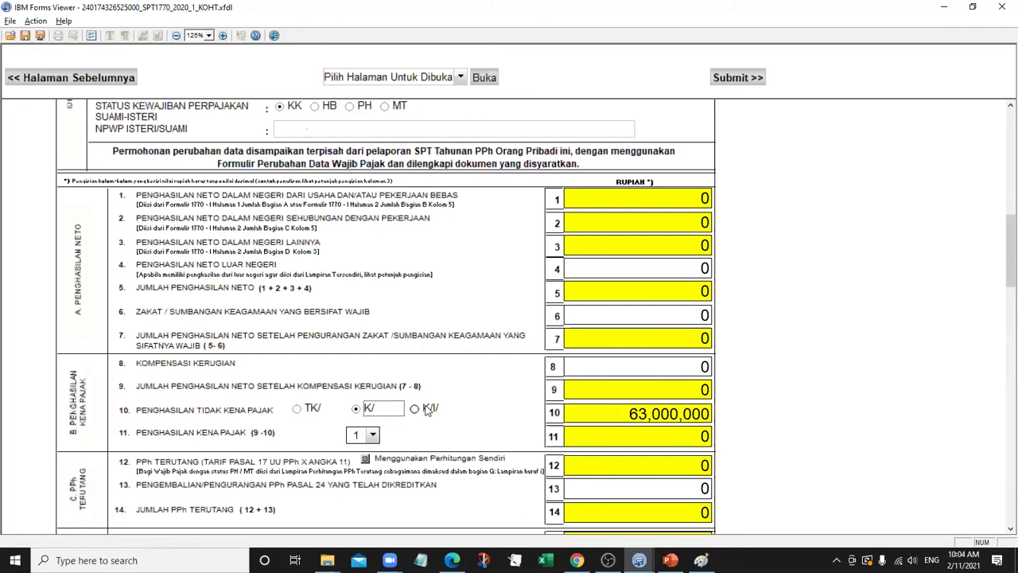
left_click(360, 409)
left_click(373, 435)
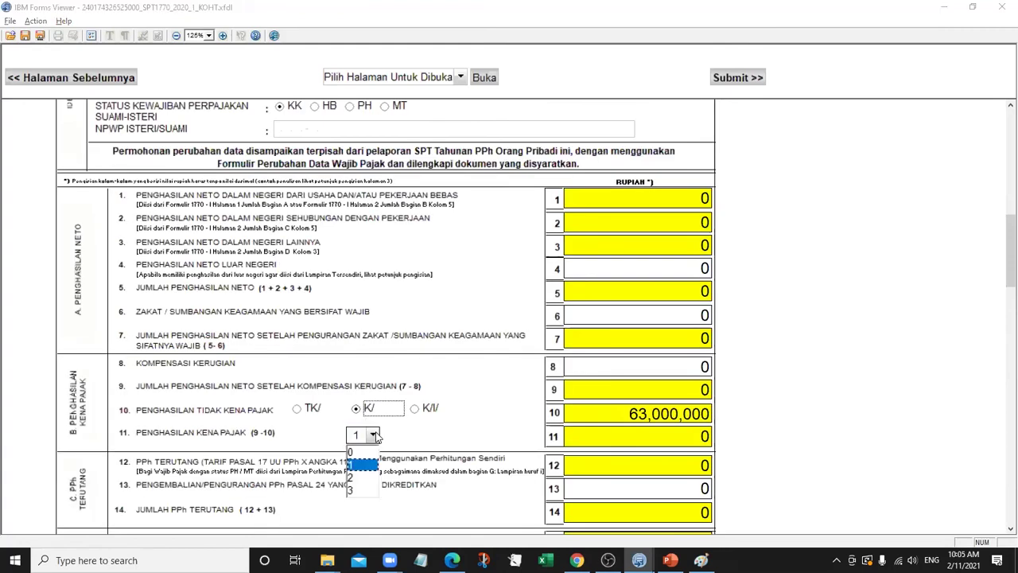
left_click(357, 477)
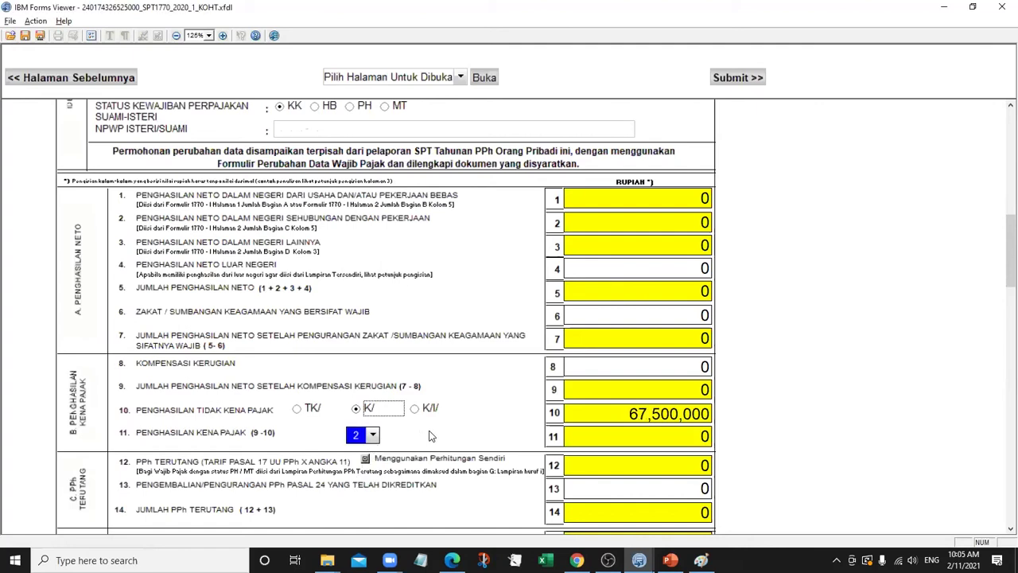
scroll(428, 435, "down", 5)
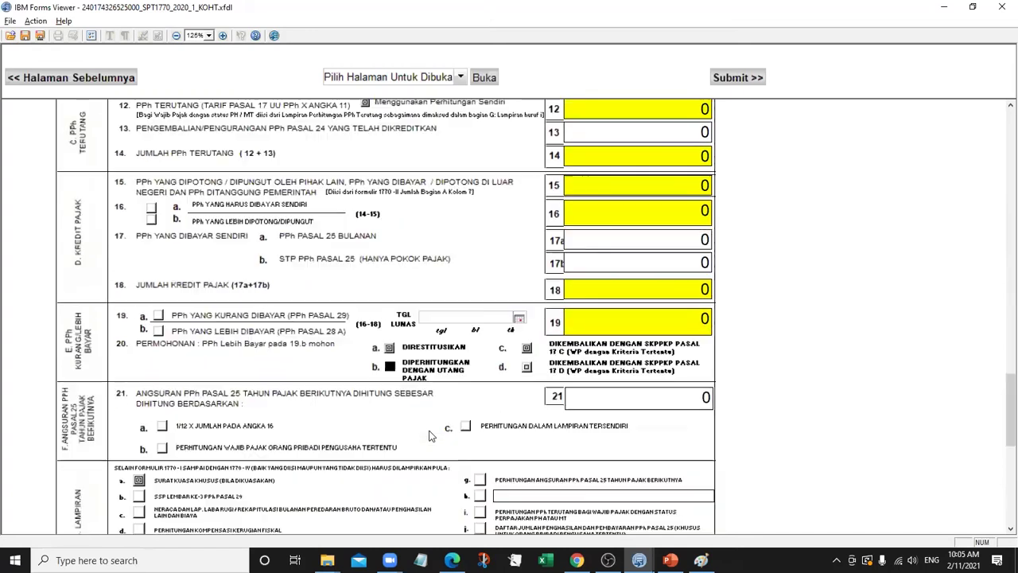
scroll(428, 435, "down", 2)
scroll(428, 435, "up", 5)
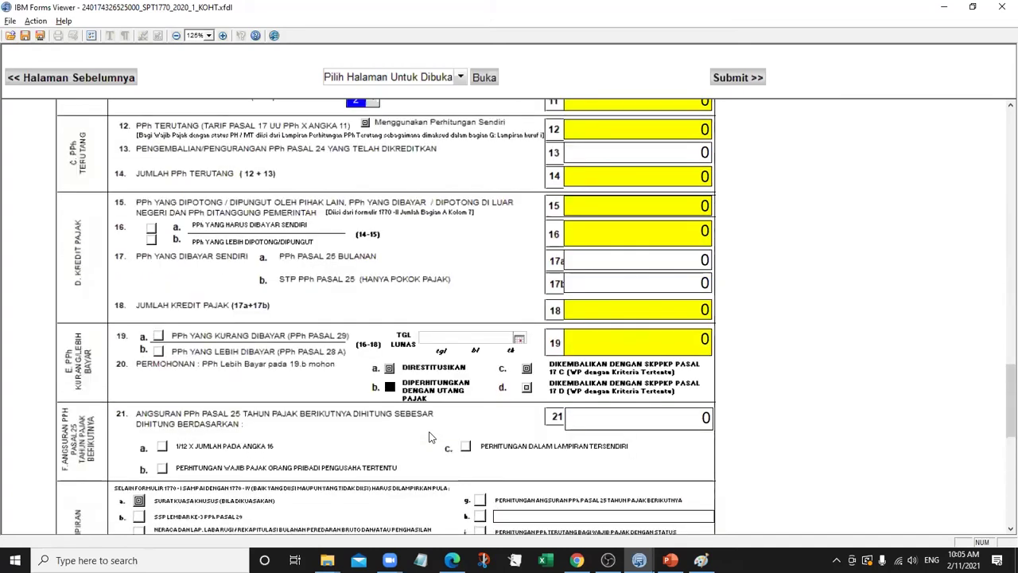
scroll(430, 433, "up", 5)
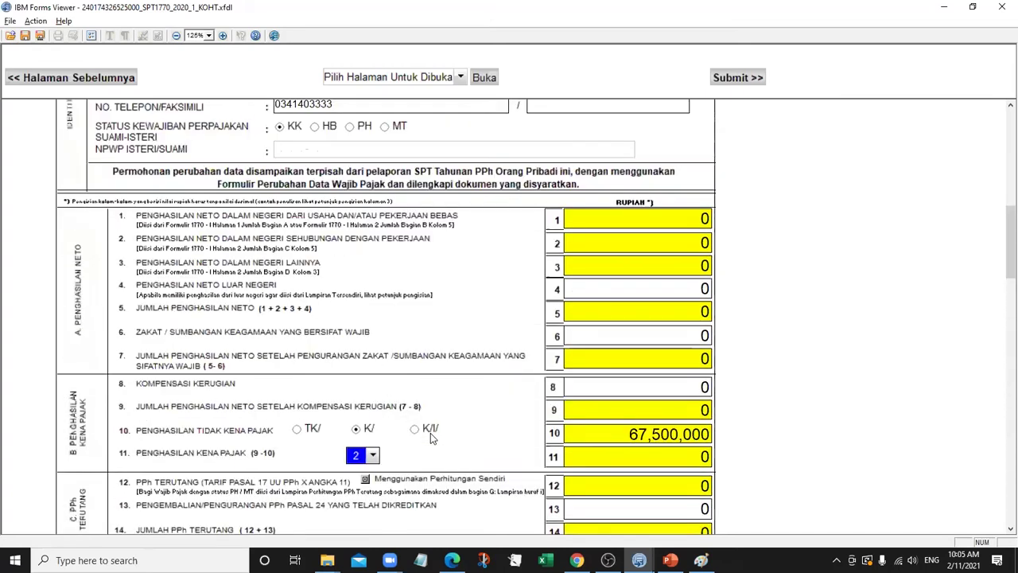
scroll(431, 439, "up", 2)
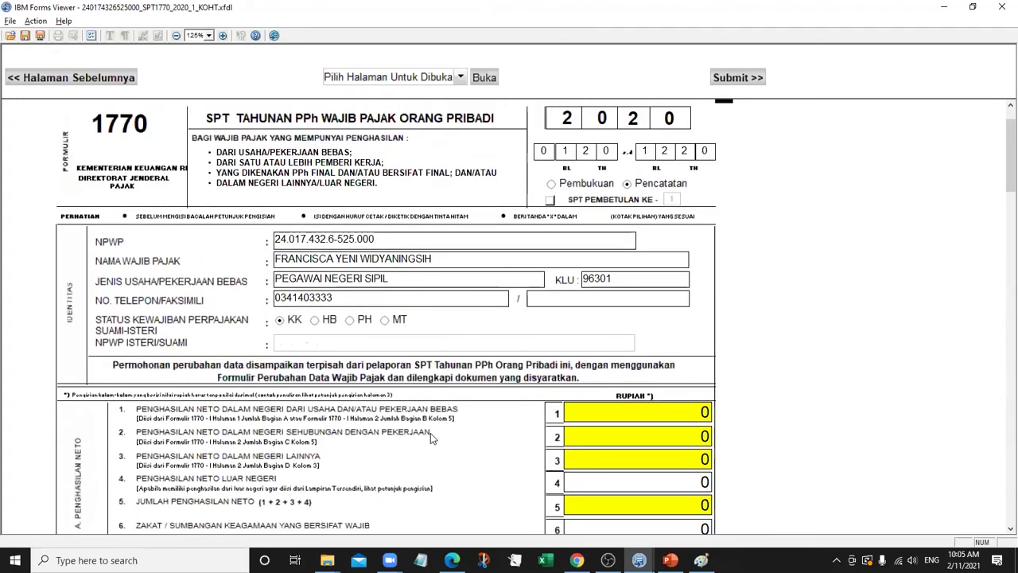
scroll(431, 433, "down", 5)
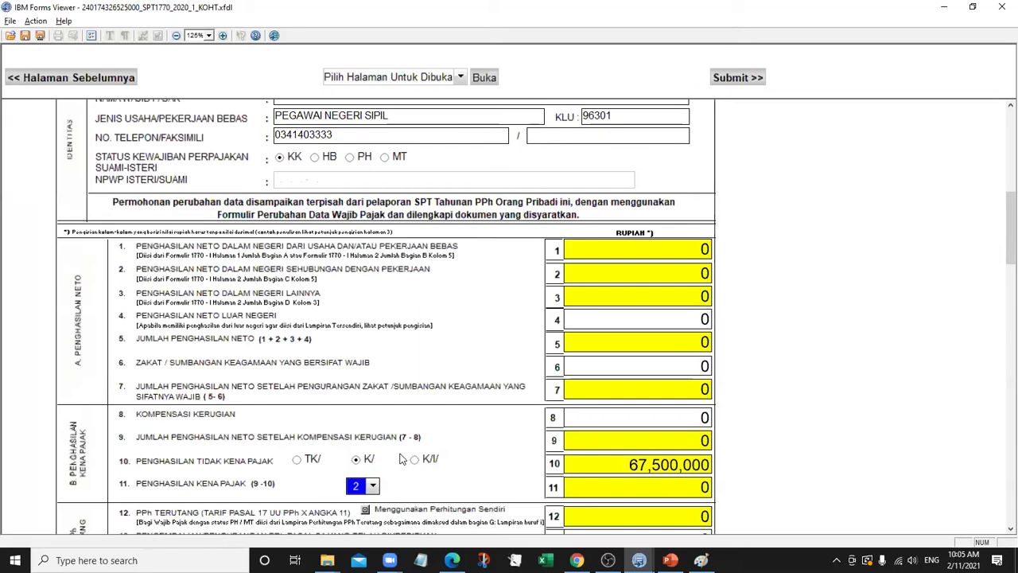
left_click(297, 460)
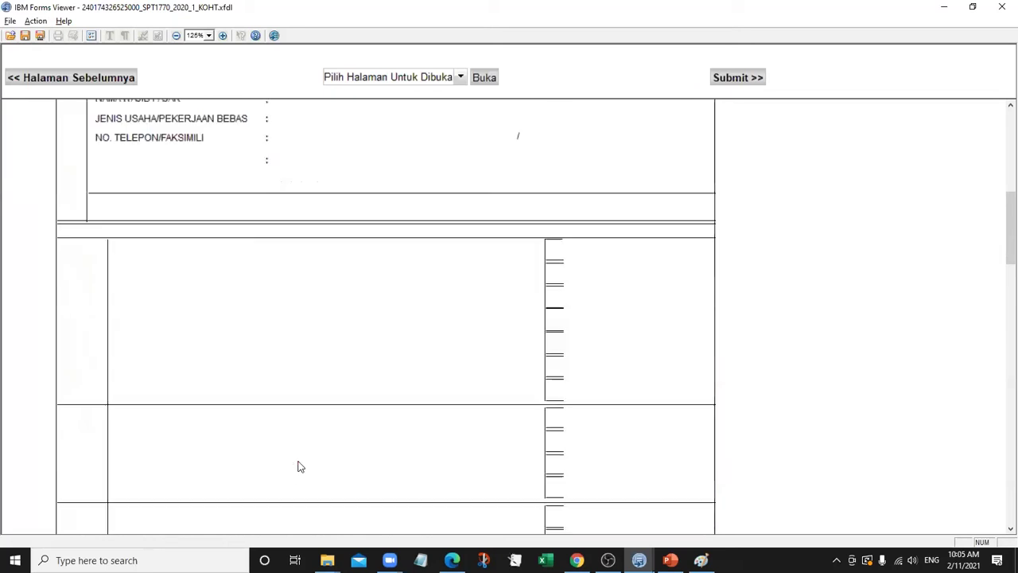
left_click(358, 462)
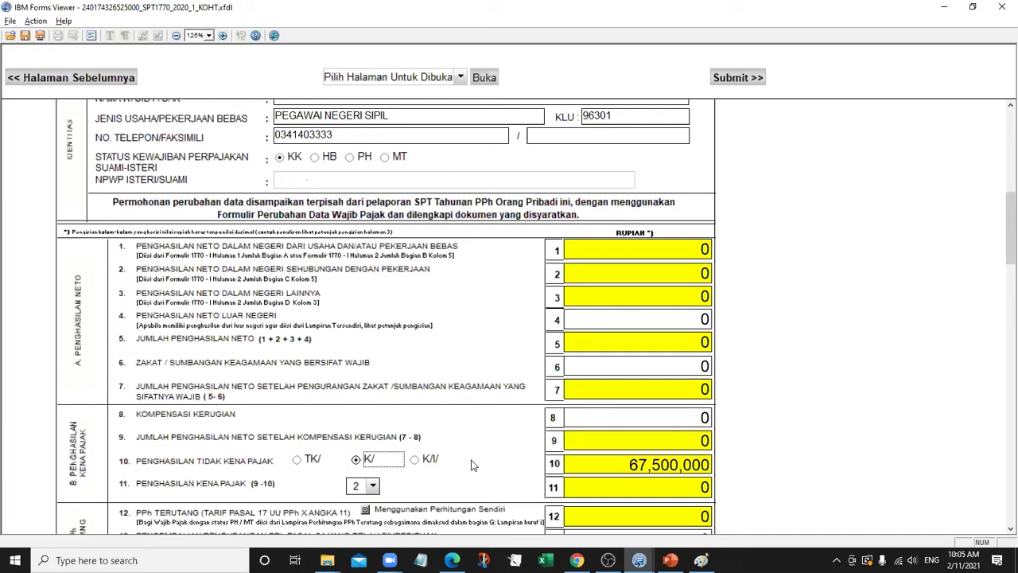
scroll(471, 465, "up", 5)
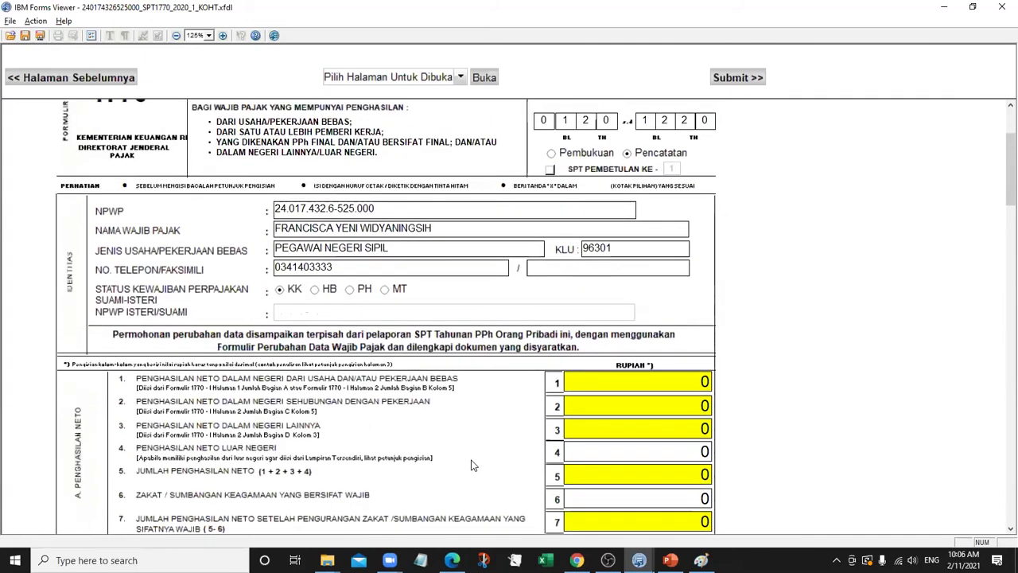
left_click(385, 290)
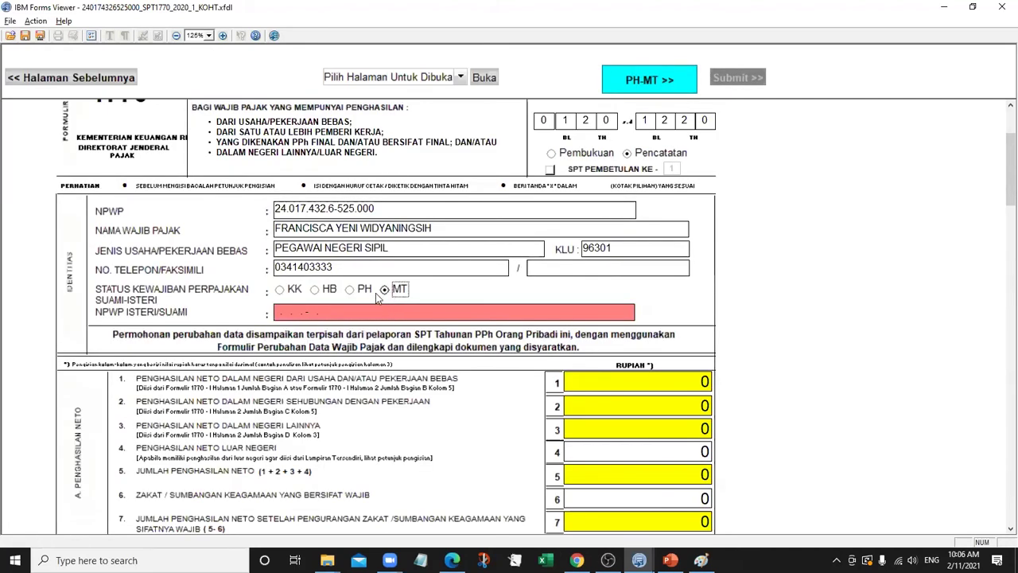
left_click(280, 291)
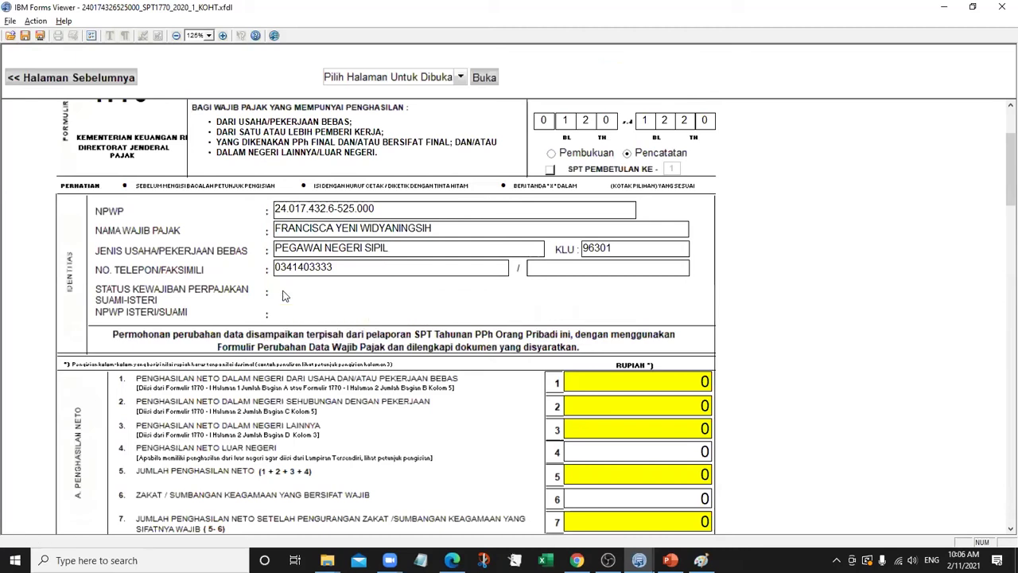
scroll(474, 524, "down", 1)
scroll(470, 517, "down", 3)
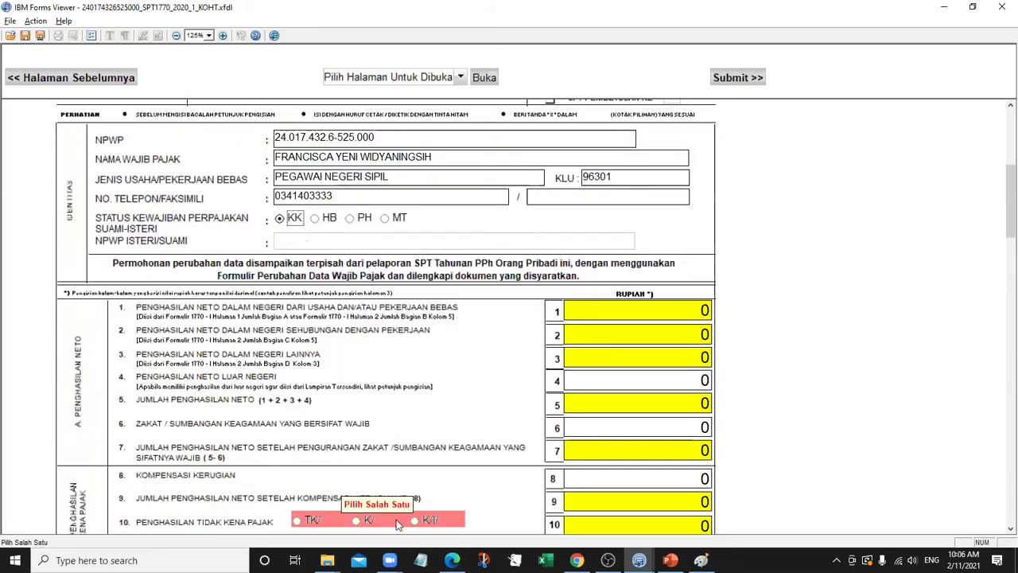
scroll(391, 496, "down", 1)
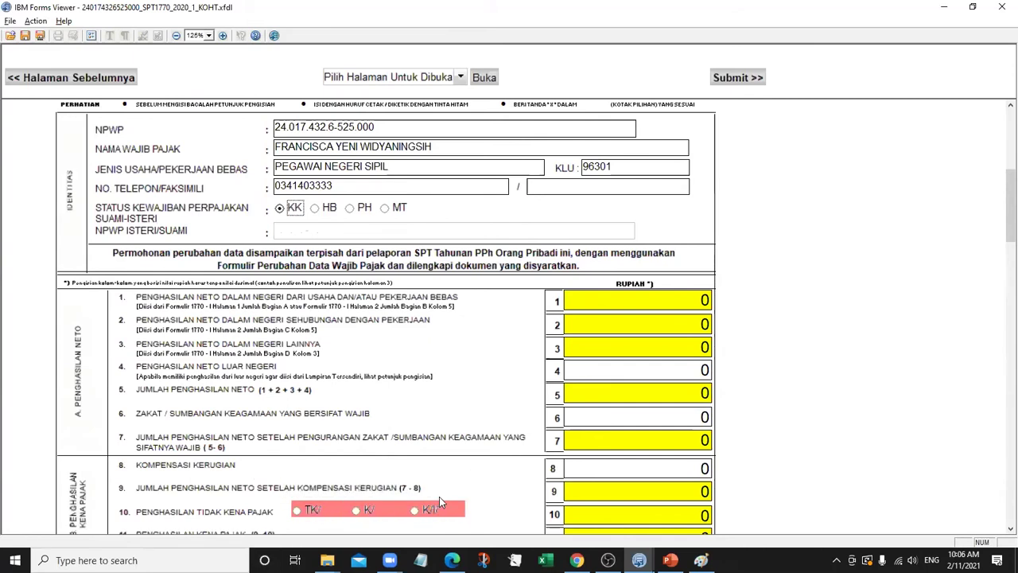
scroll(441, 499, "down", 1)
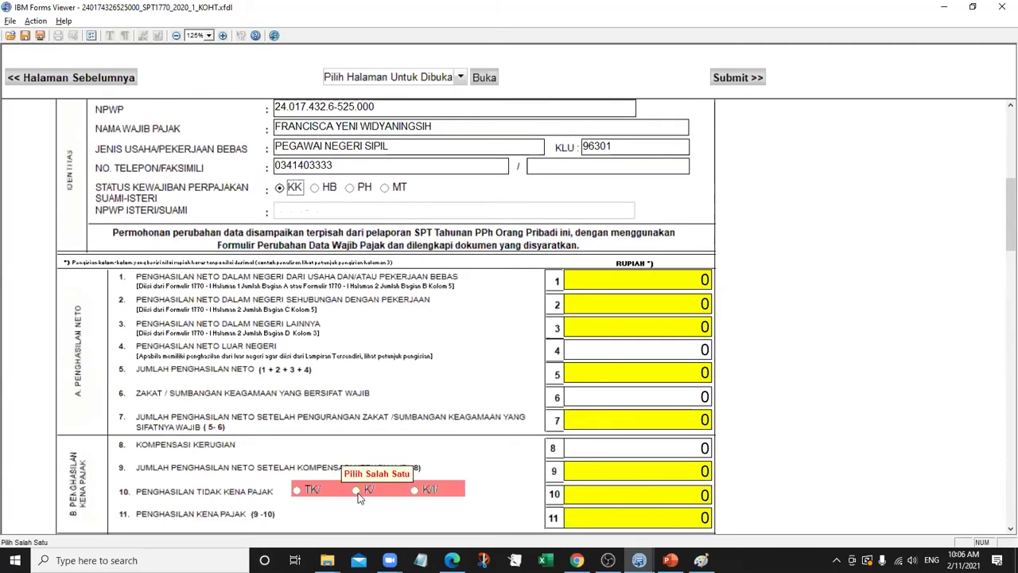
Select TK/ in row 10 with 1 dependant, giving 58,500,000 non-taxable income.
left_click(296, 490)
scroll(559, 399, "down", 2)
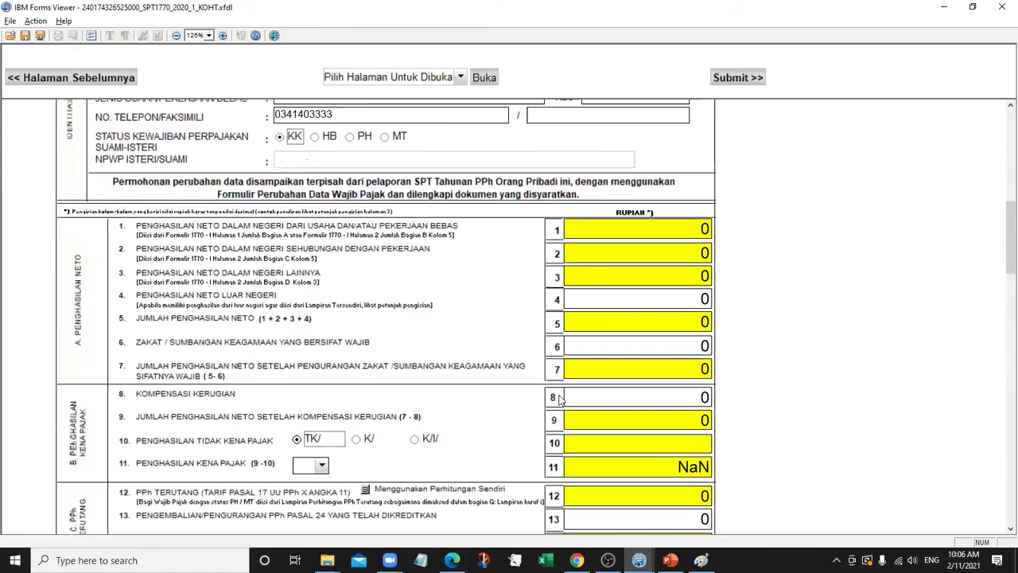
scroll(559, 399, "down", 1)
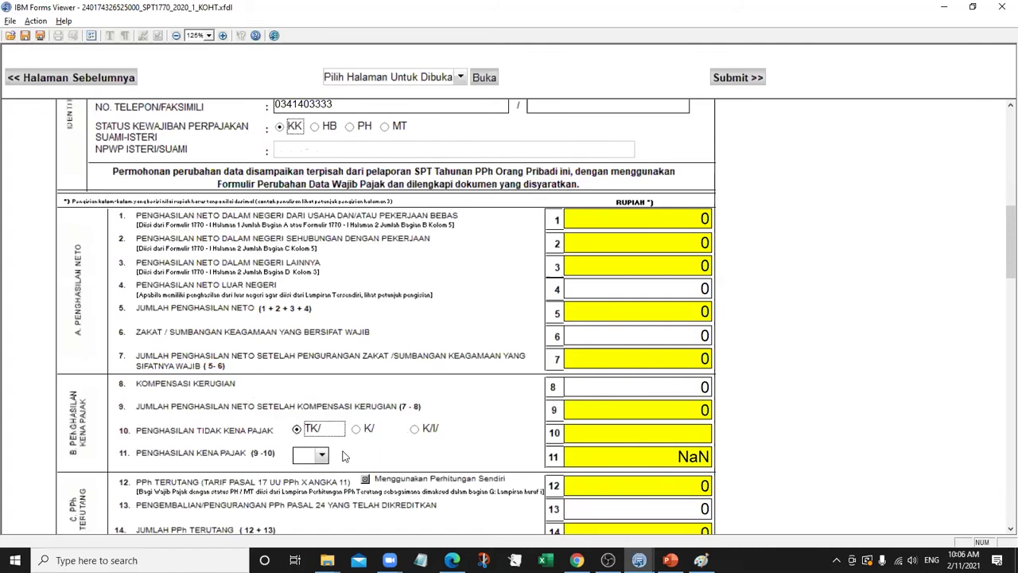
left_click(322, 455)
left_click(322, 456)
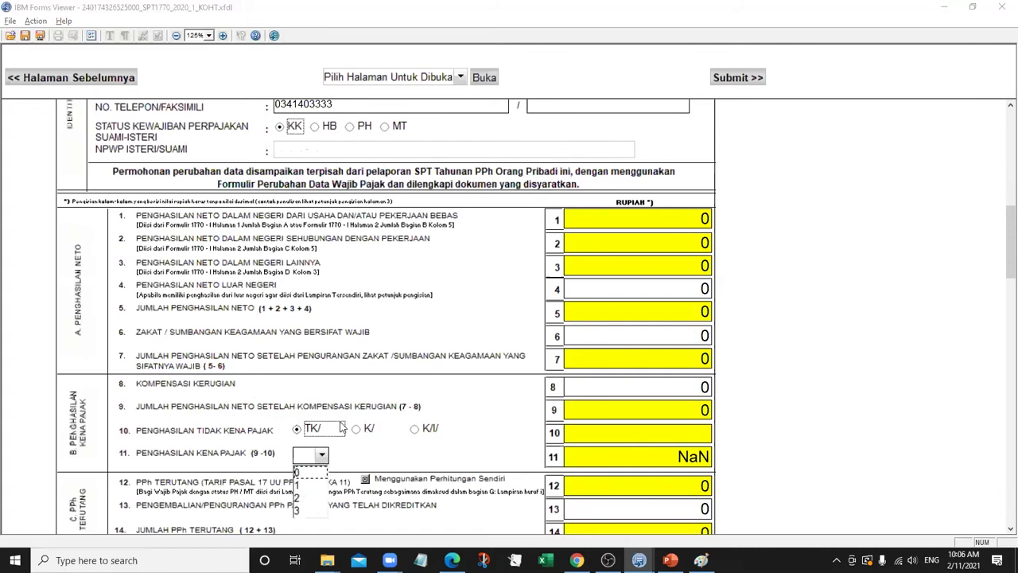
left_click(313, 489)
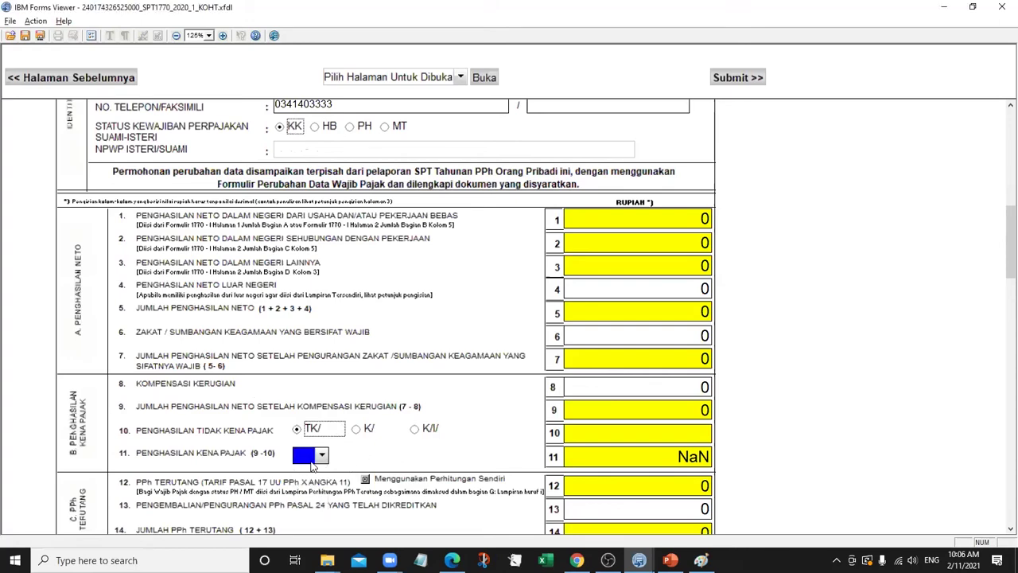
left_click(322, 457)
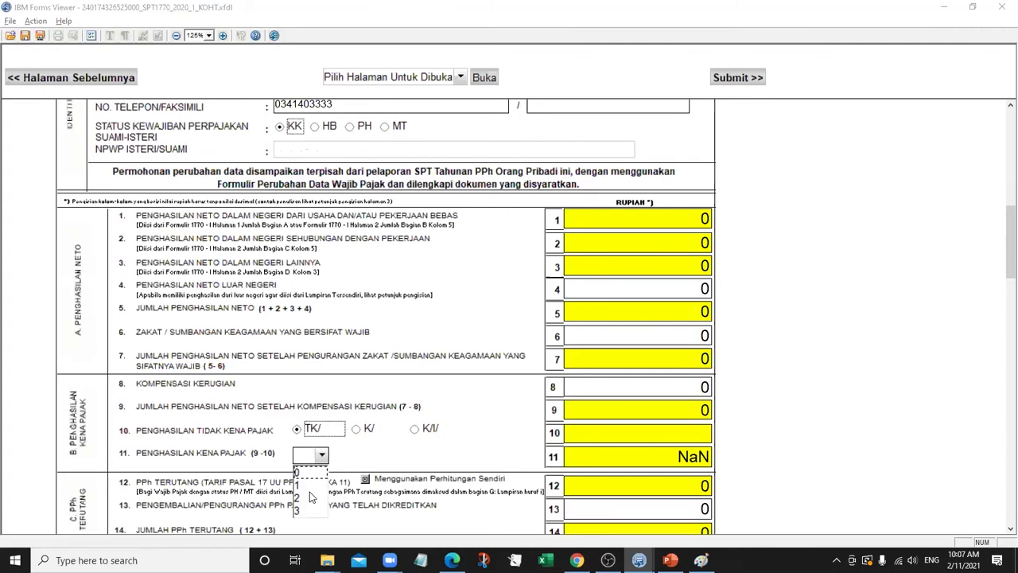
left_click(310, 486)
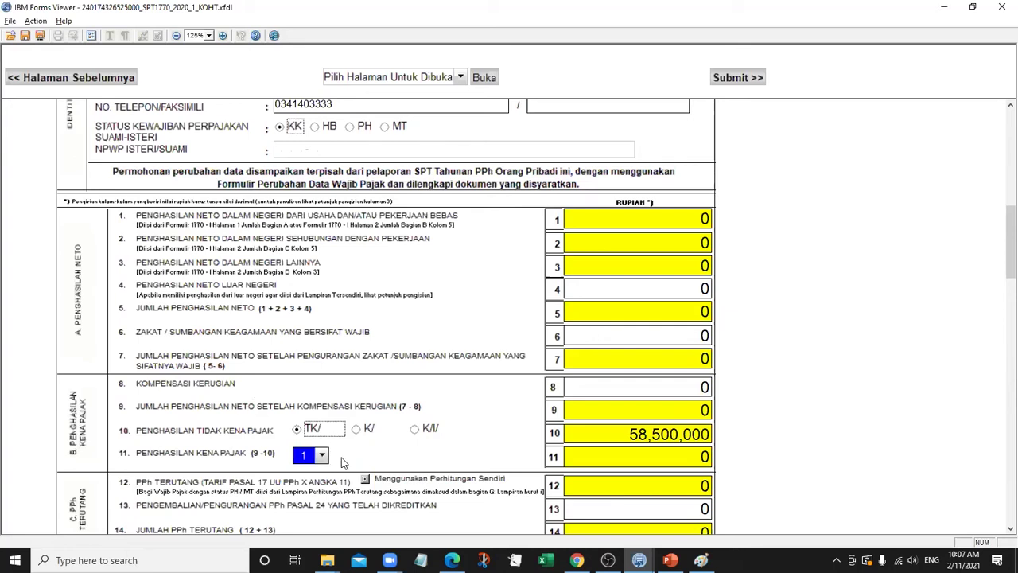
scroll(364, 466, "down", 3)
scroll(358, 483, "down", 6)
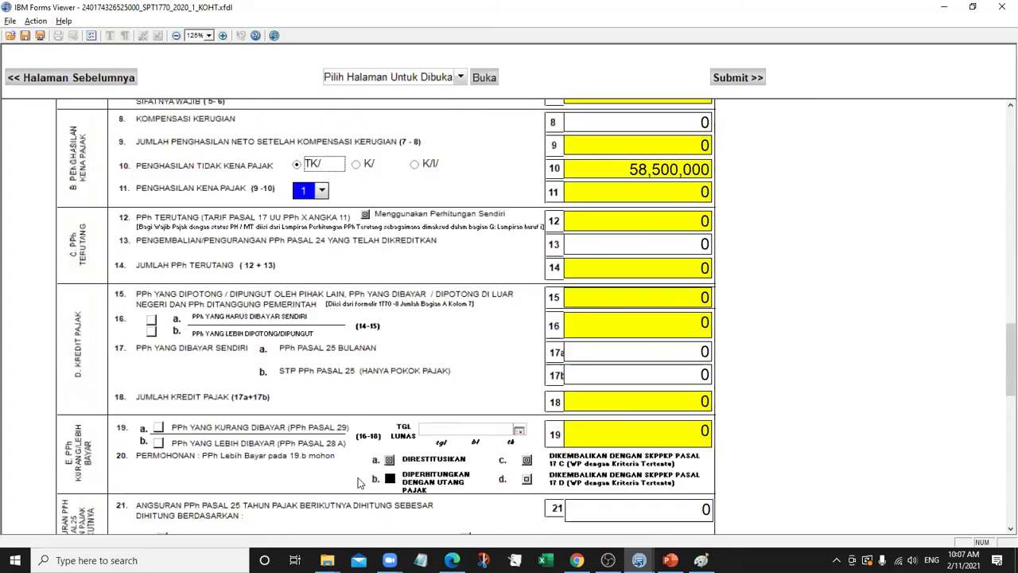
scroll(360, 484, "down", 3)
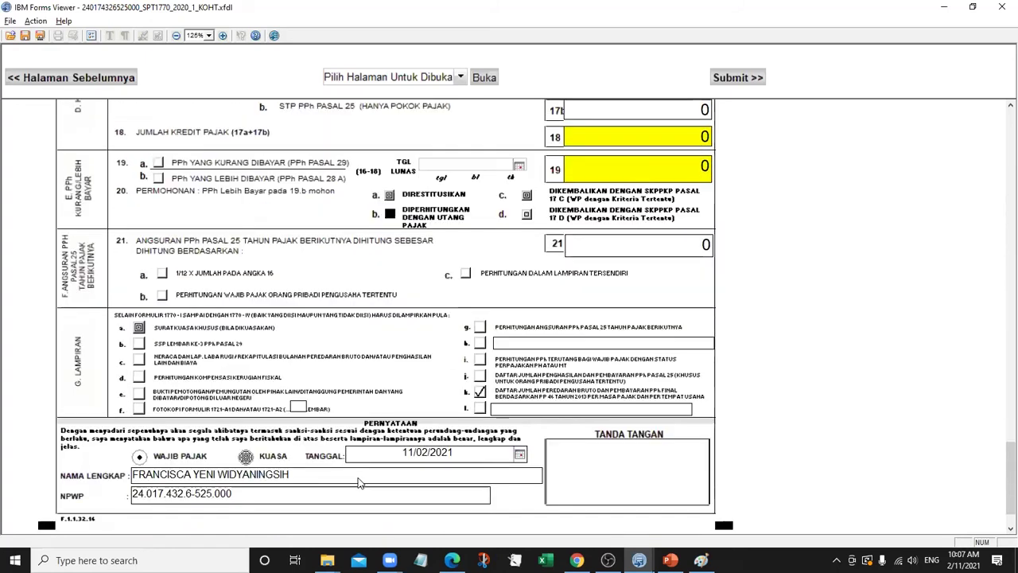
scroll(746, 135, "up", 5)
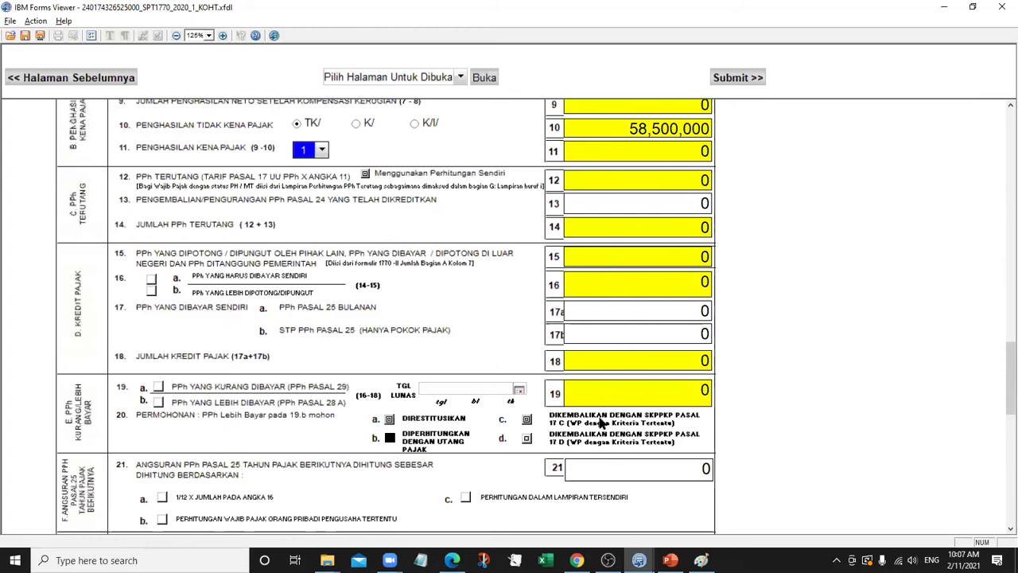
scroll(605, 430, "up", 1)
scroll(604, 430, "down", 5)
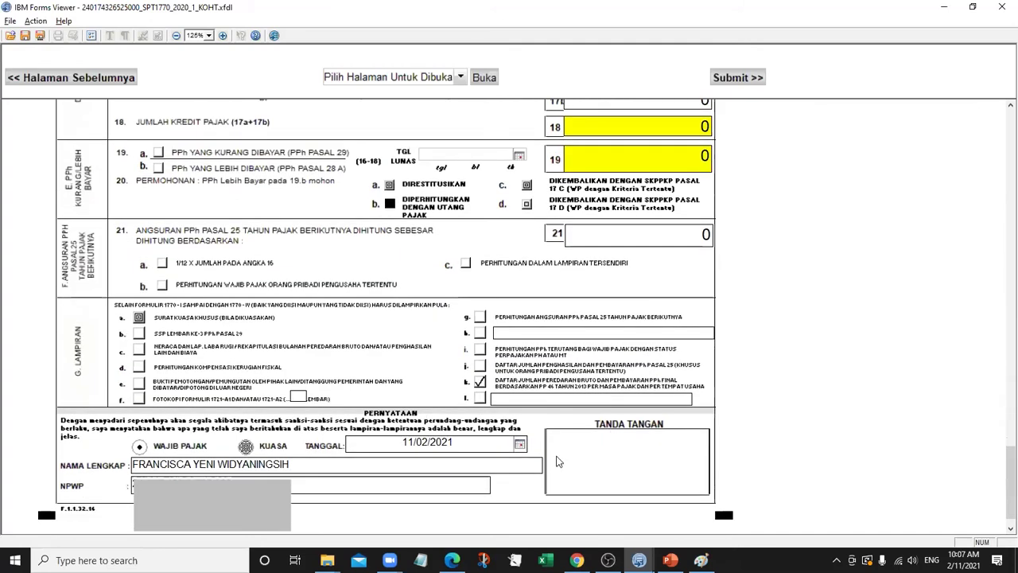
left_click(519, 444)
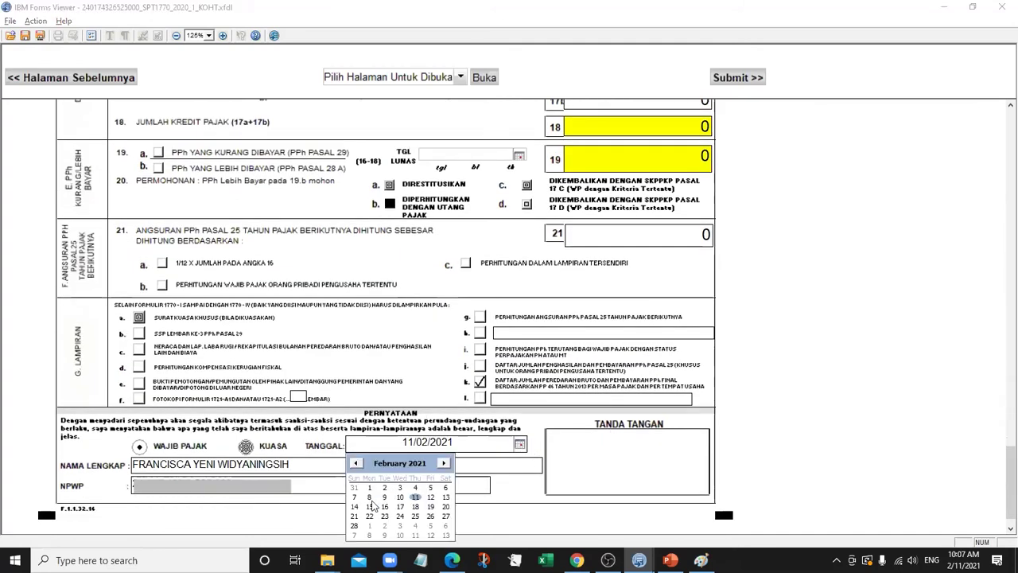
left_click(415, 496)
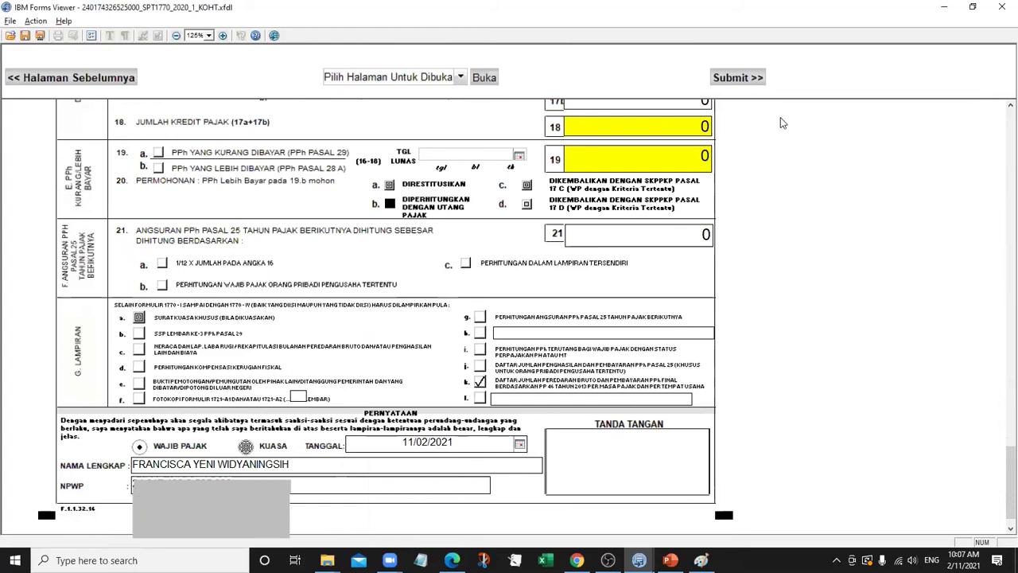
scroll(636, 521, "up", 5)
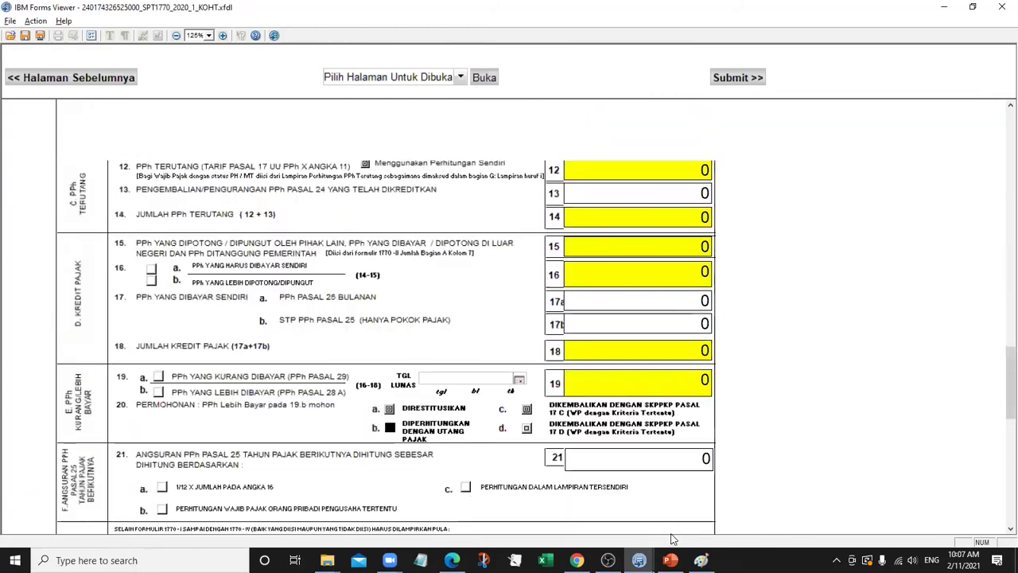
scroll(775, 354, "up", 10)
scroll(781, 352, "up", 5)
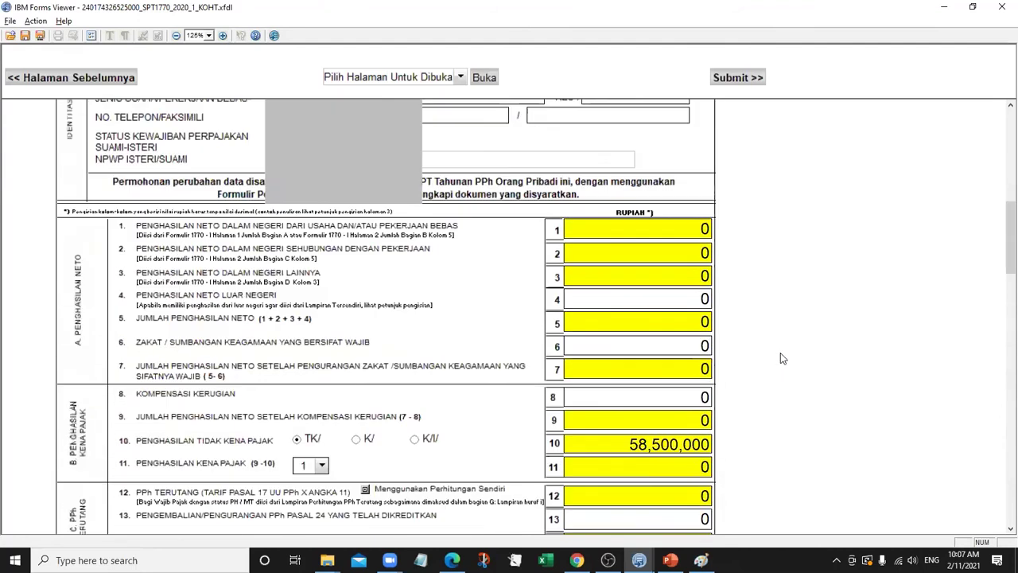
Open the Submit Online page, then bring up meeting window previews and the browser's recent sites.
left_click(758, 76)
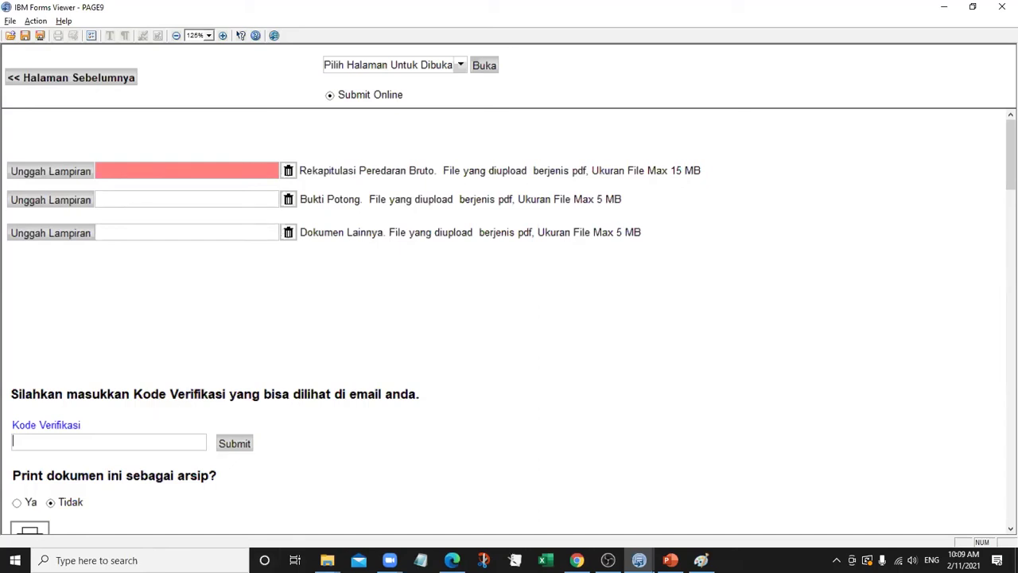
left_click(389, 560)
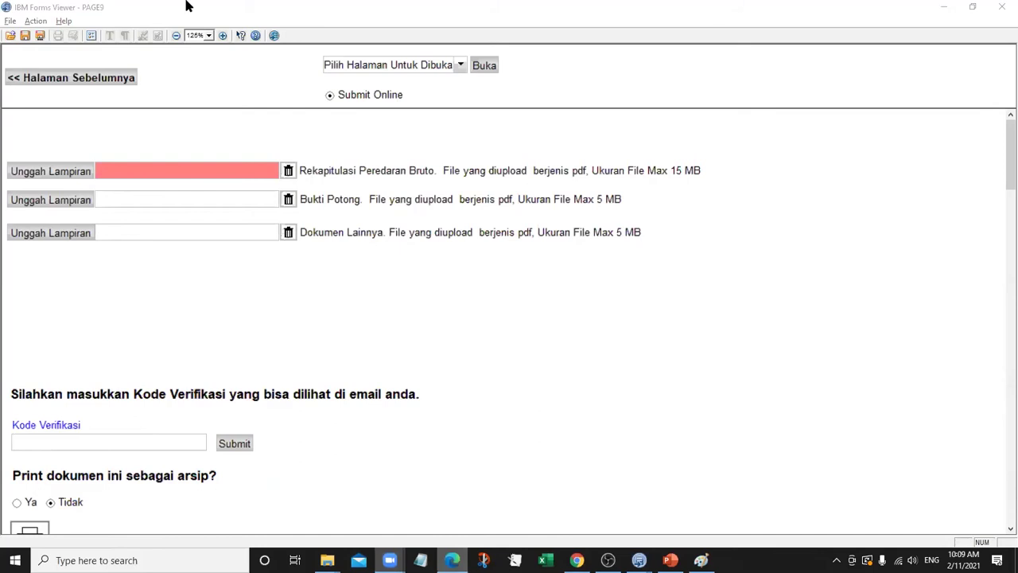
key("super+alt+5")
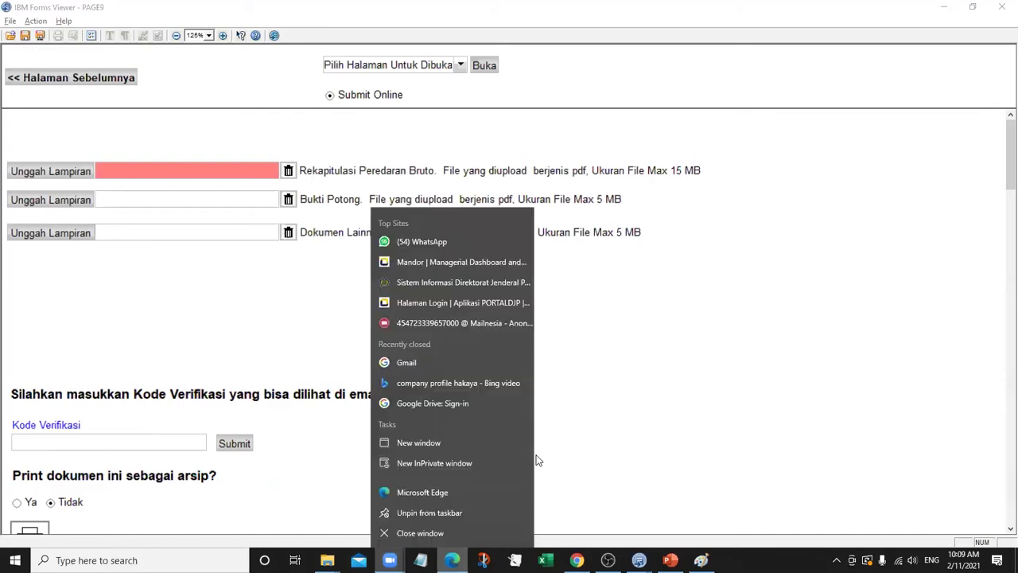
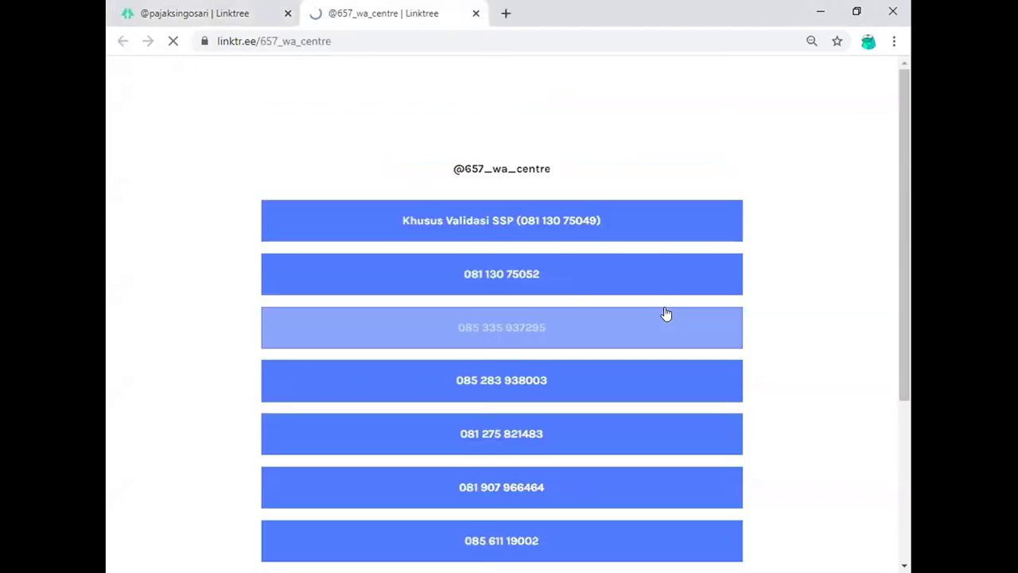
Open Konsultasi Dengan AR in Linktree and scroll through the per-district AR contacts.
scroll(566, 287, "down", 2)
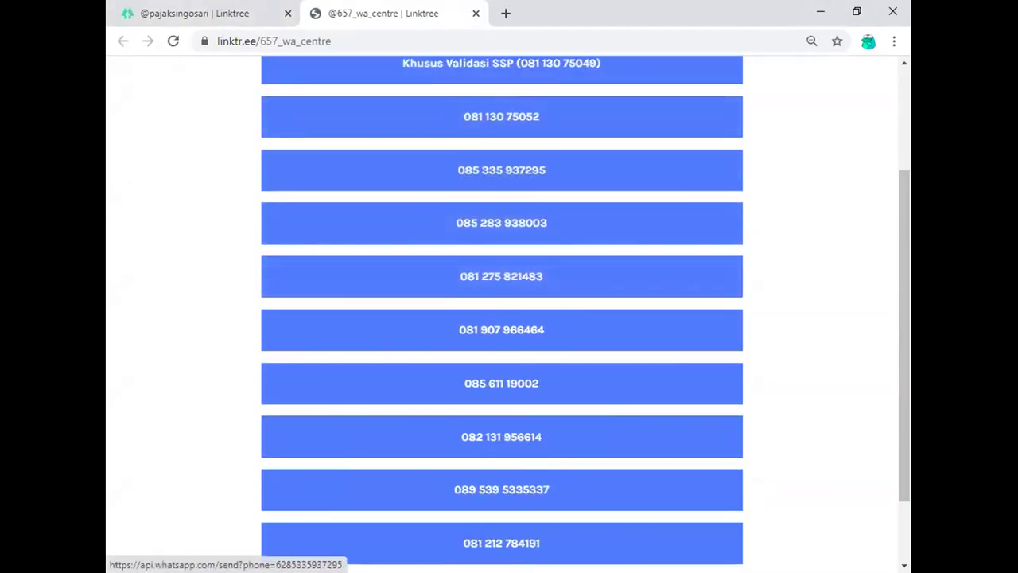
left_click(222, 14)
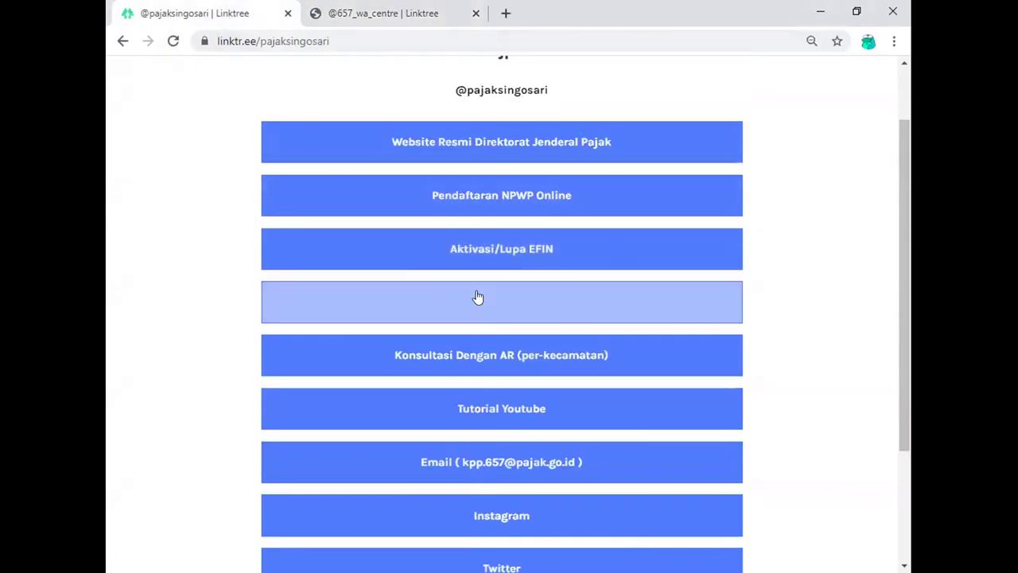
left_click(506, 363)
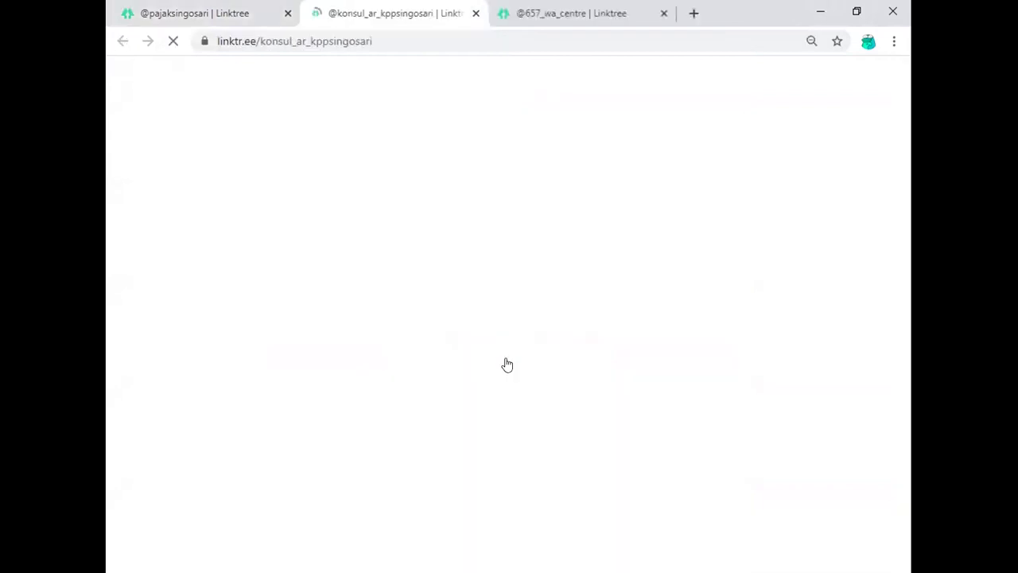
scroll(627, 222, "down", 1)
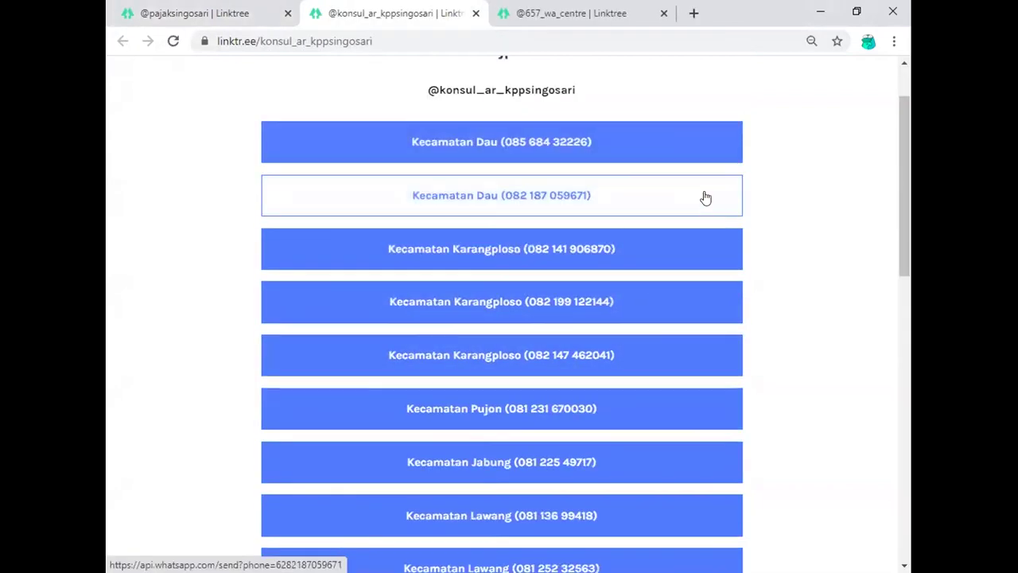
scroll(704, 195, "down", 1)
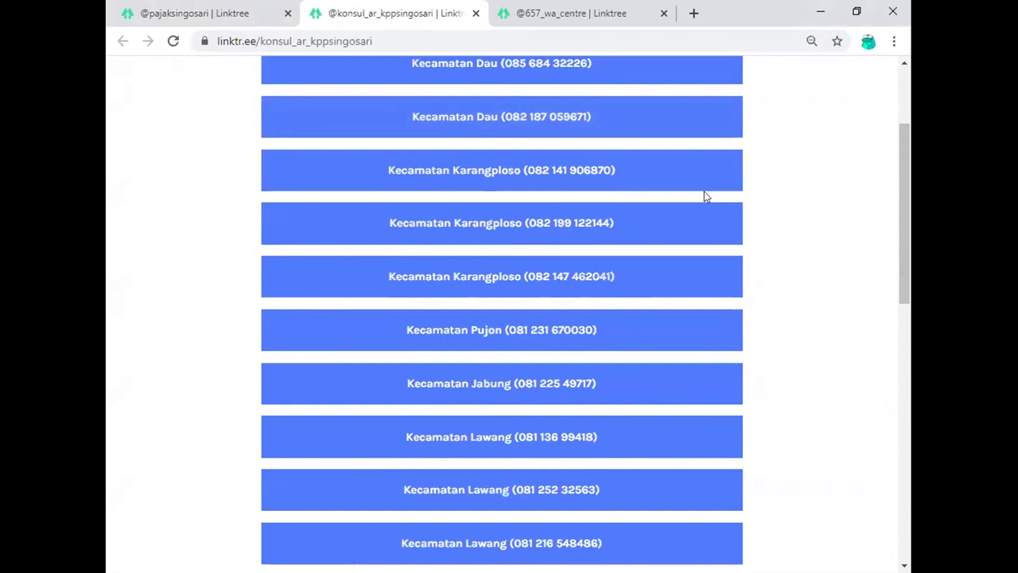
scroll(703, 196, "down", 1)
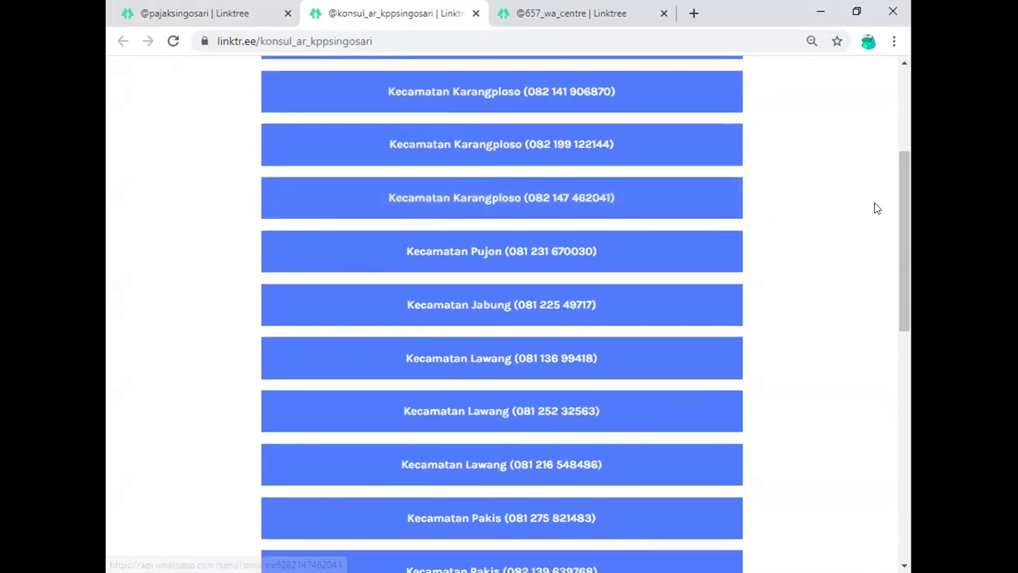
Close the Linktree tabs so only the DJP Online login page remains.
left_click_drag(906, 210, 596, 22)
left_click(539, 9)
left_click_drag(904, 310, 903, 246)
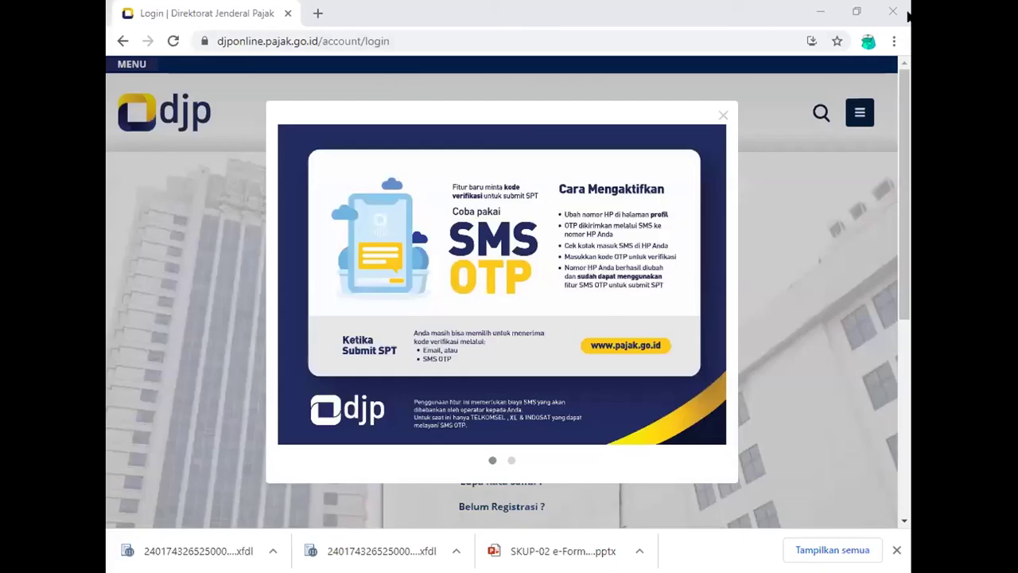
Dismiss the SMS OTP notice and log in with the account password and captcha.
left_click(721, 116)
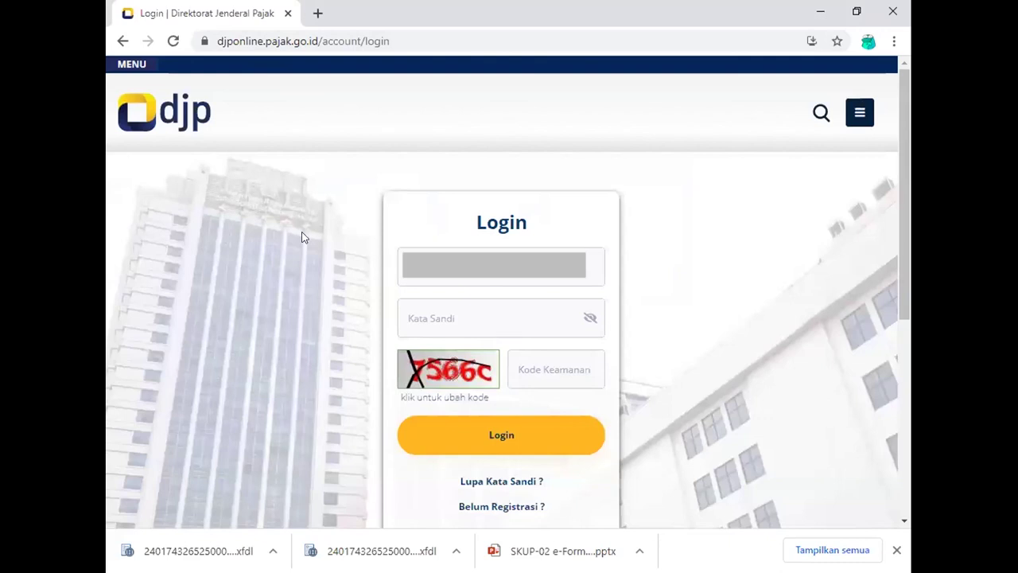
left_click(504, 311)
left_click(552, 429)
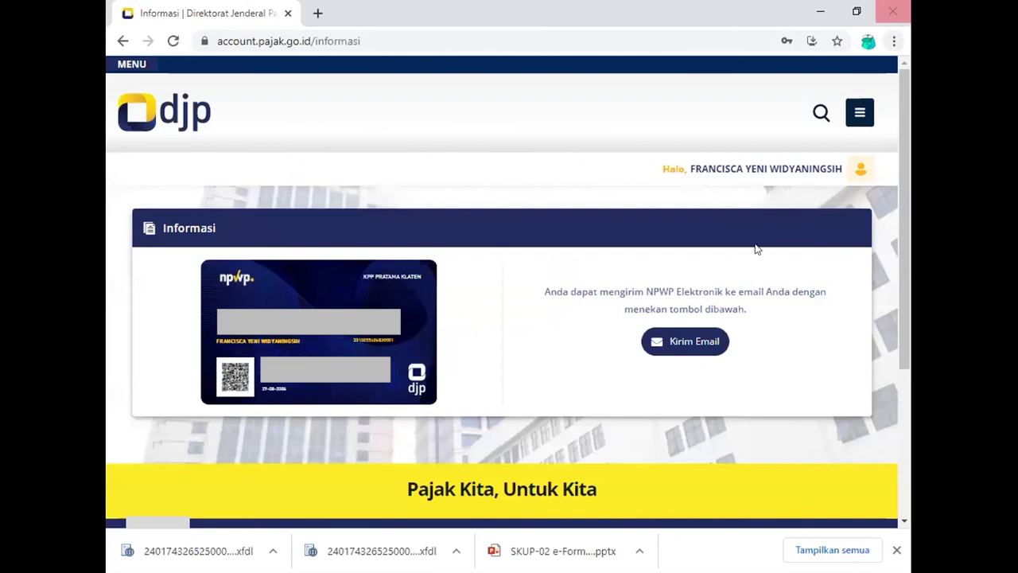
Review the Info Perpajakan tab in PROFIL, then go to the BAYAR page.
left_click(862, 115)
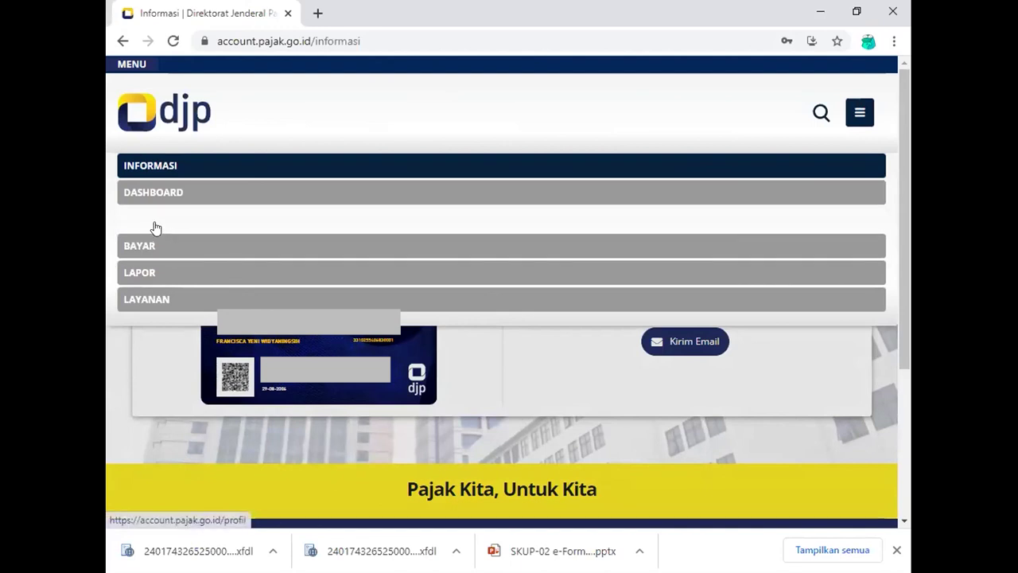
left_click(156, 228)
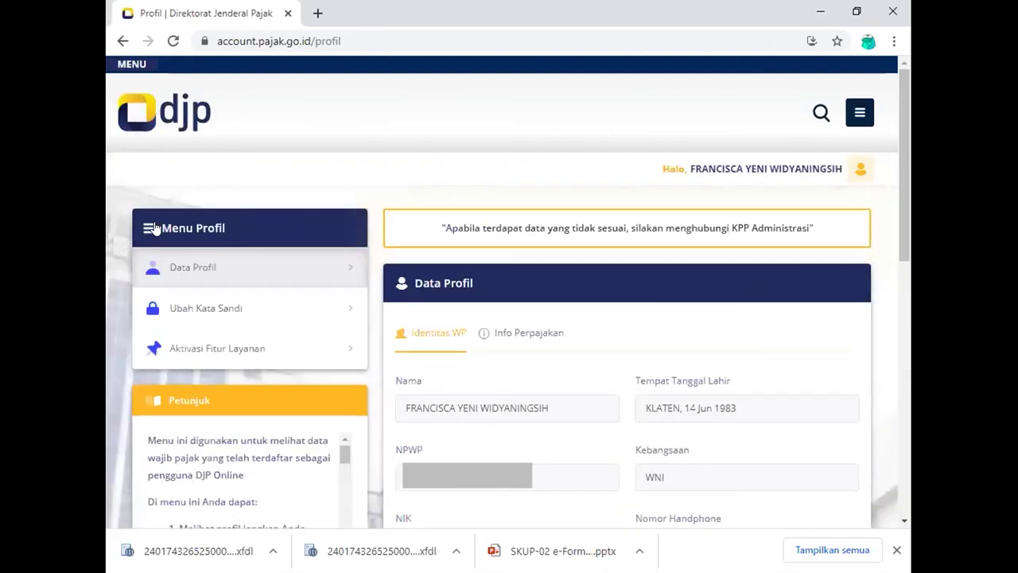
scroll(156, 228, "down", 3)
left_click(524, 332)
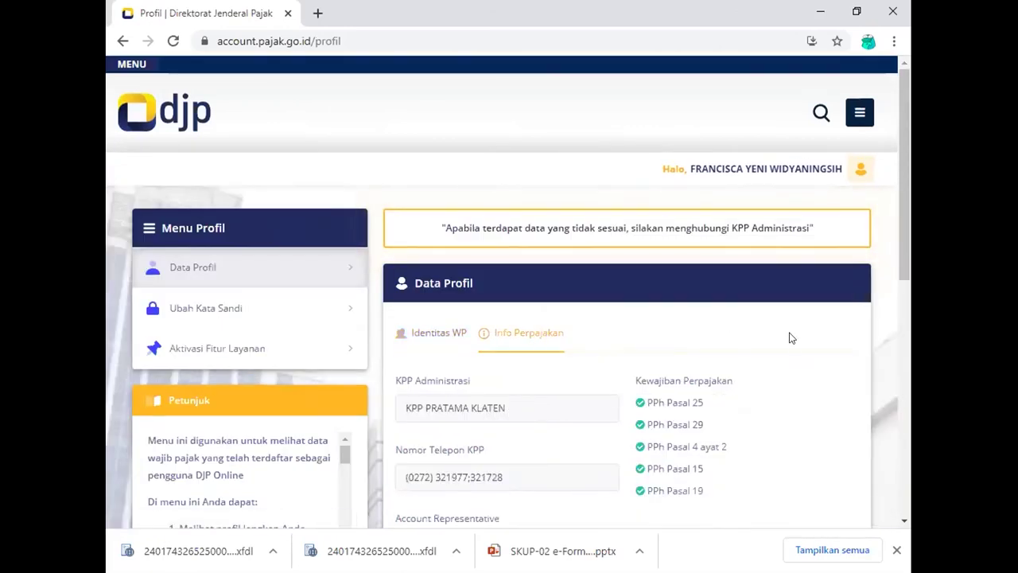
scroll(790, 336, "down", 2)
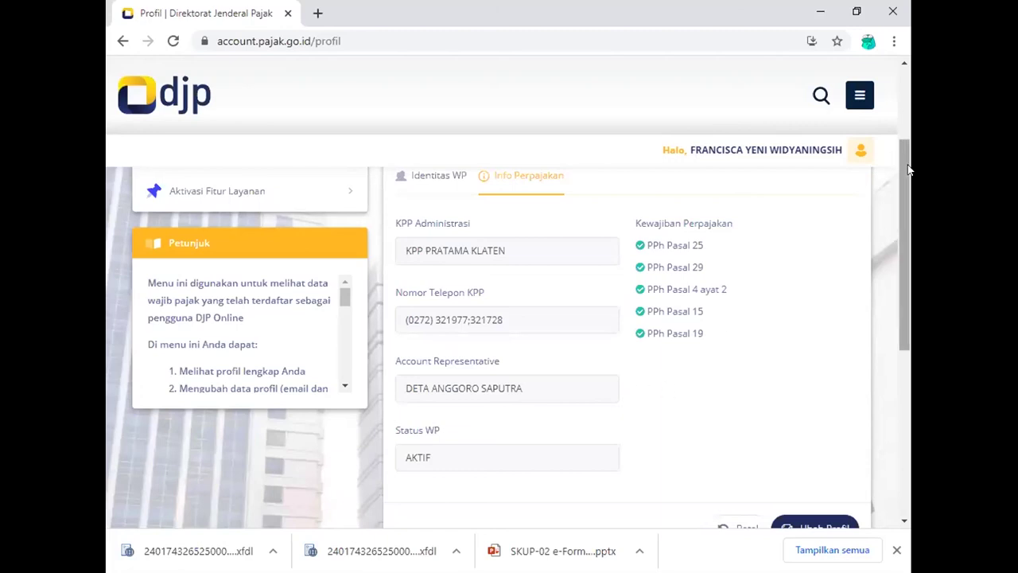
left_click(862, 97)
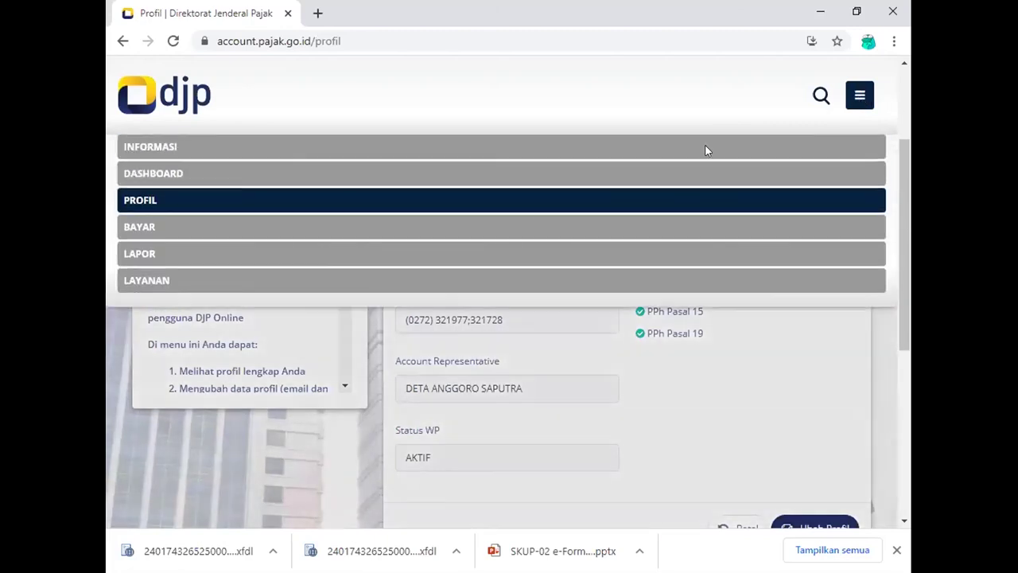
left_click(180, 228)
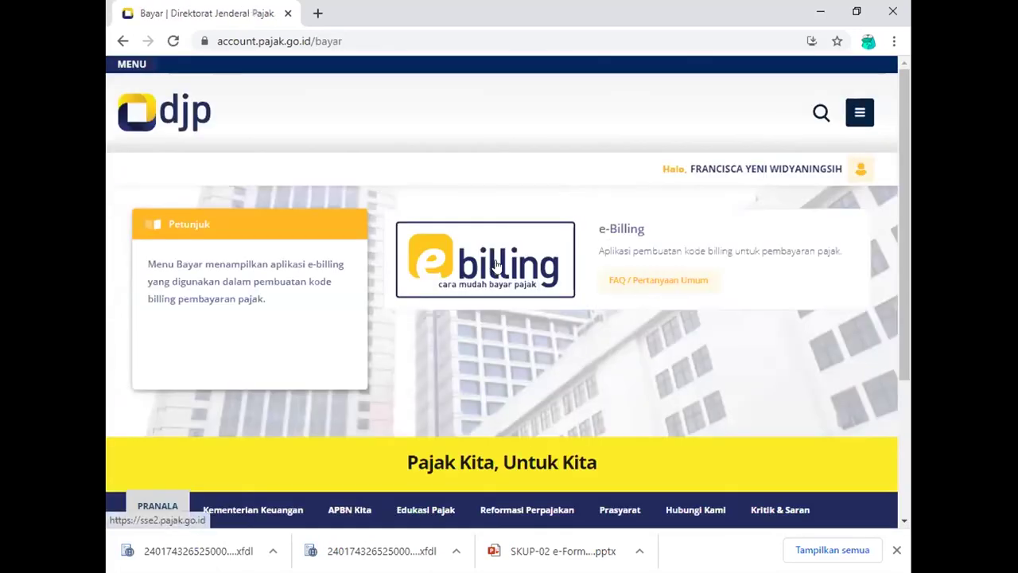
In e-Billing, choose Jenis Pajak 411128-PPh Final and Jenis Setoran 420-Final UMKM Bayar Sendiri.
left_click(506, 265)
scroll(780, 328, "down", 1)
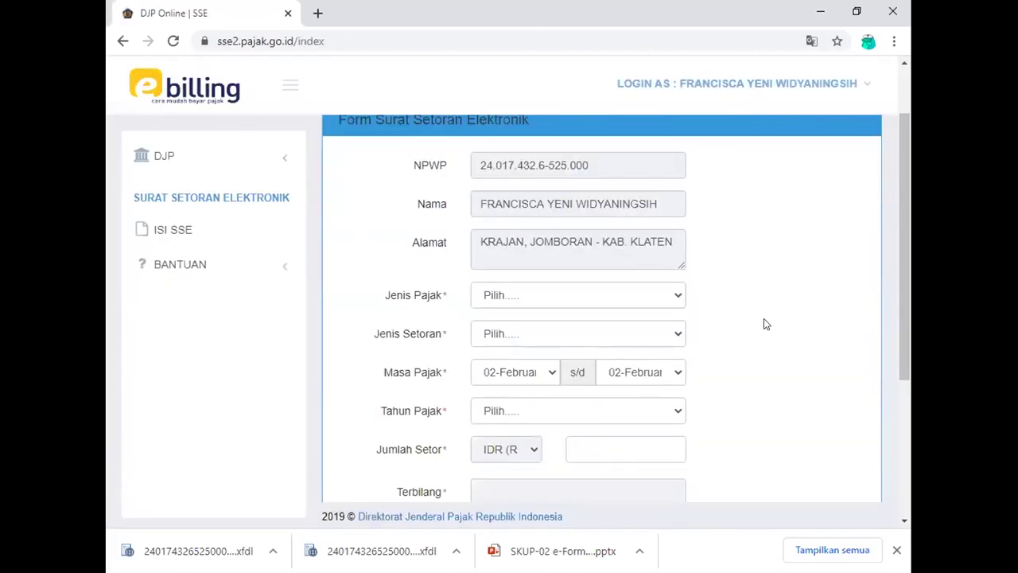
left_click(676, 297)
scroll(605, 239, "down", 1)
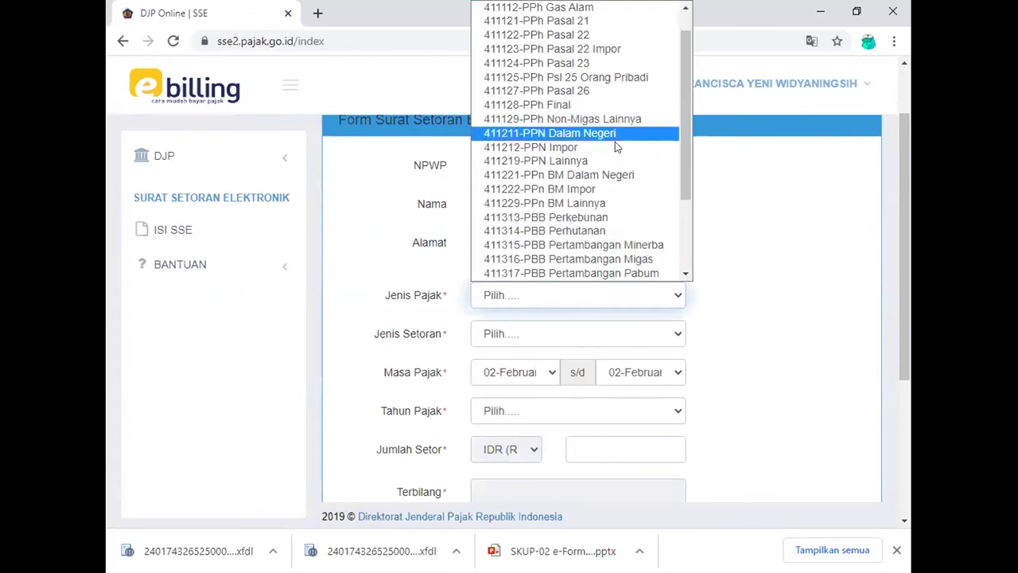
scroll(612, 171, "down", 3)
scroll(608, 173, "up", 3)
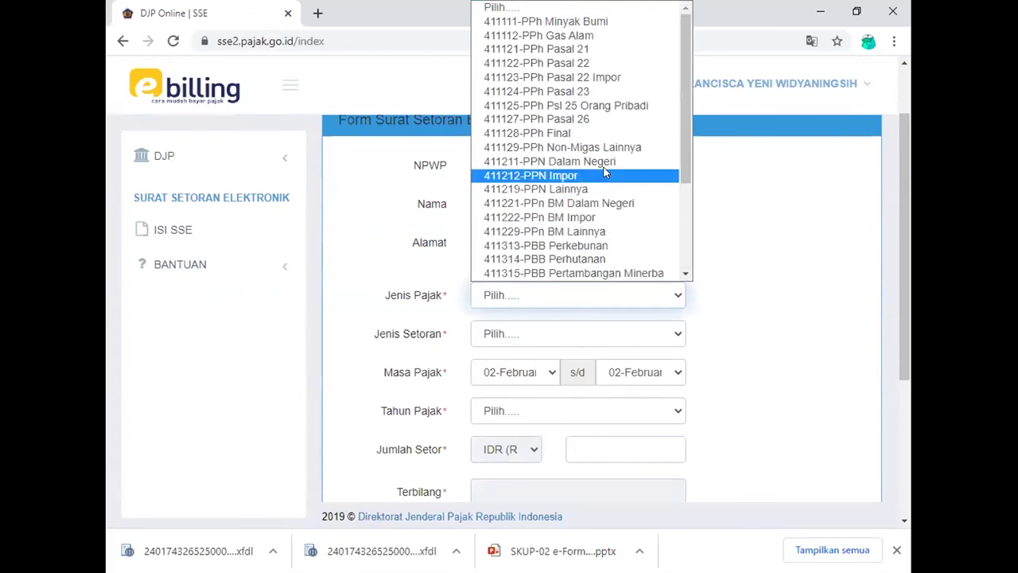
left_click(606, 134)
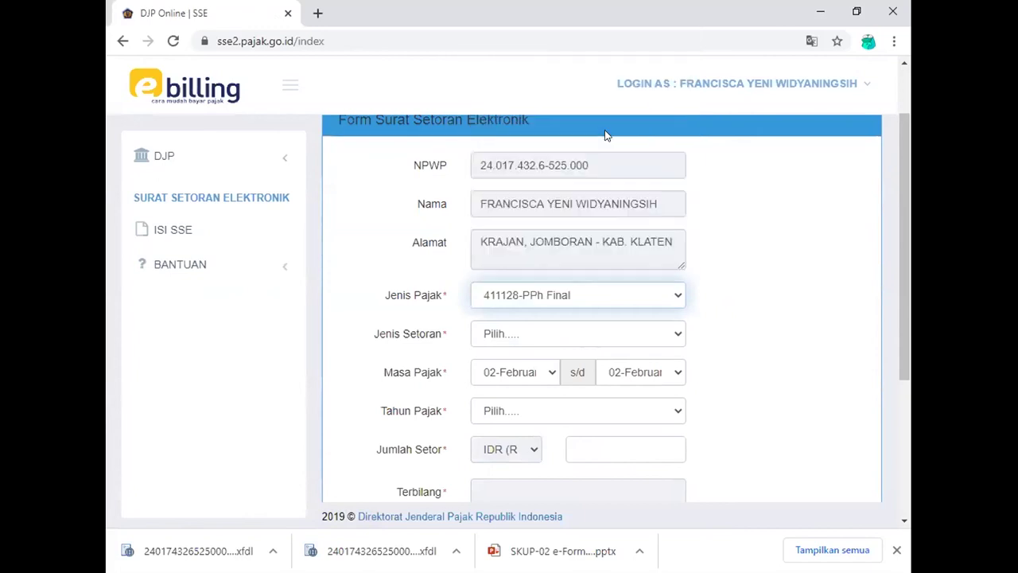
left_click(667, 334)
scroll(636, 301, "down", 1)
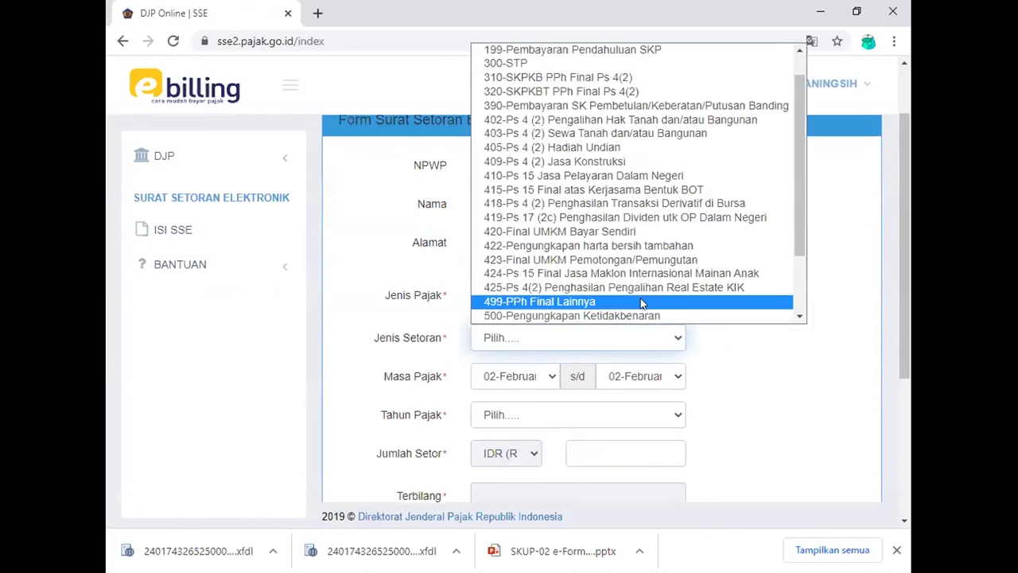
left_click(631, 232)
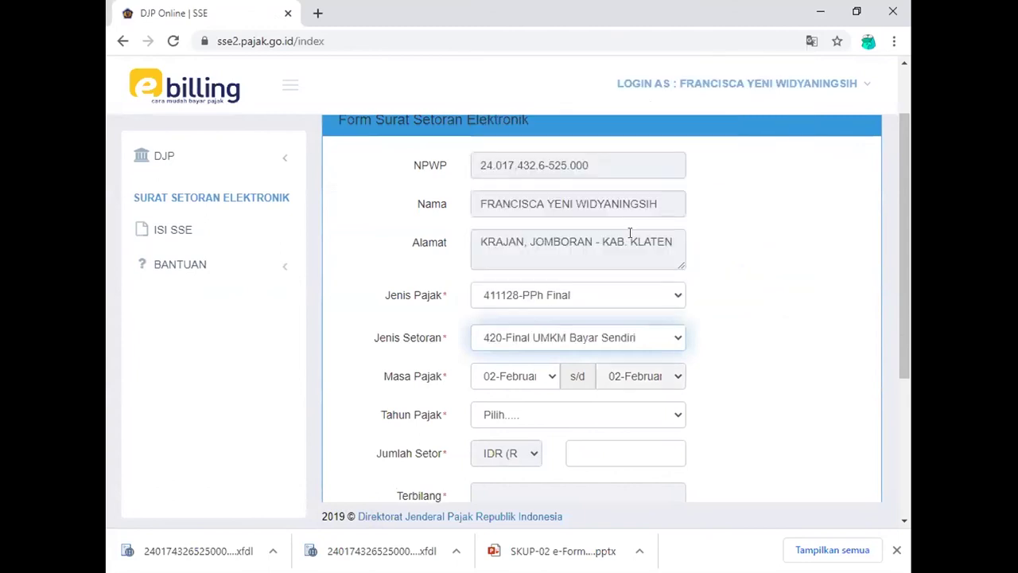
Set Masa Pajak 01-Januari, Tahun Pajak 2021, and Jumlah Setor 100.000.
left_click(549, 377)
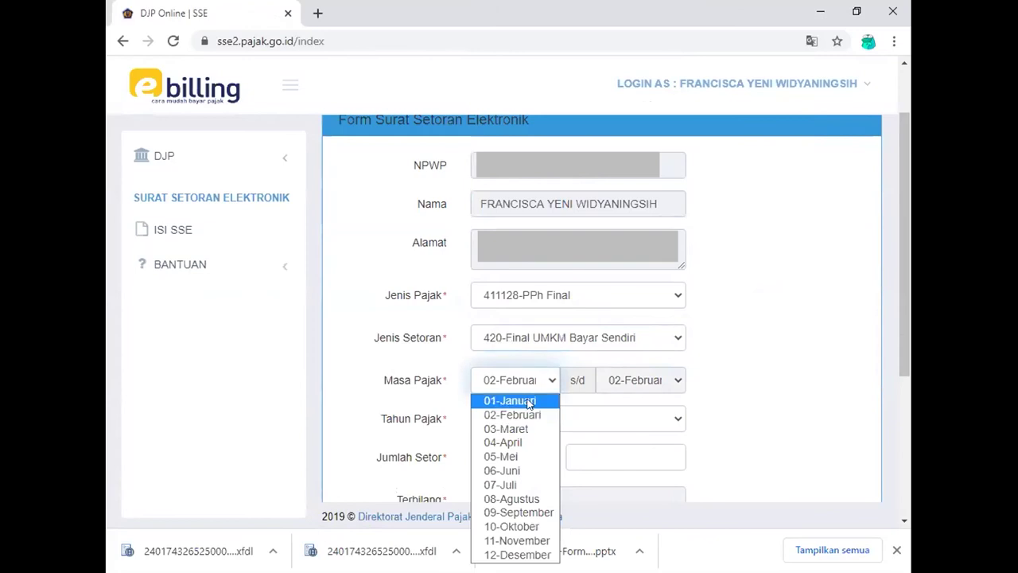
left_click(527, 401)
left_click(659, 417)
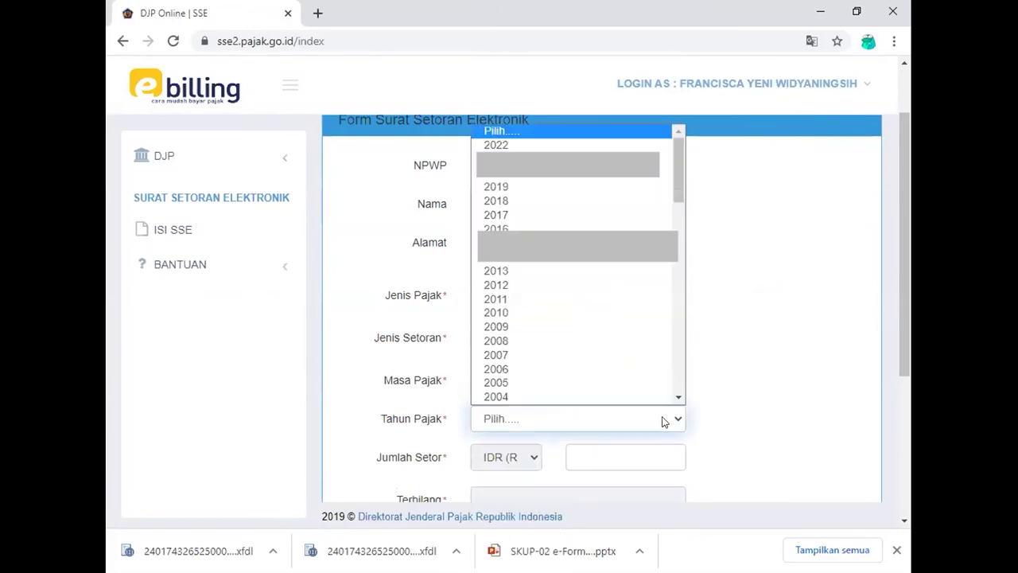
left_click(641, 131)
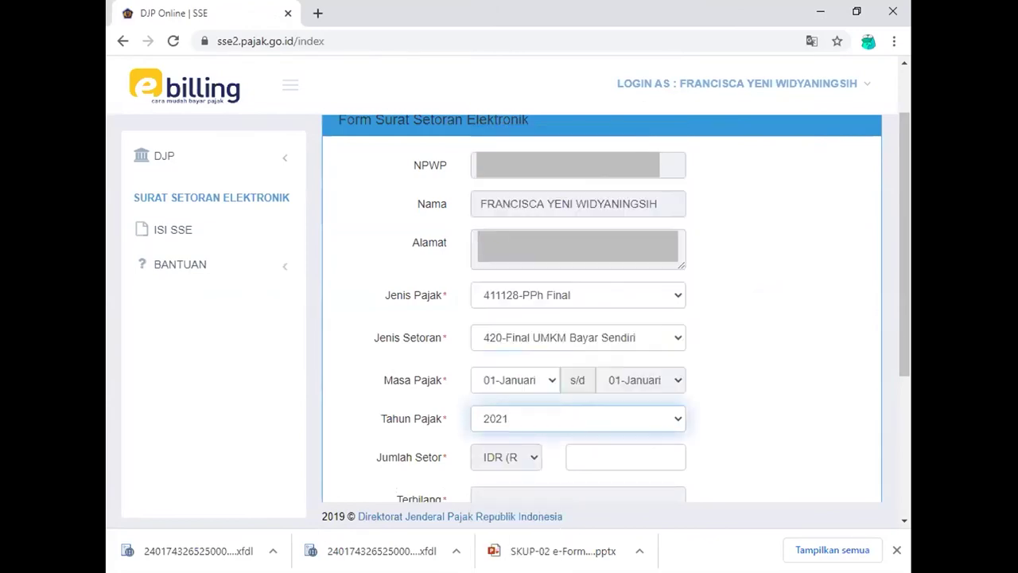
scroll(623, 285, "down", 2)
left_click(653, 291)
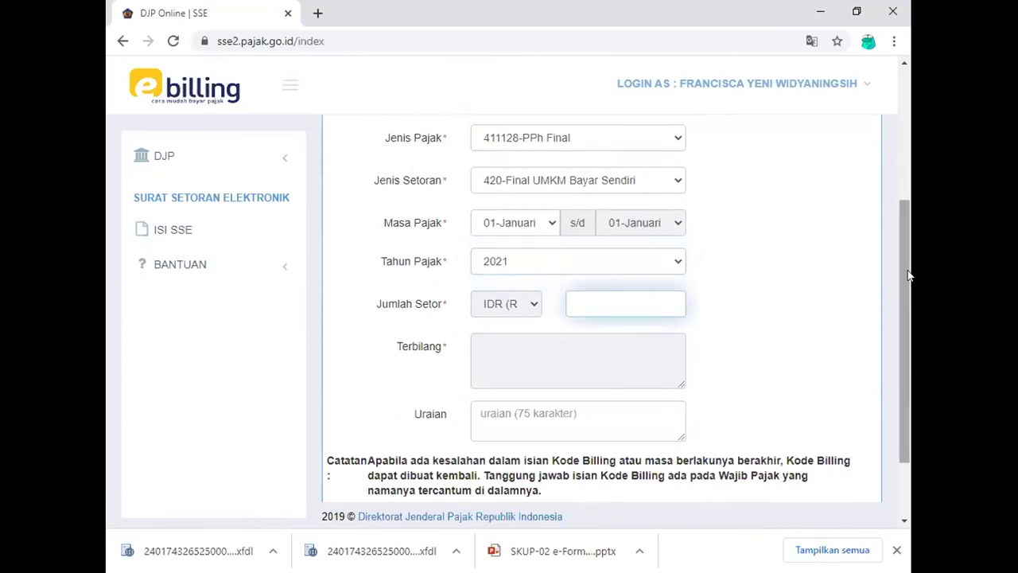
type("100.000")
left_click(621, 430)
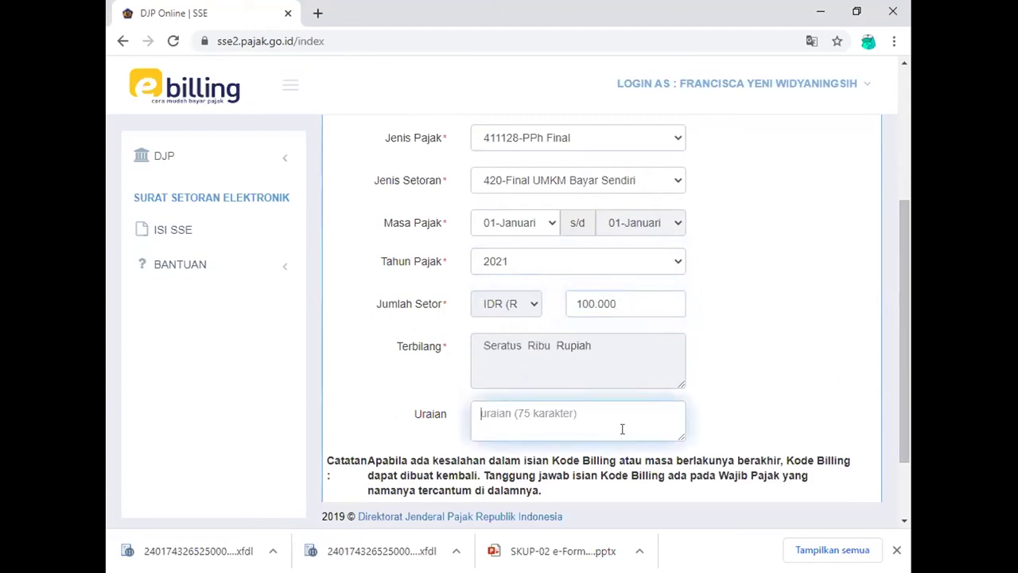
scroll(748, 382, "down", 1)
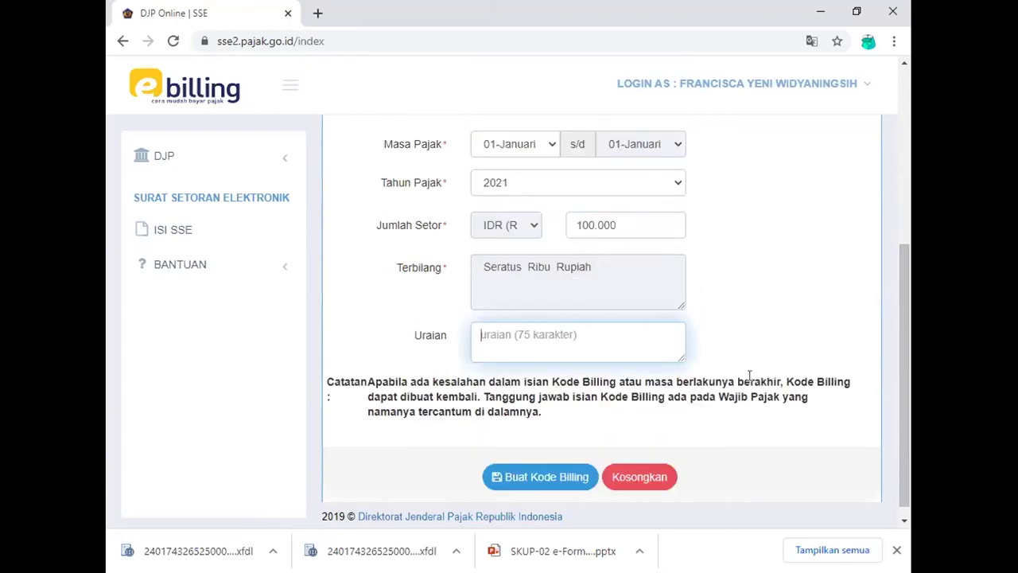
Generate the billing code by entering the captcha and submitting.
left_click(564, 479)
left_click(481, 232)
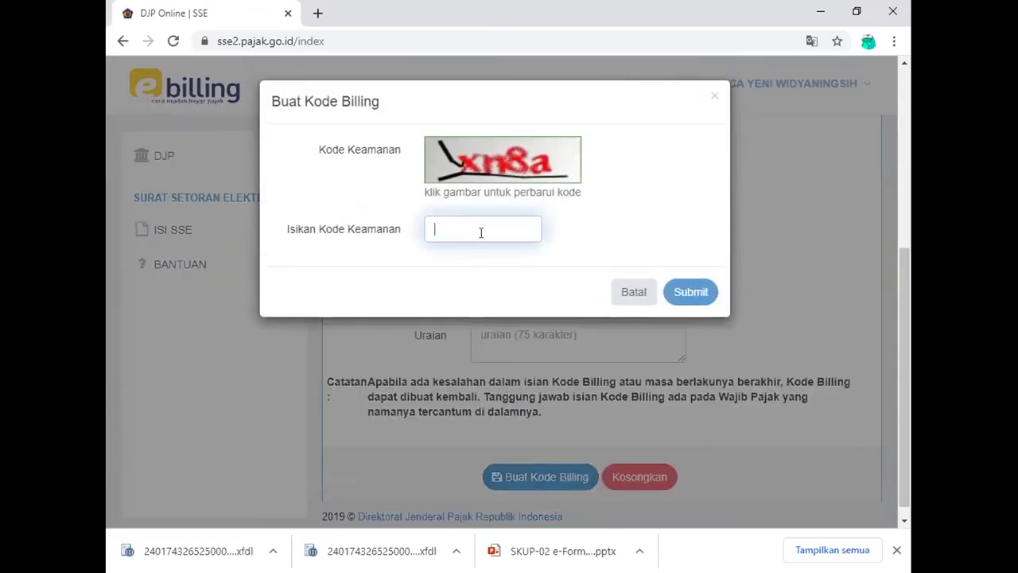
type("xn8a")
left_click(668, 293)
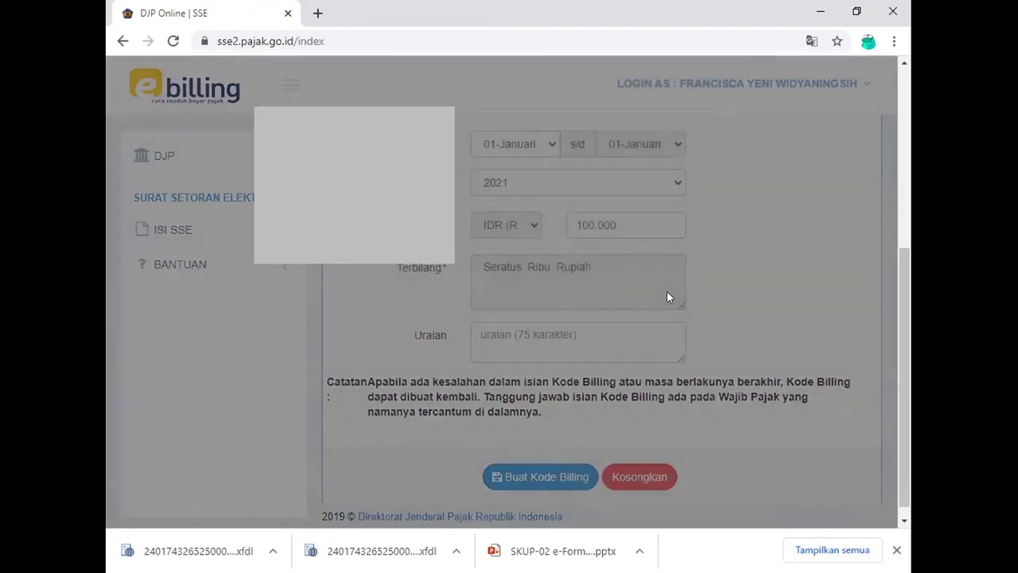
Copy the generated Kode Billing and print it as Cetakan Kode Billing.pdf.
scroll(666, 290, "down", 1)
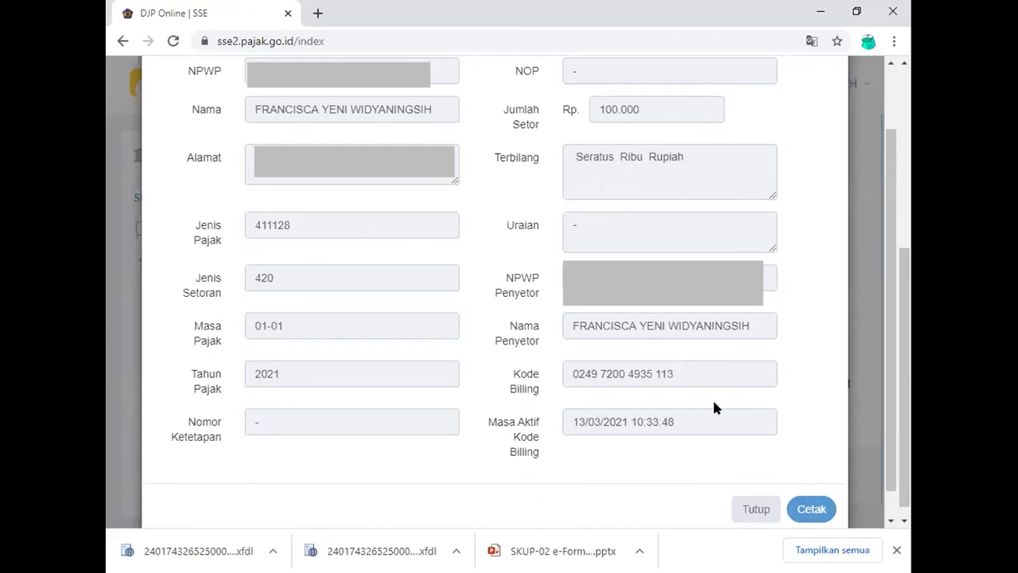
left_click_drag(683, 377, 518, 393)
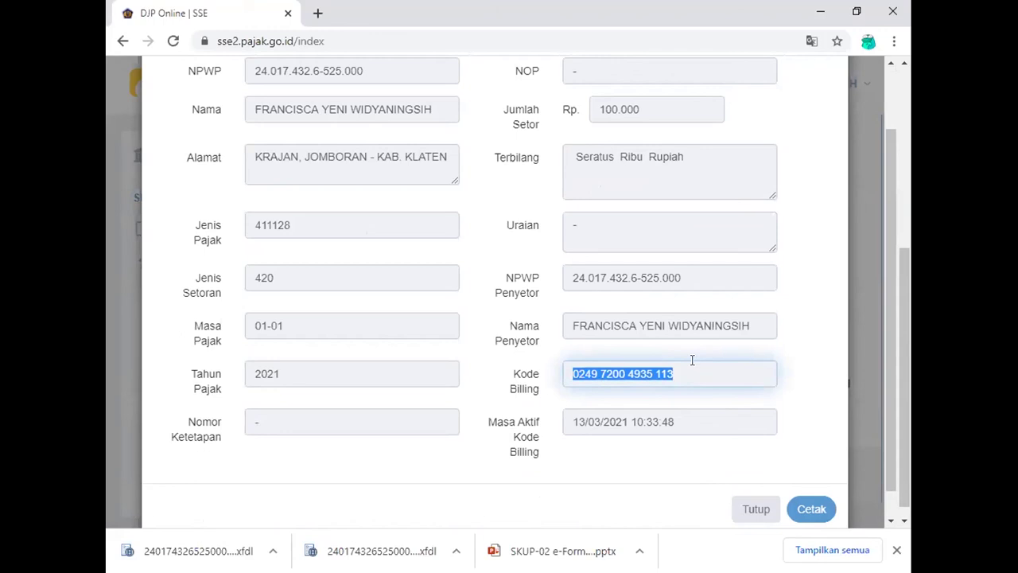
left_click(812, 509)
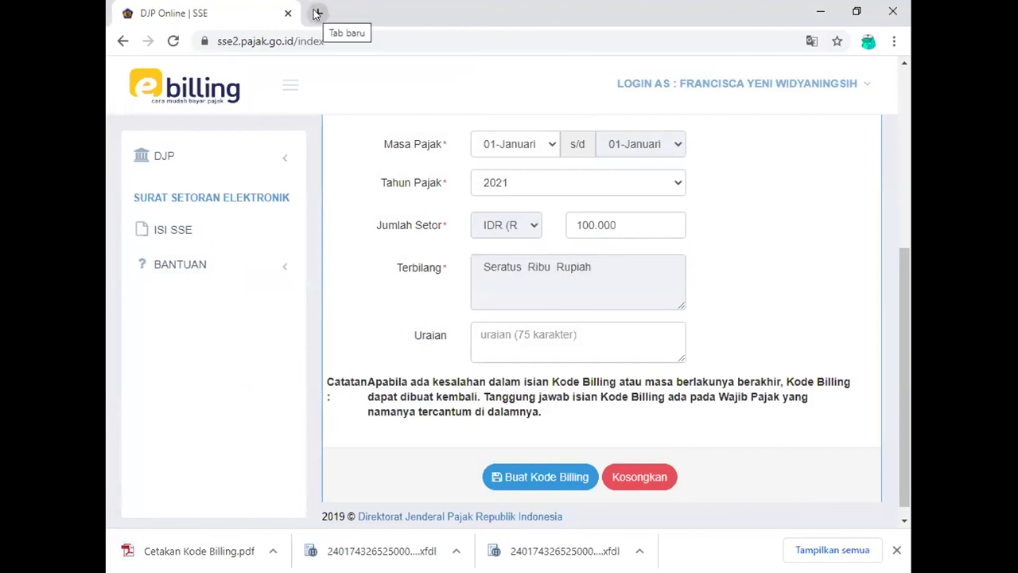
Open Cetakan Kode Billing.pdf from the download bar and check its 411128/420 Rp.100.000 details.
left_click(249, 549)
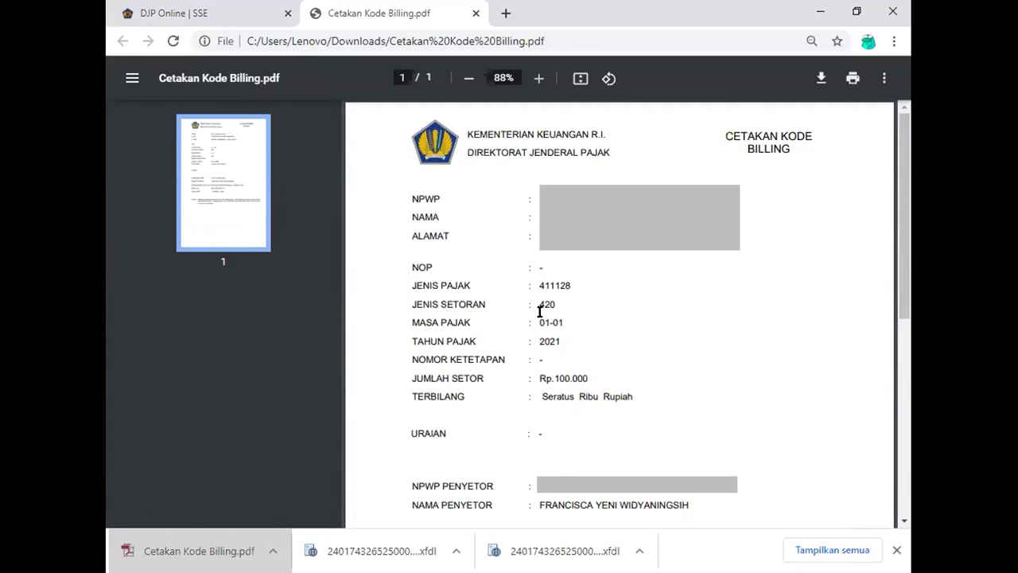
left_click(202, 6)
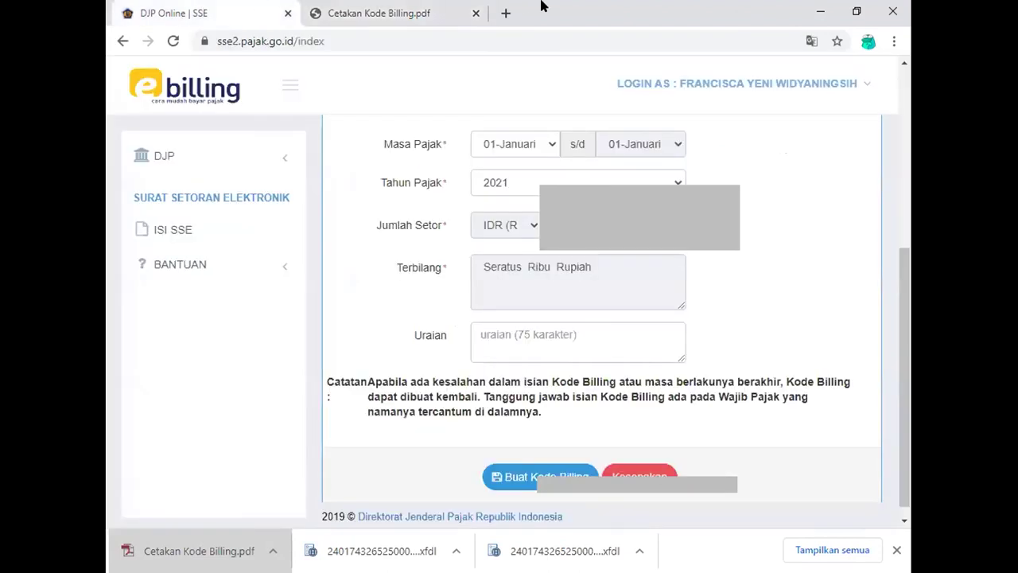
left_click(455, 7)
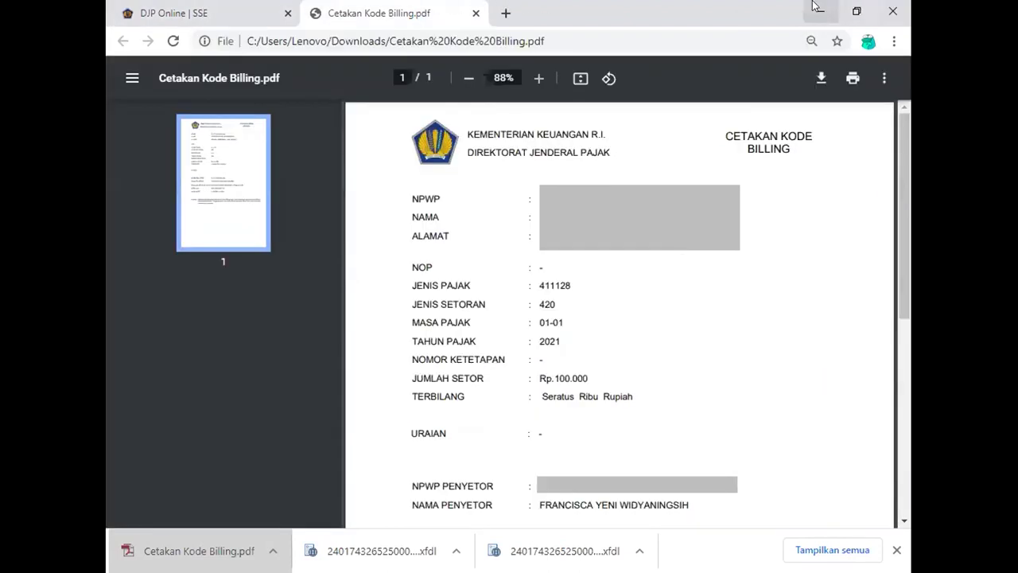